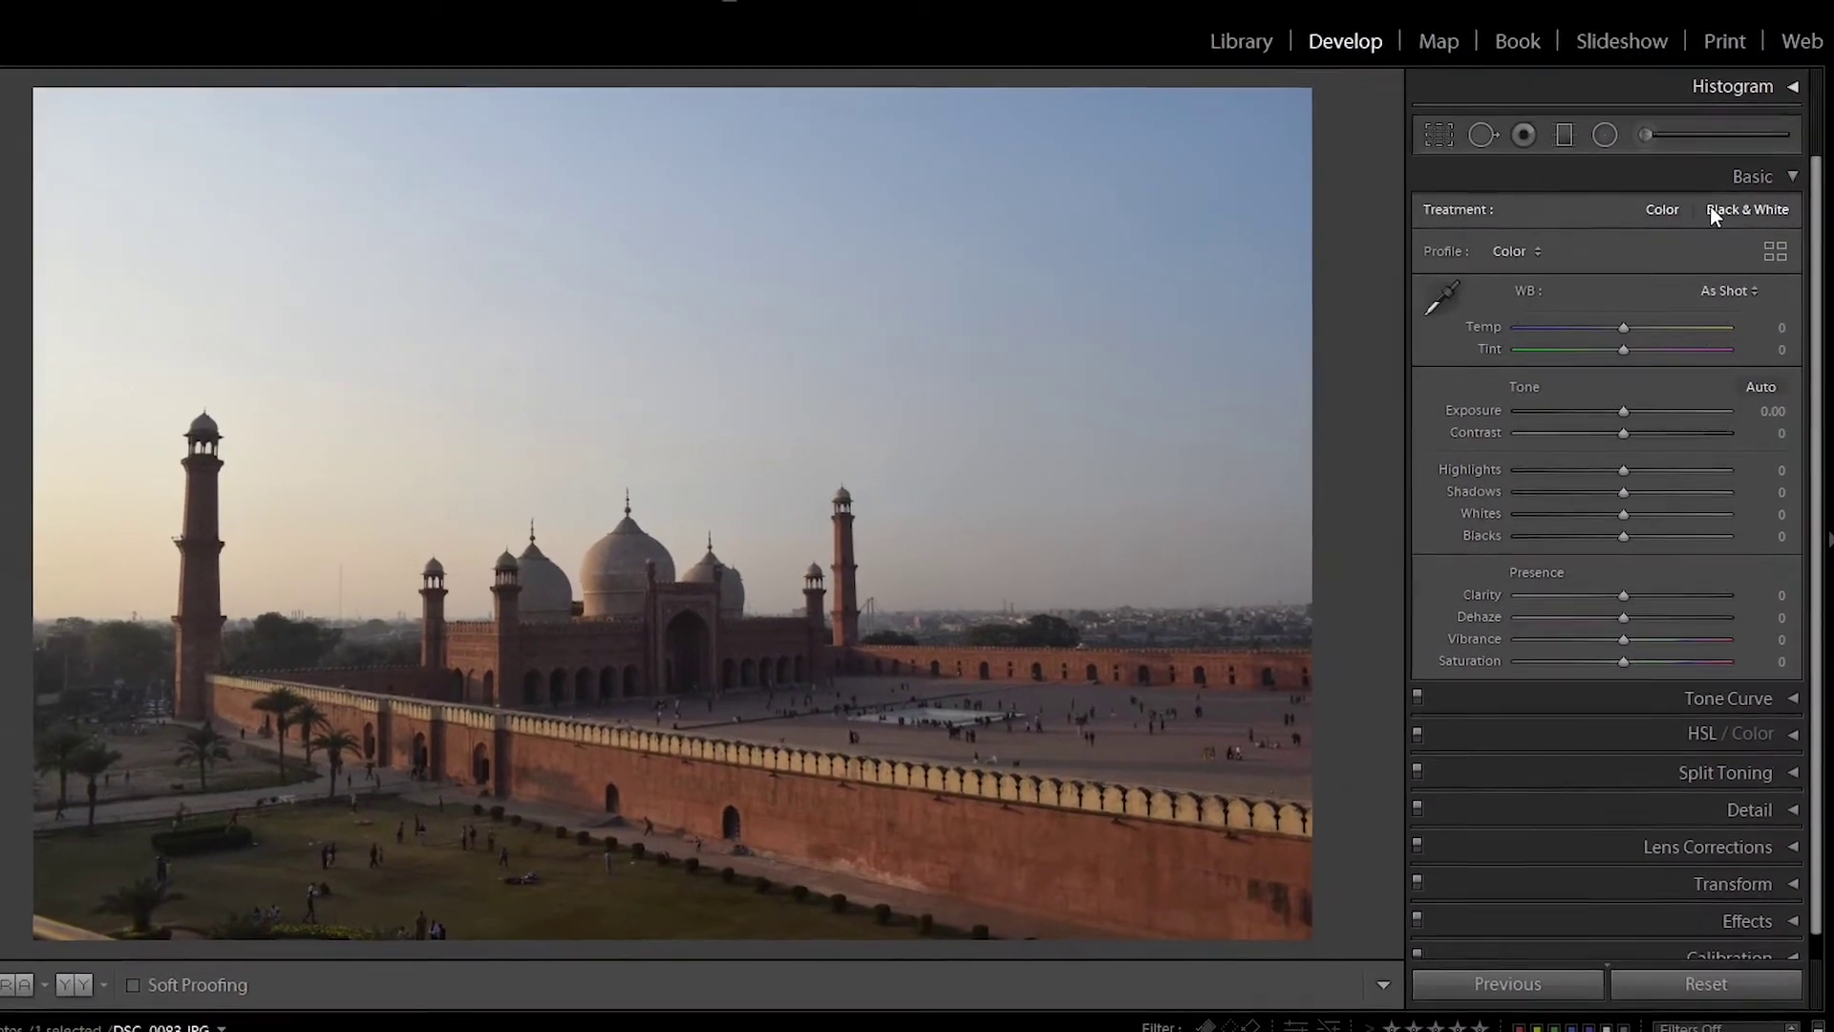
Try the Black & White treatment on the mosque photo and return it to Color
{"action": "left_click", "coordinate": [1711, 208]}
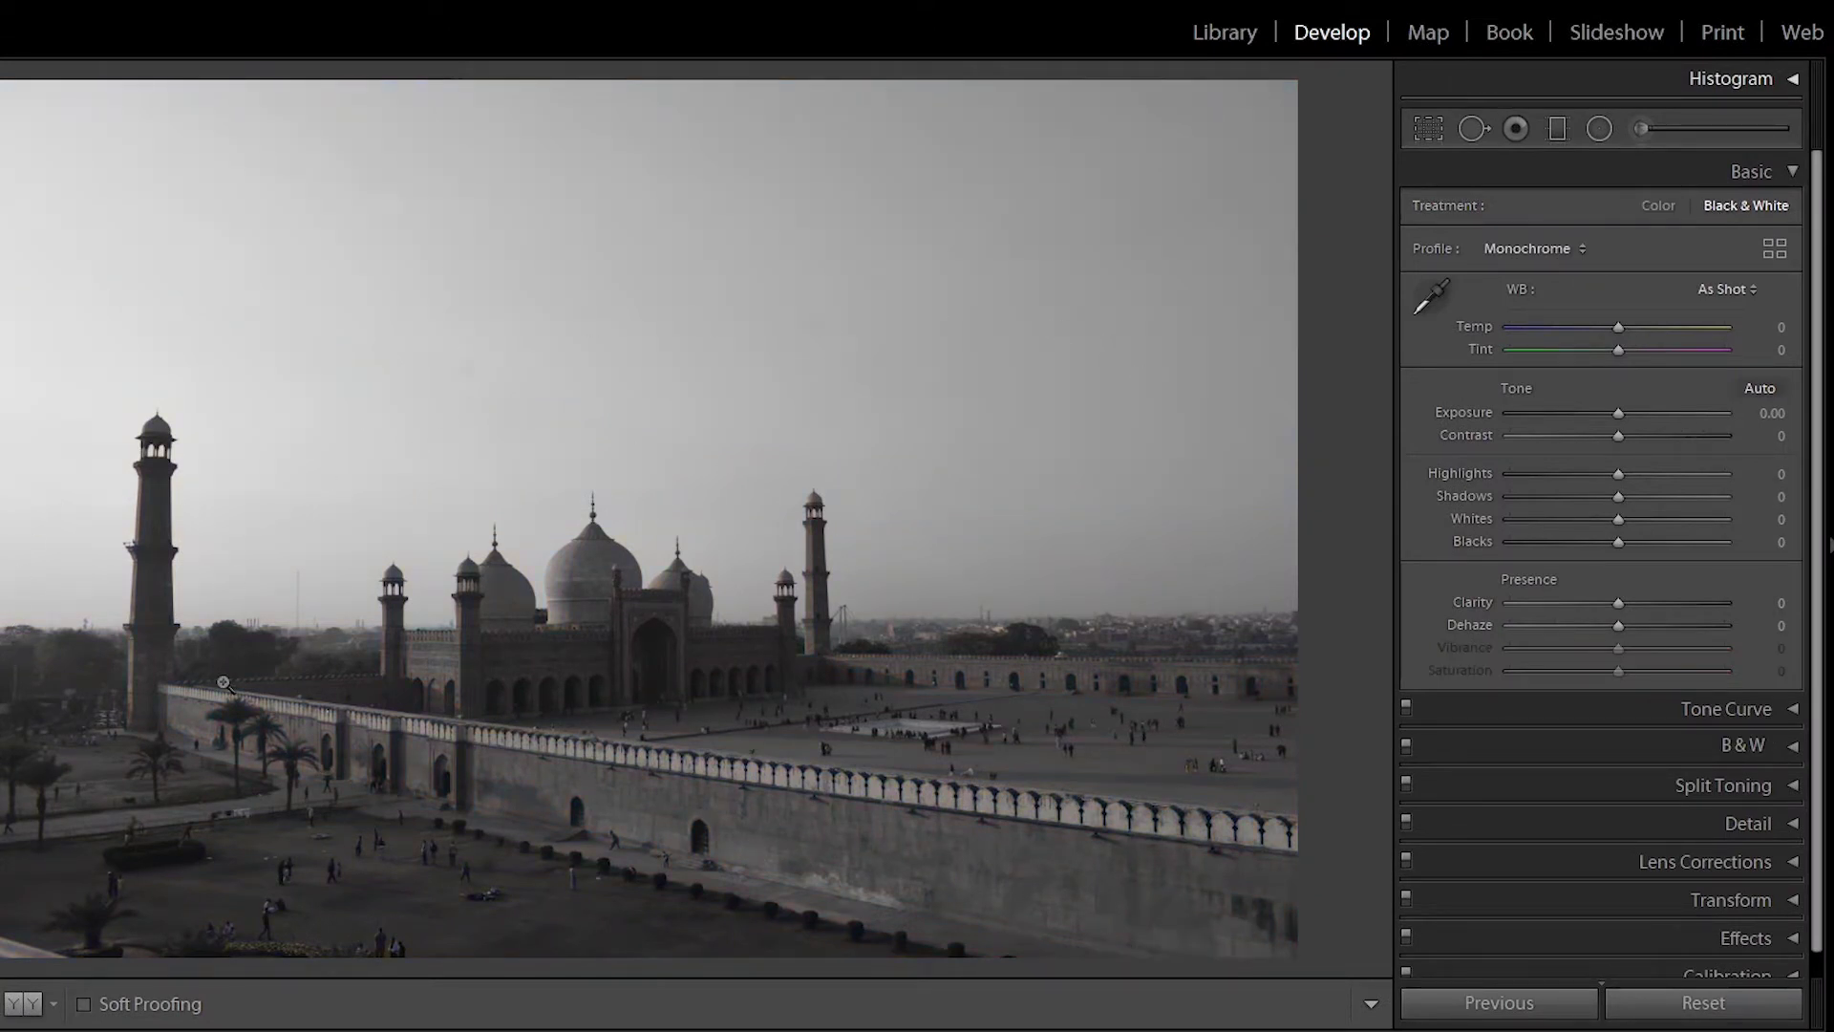
{"action": "left_click", "coordinate": [1658, 206]}
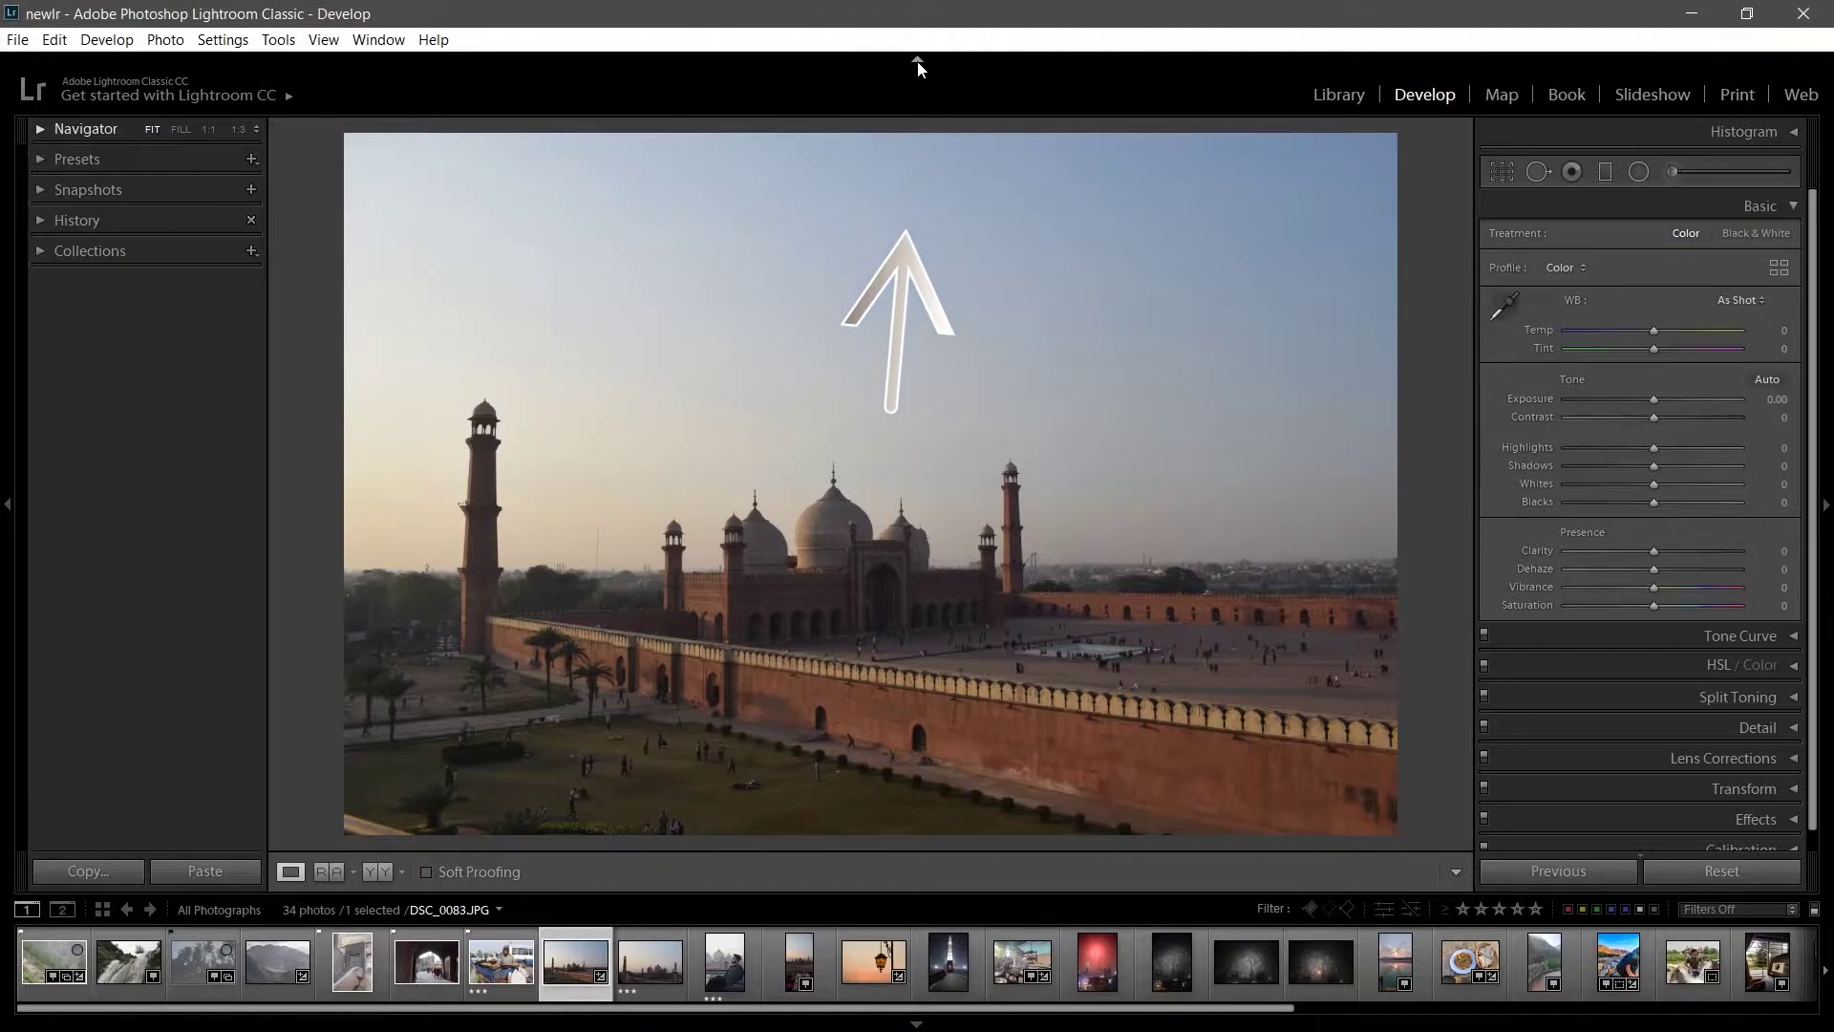
Hide the module picker, the left panel group and the filmstrip to enlarge the photo view
{"action": "left_click", "coordinate": [918, 63]}
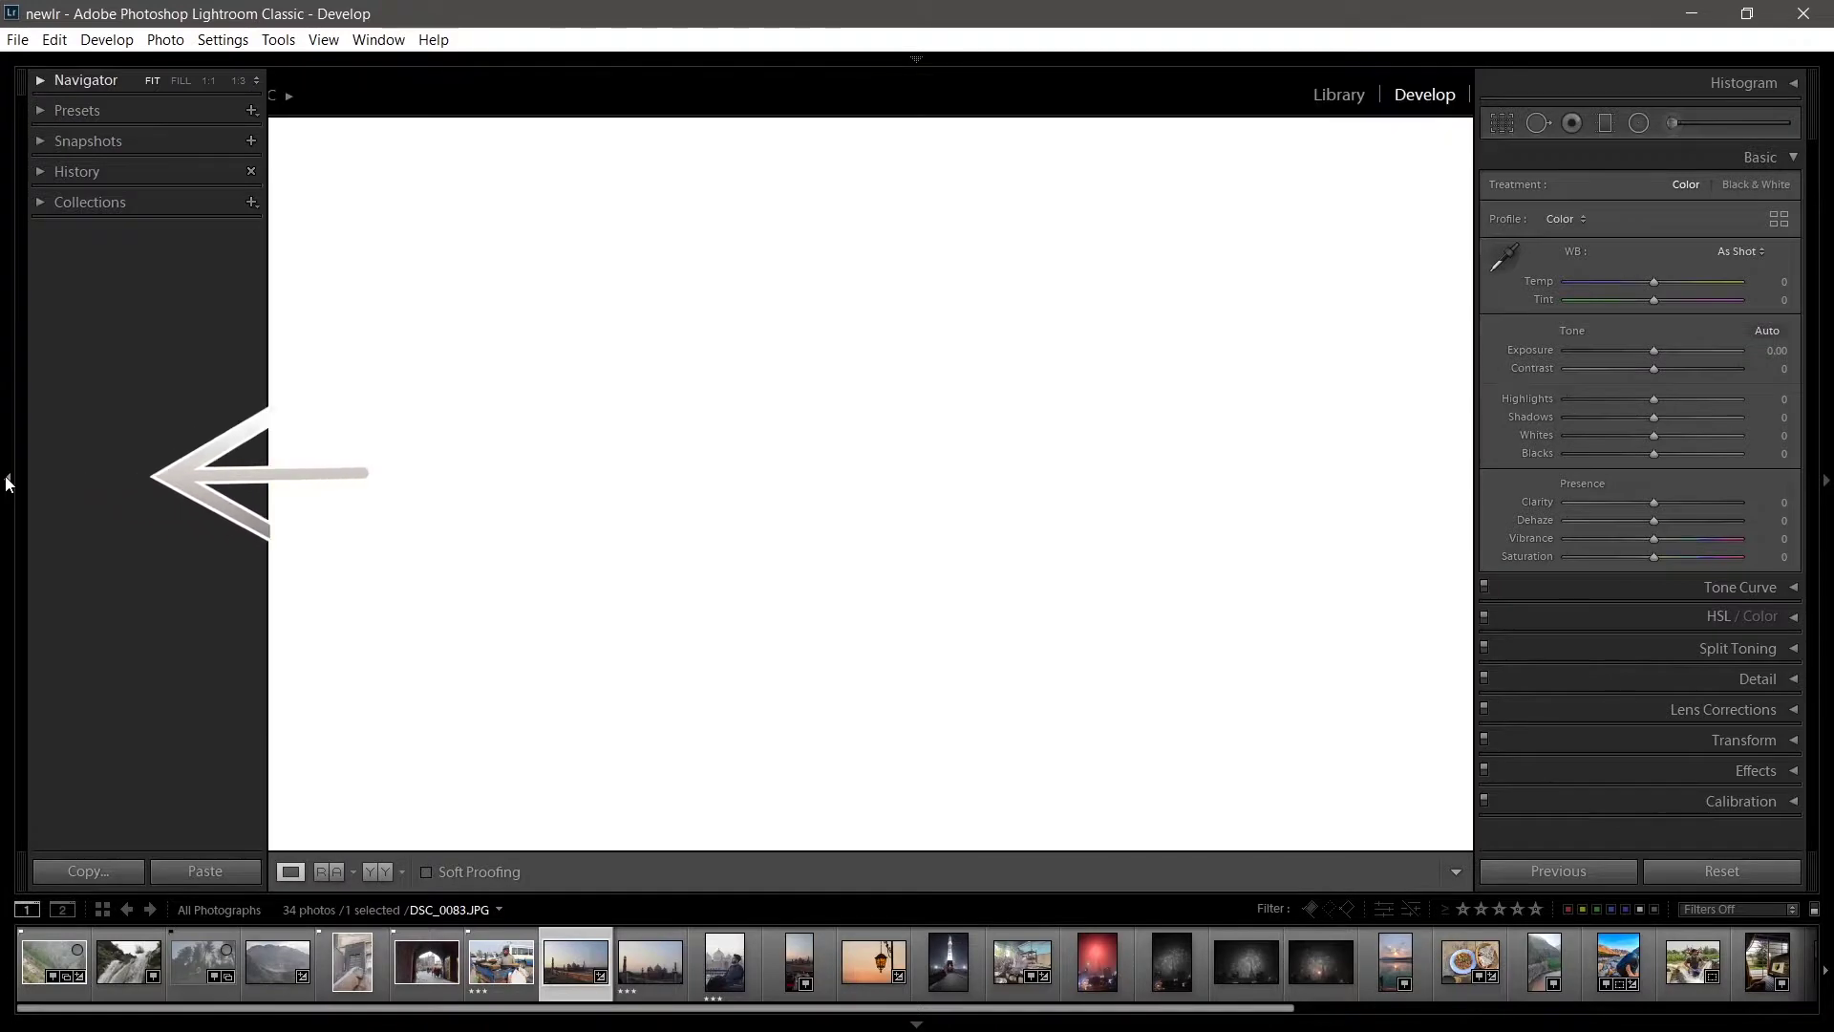
{"action": "left_click", "coordinate": [7, 483]}
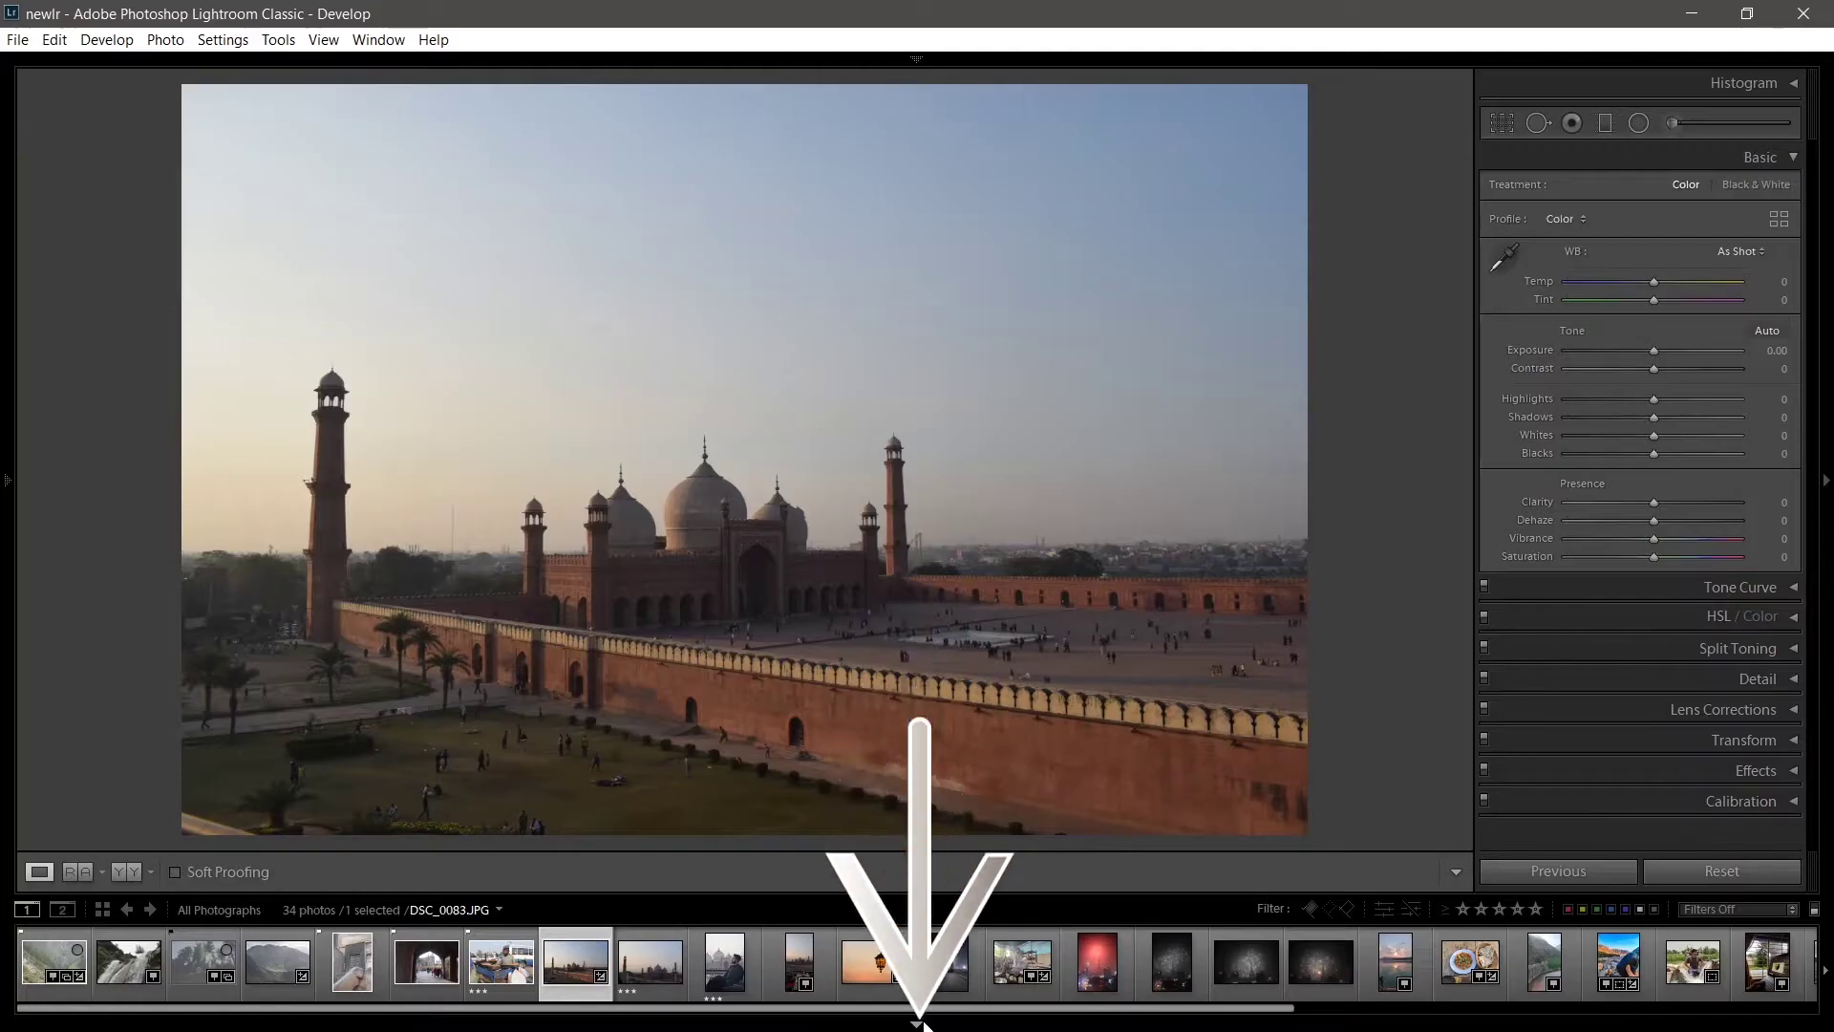
{"action": "left_click", "coordinate": [917, 1025]}
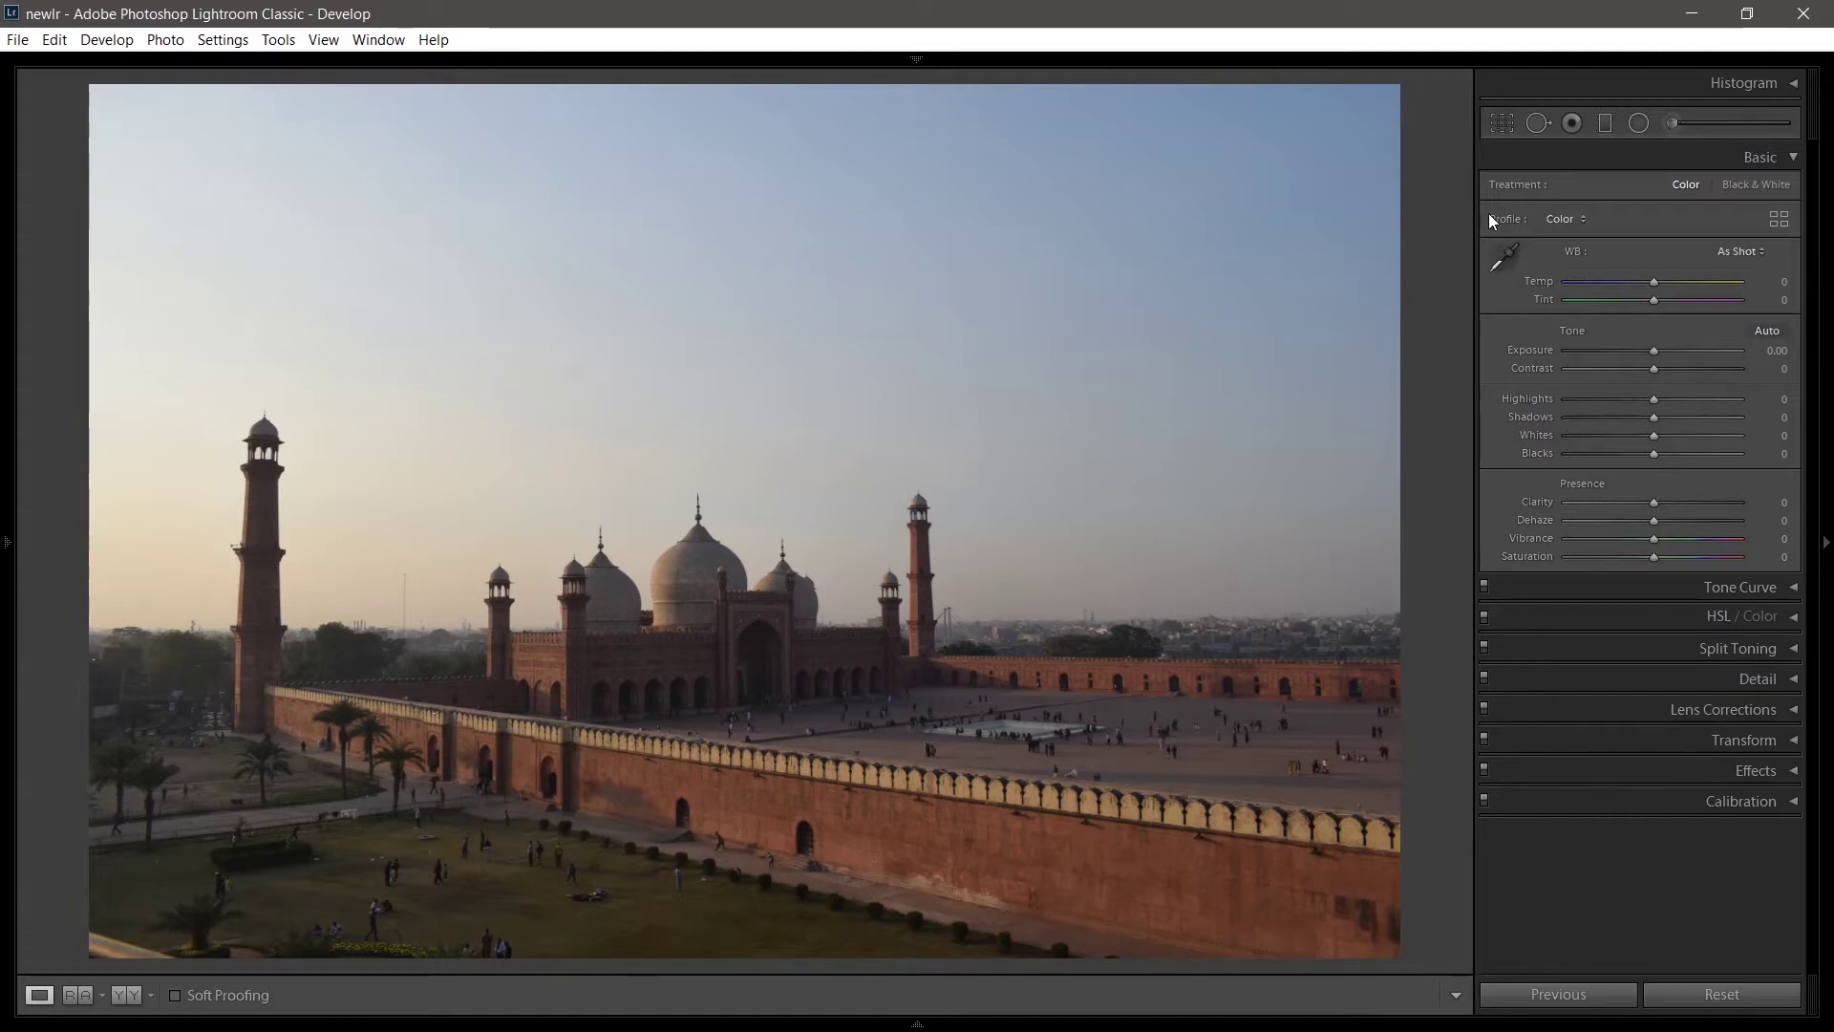
Apply the Monochrome profile to the photo, then briefly open and close the Profile Browser
{"action": "left_click", "coordinate": [1561, 220]}
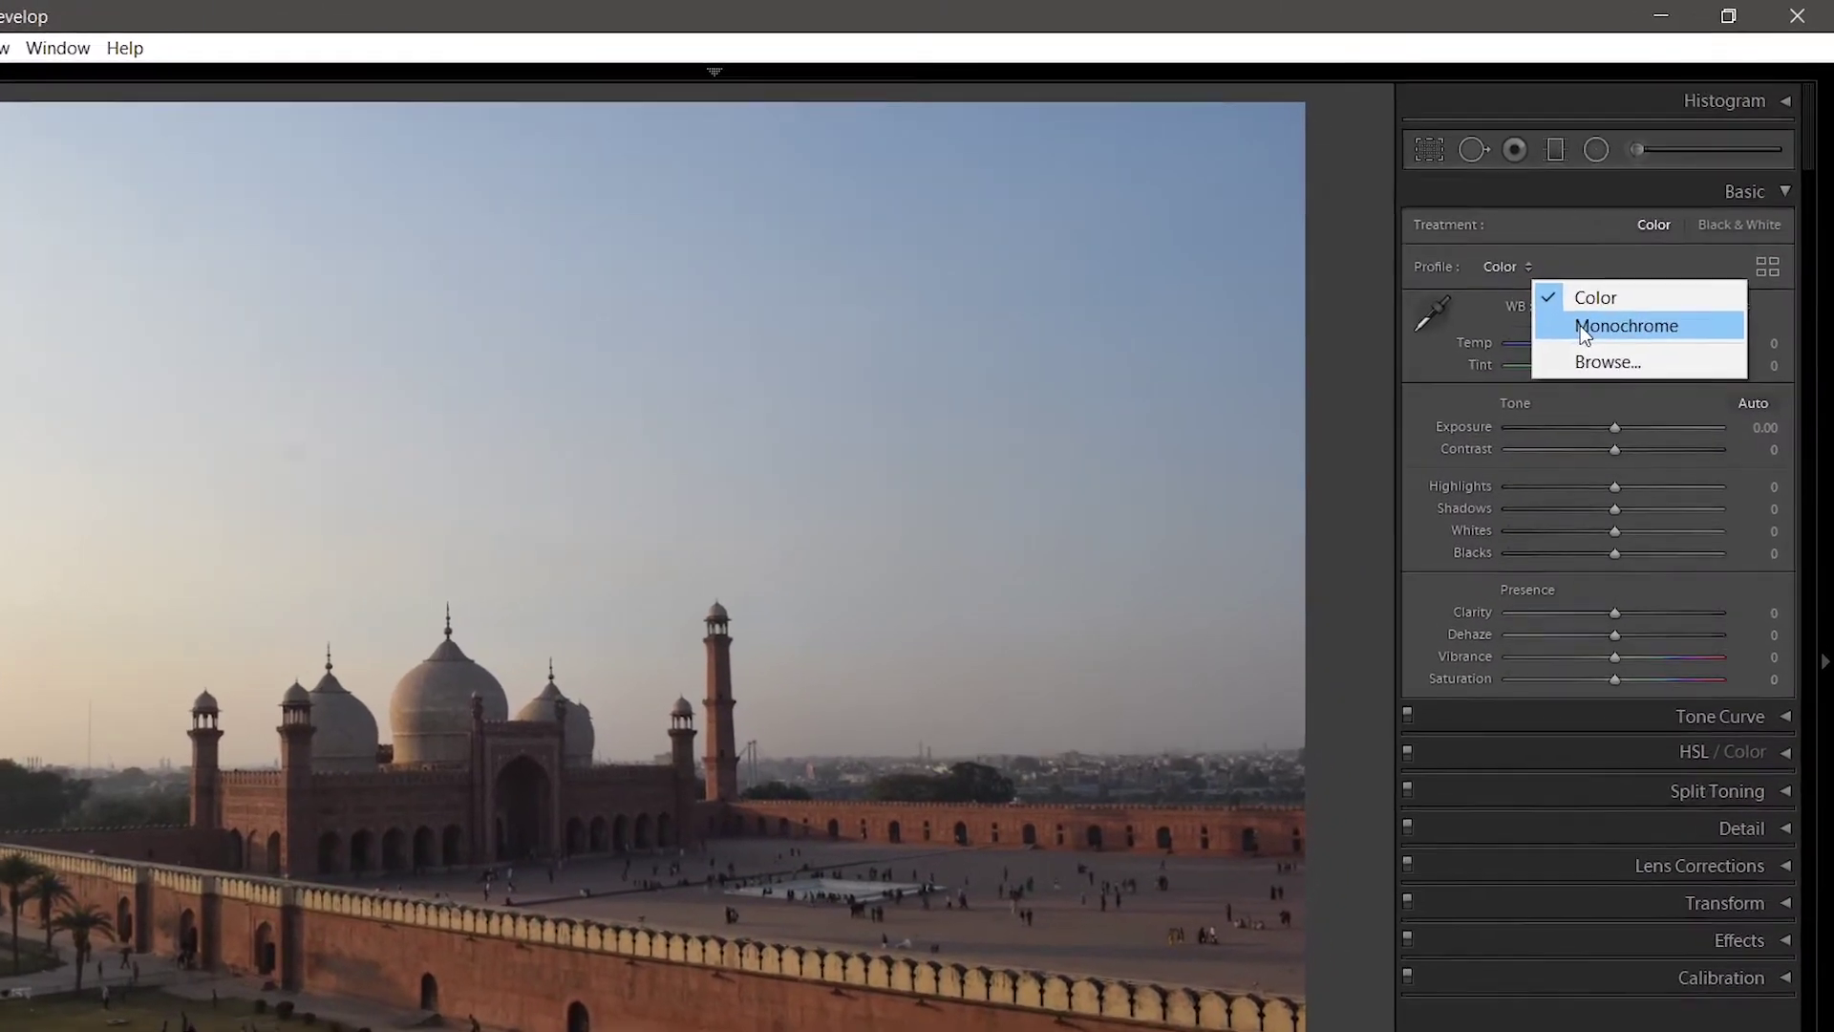
{"action": "left_click", "coordinate": [1585, 336]}
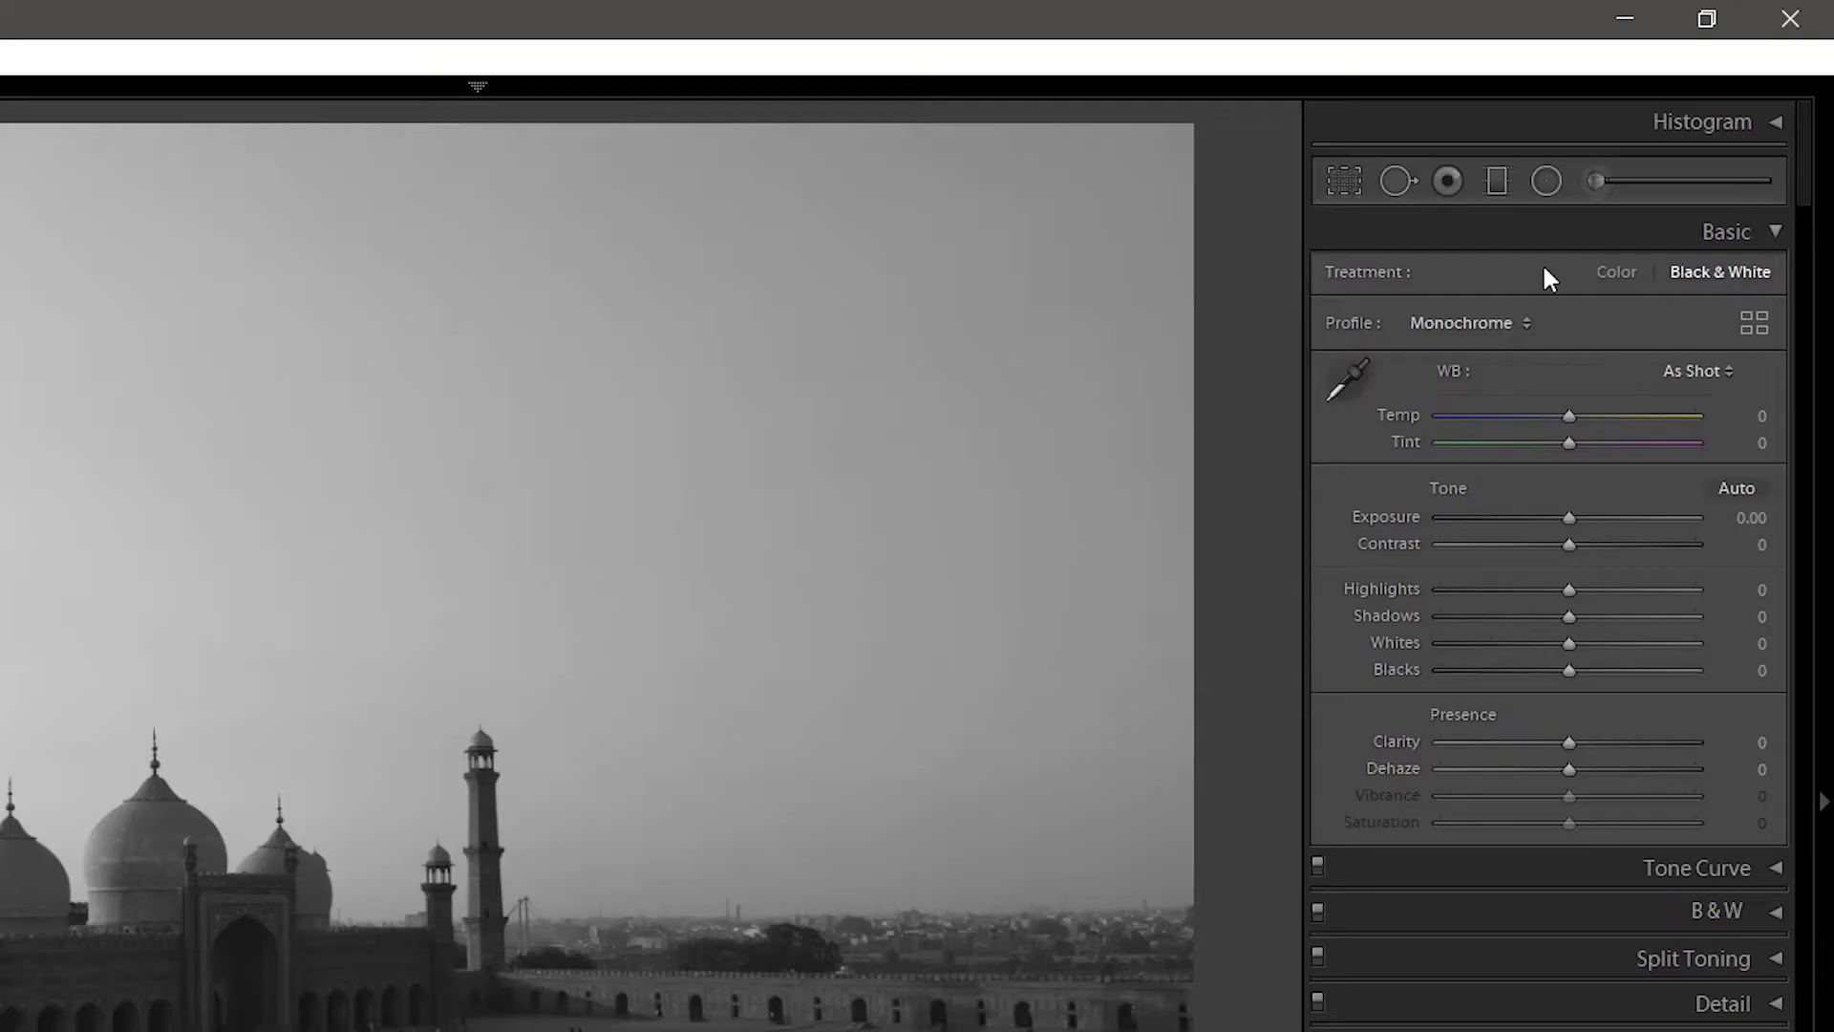
{"action": "left_click", "coordinate": [1445, 321]}
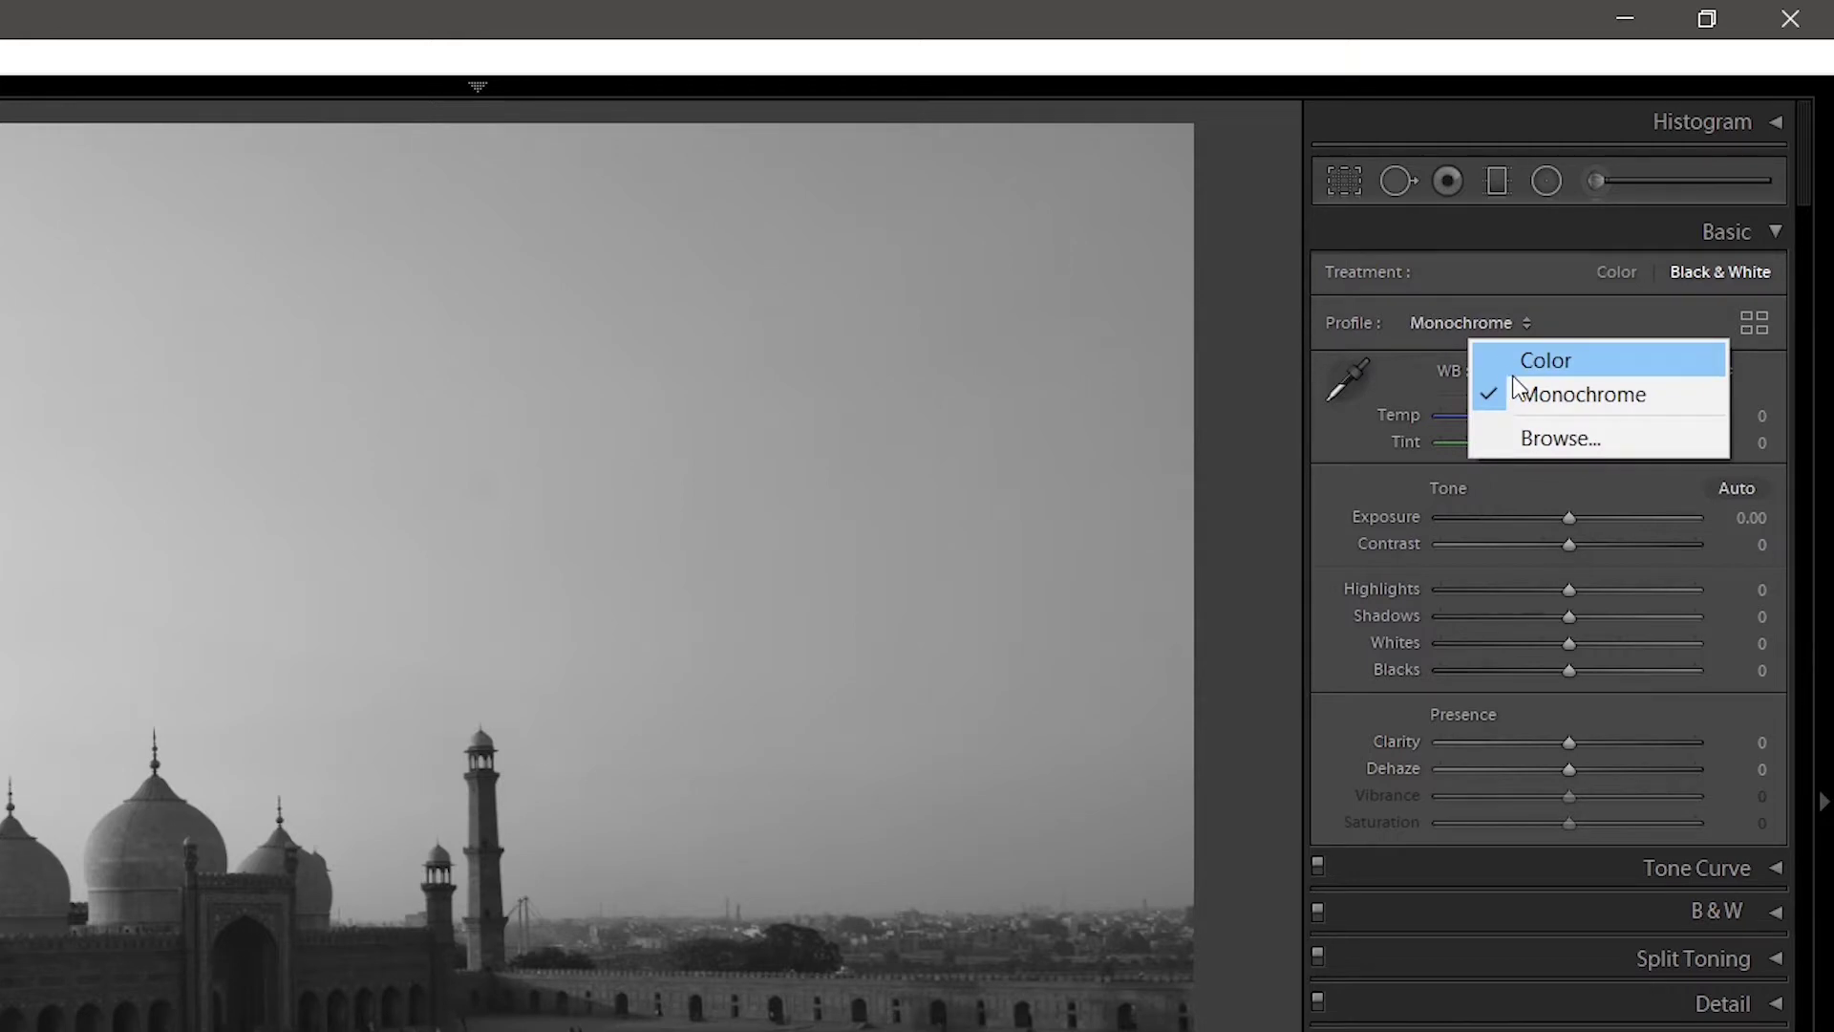
{"action": "left_click", "coordinate": [1540, 428]}
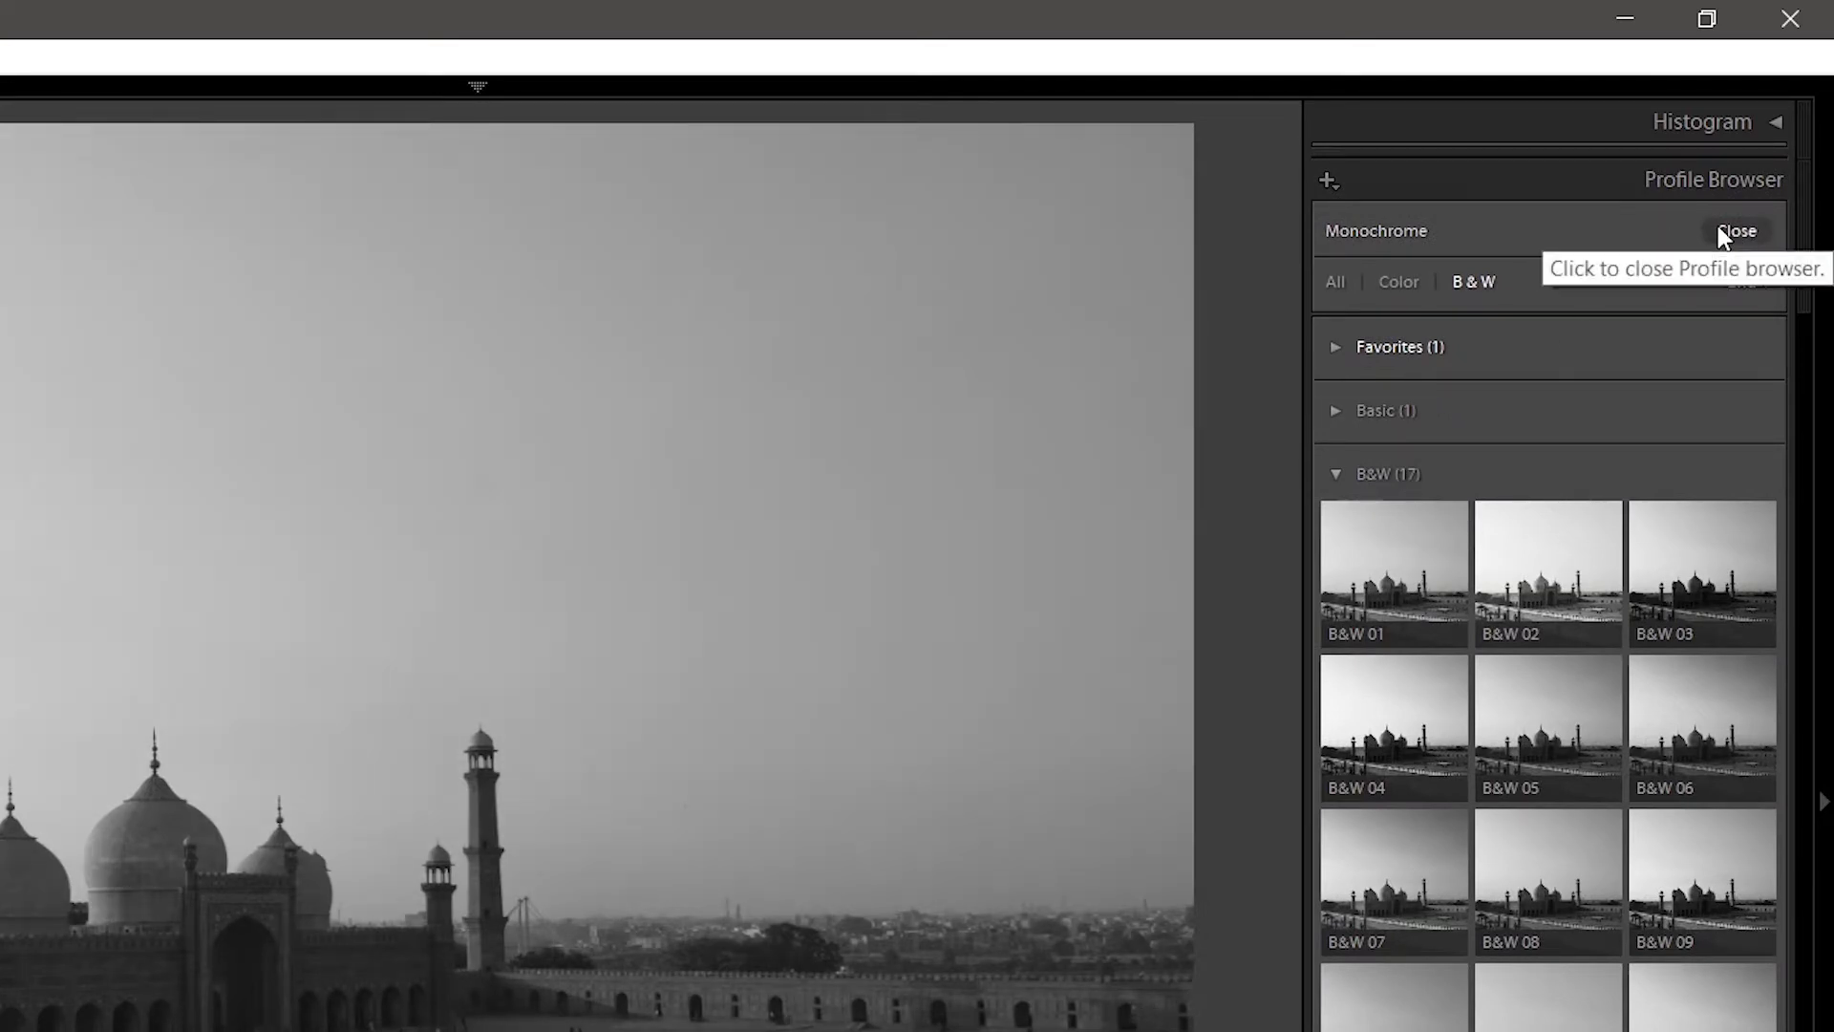
{"action": "left_click", "coordinate": [1719, 229]}
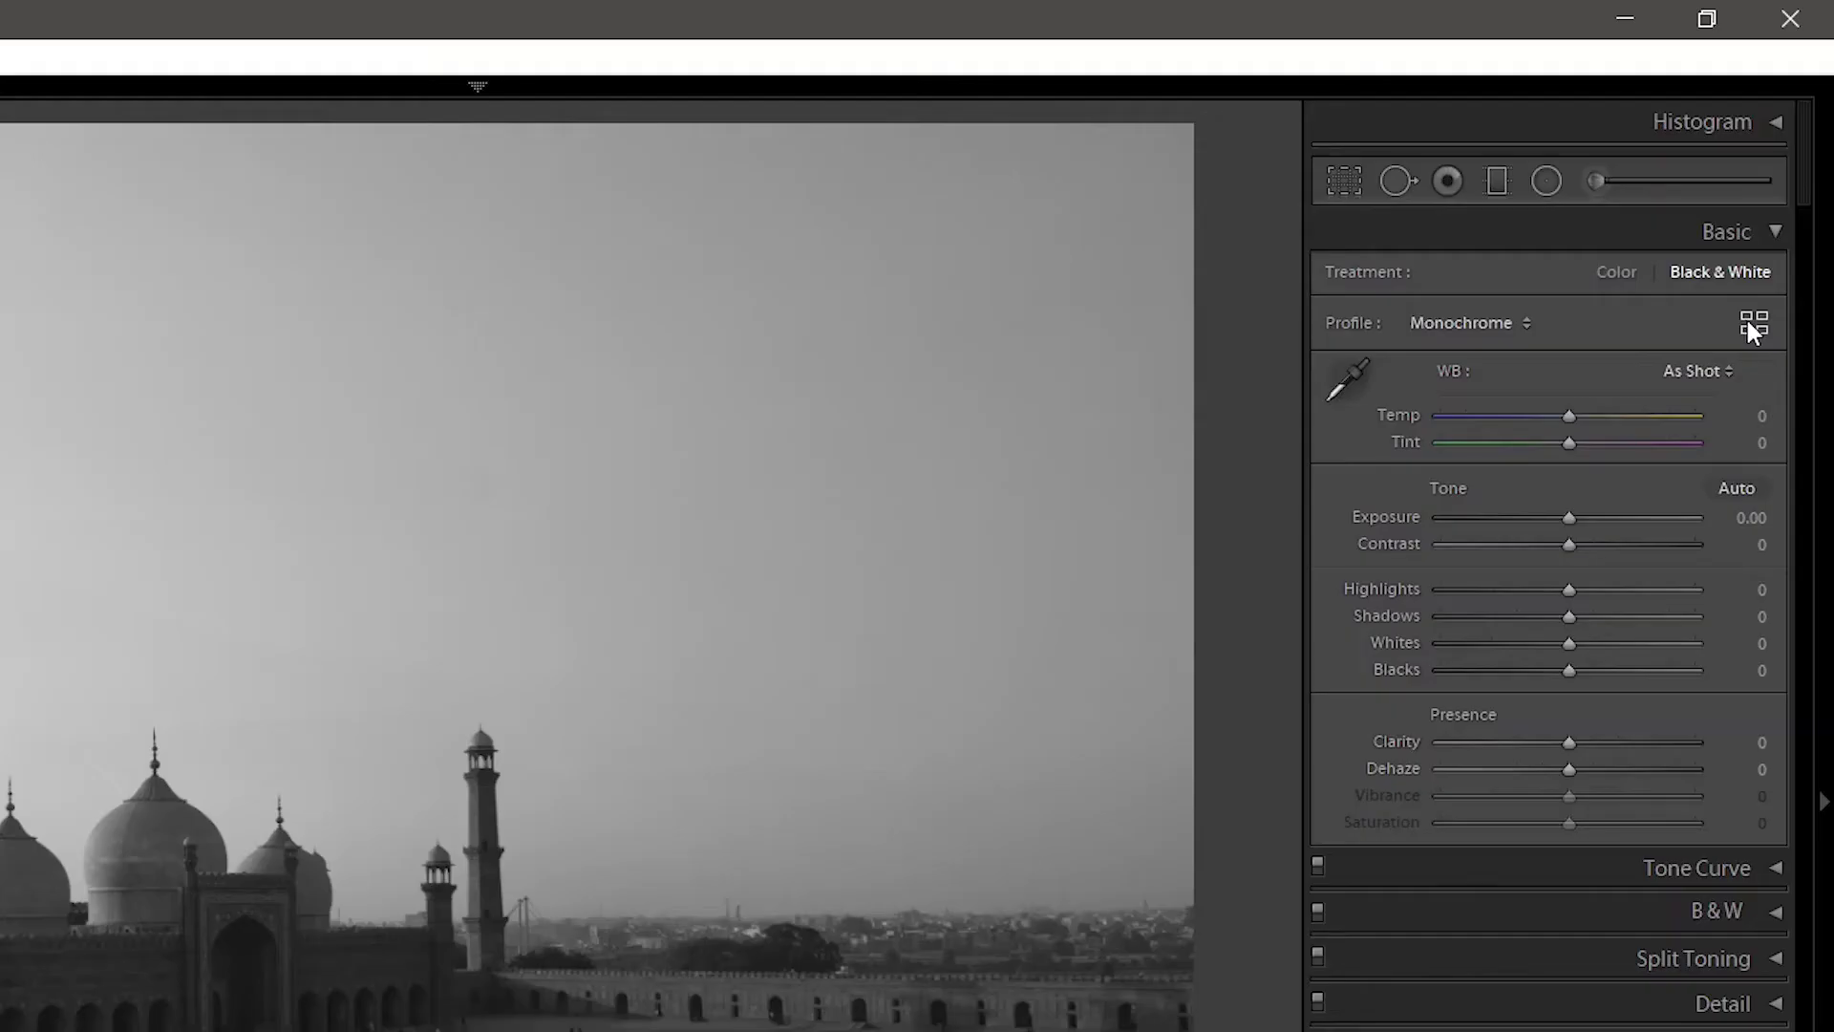
Reopen the Profile Browser, collapse the B&W group, check the Favorites and Basic groups, and close the browser
{"action": "left_click", "coordinate": [1753, 326]}
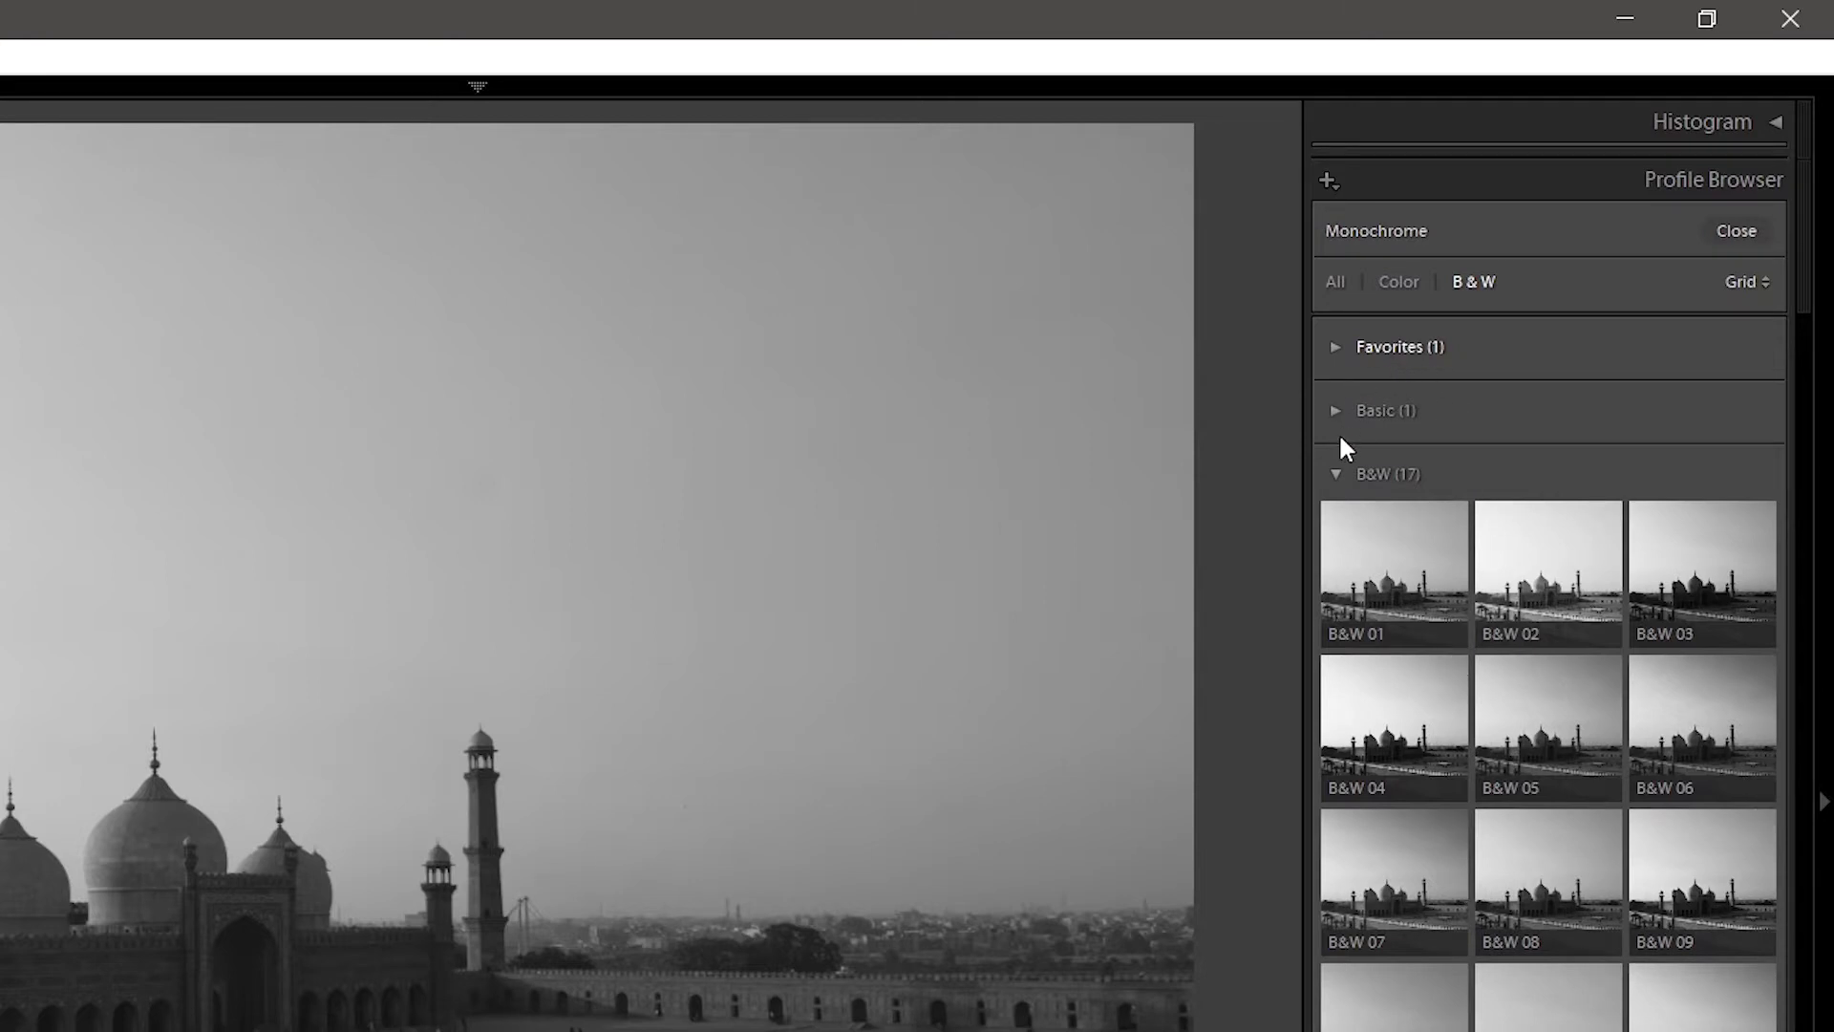
{"action": "left_click", "coordinate": [1342, 474]}
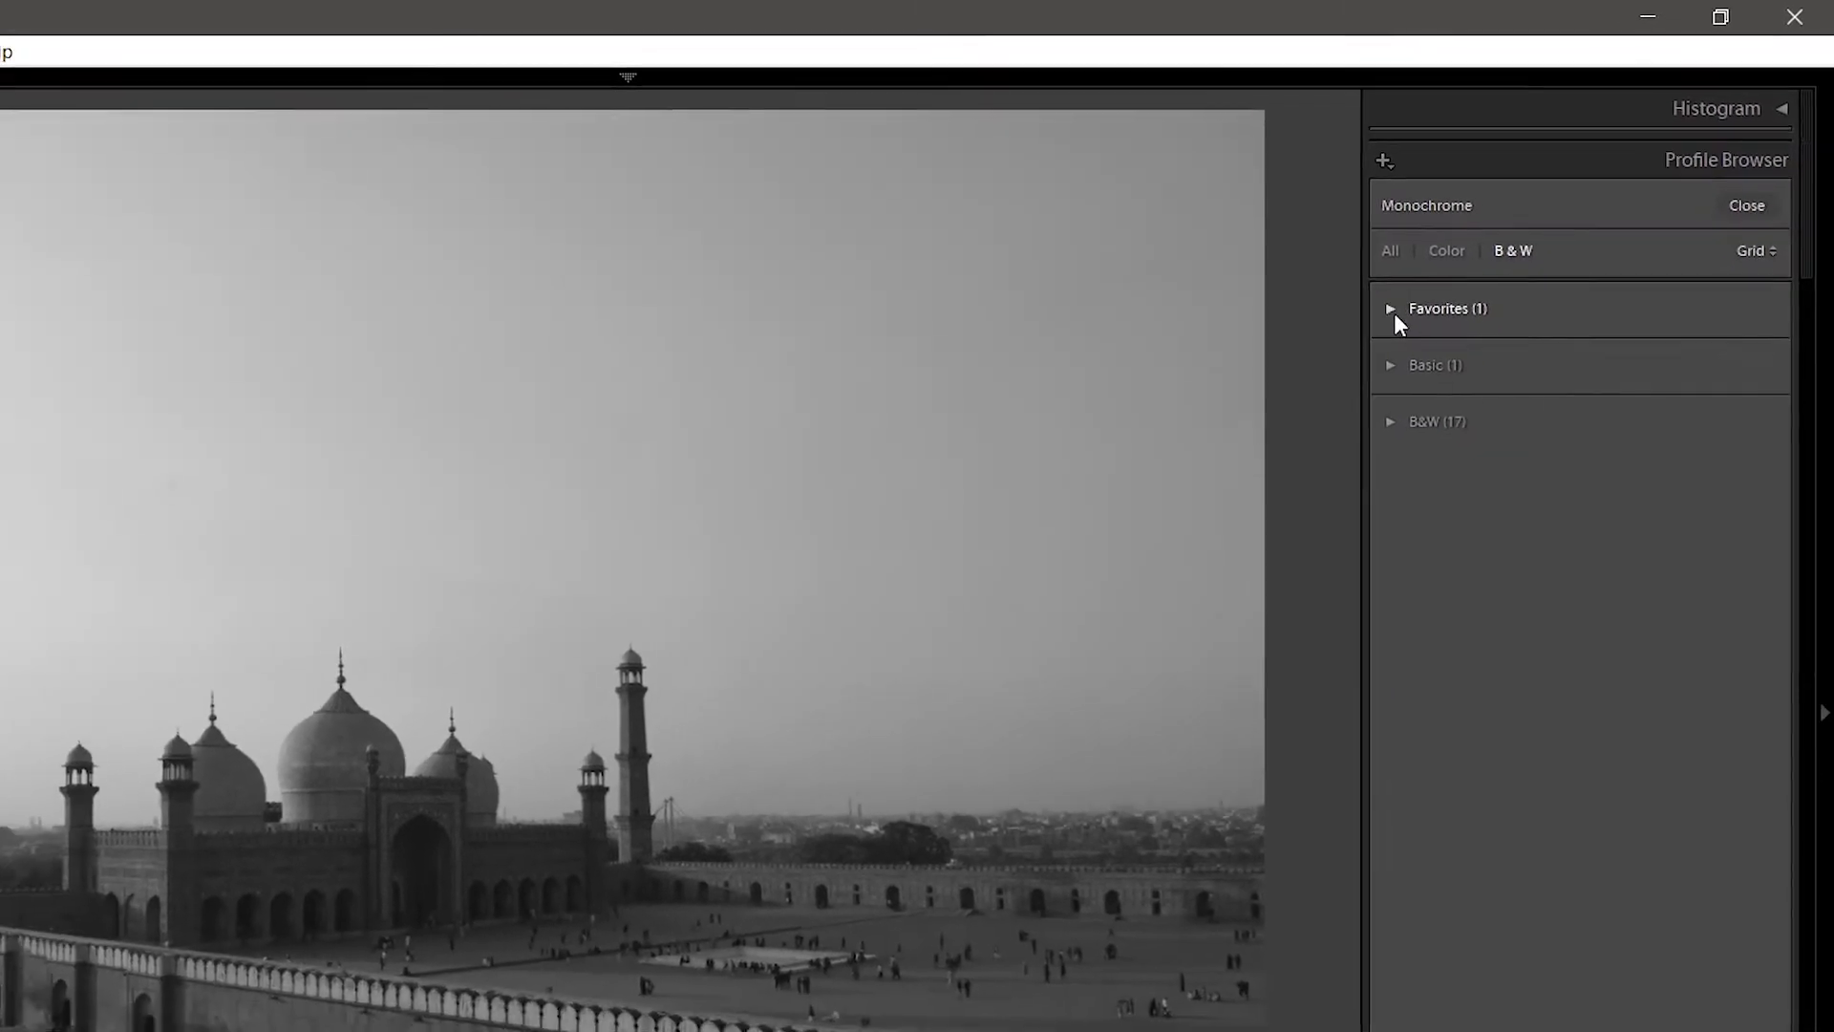
{"action": "left_click", "coordinate": [1393, 311]}
{"action": "left_click", "coordinate": [1393, 311]}
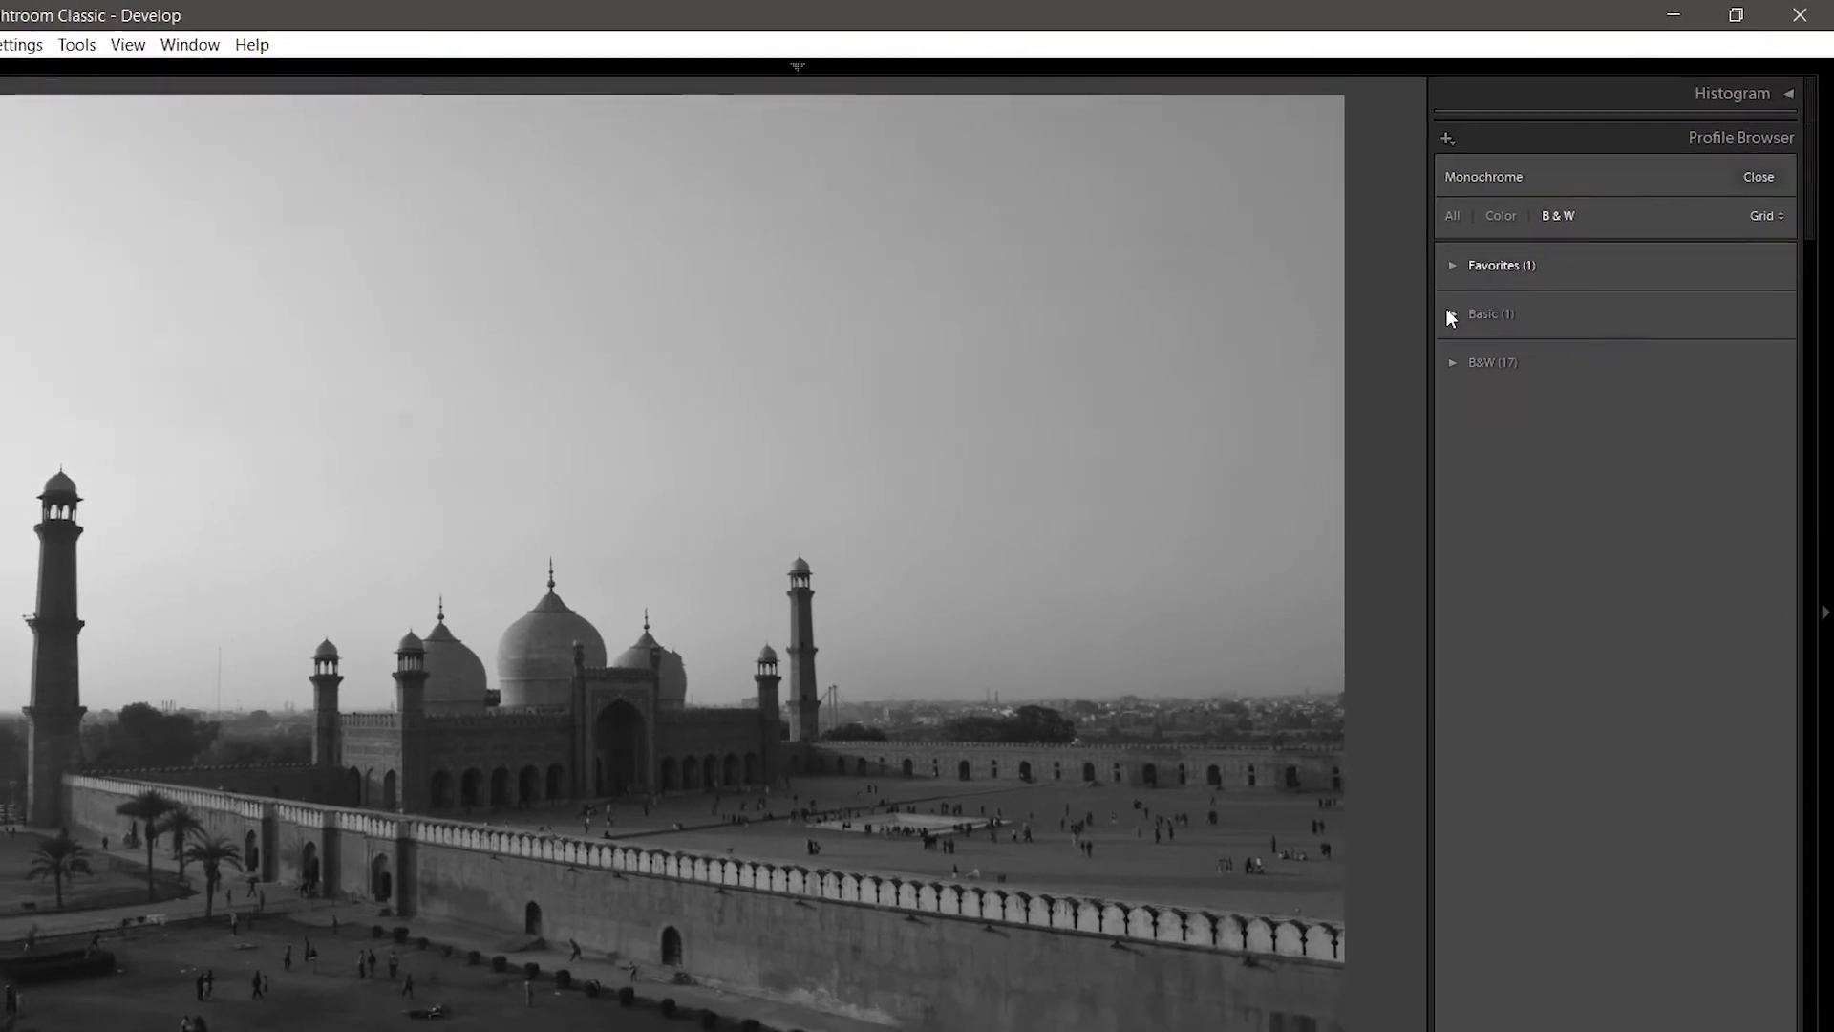
{"action": "left_click", "coordinate": [1449, 314]}
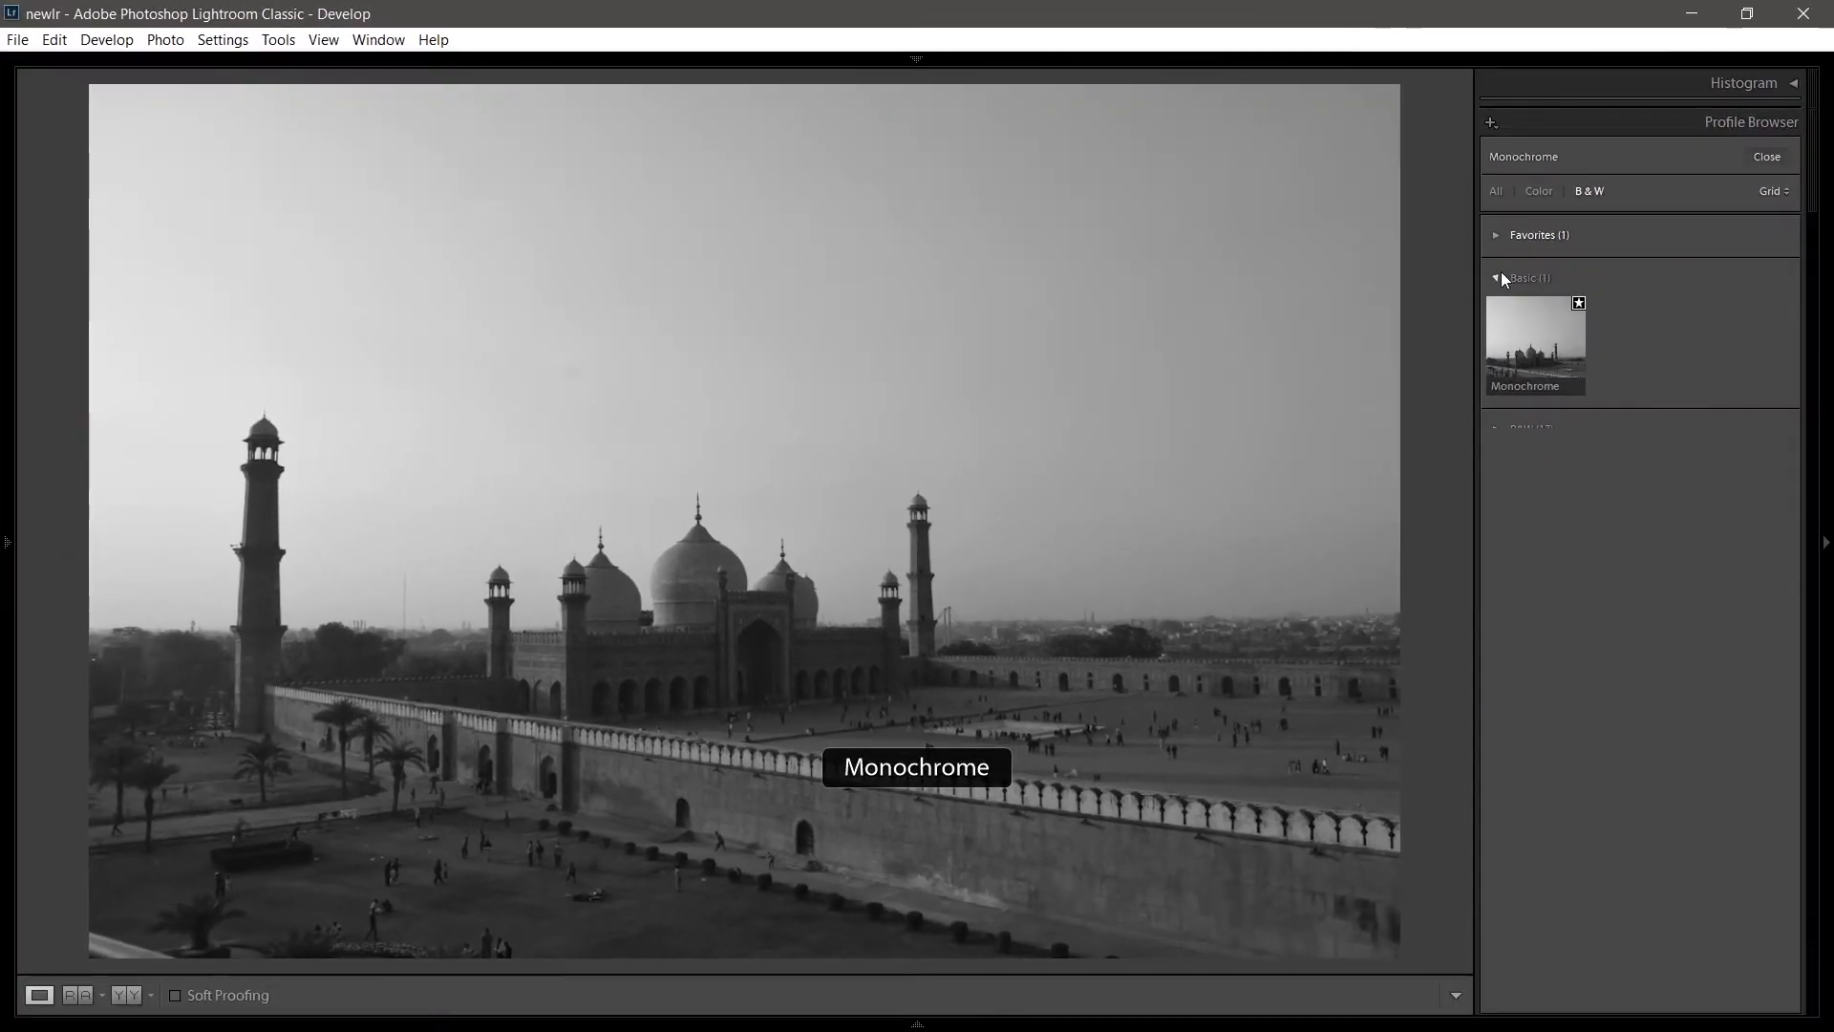
{"action": "left_click", "coordinate": [1498, 278]}
{"action": "left_click", "coordinate": [1769, 157]}
Return the photo to the Color treatment and show all profile types in the Profile Browser
{"action": "left_click", "coordinate": [1682, 186]}
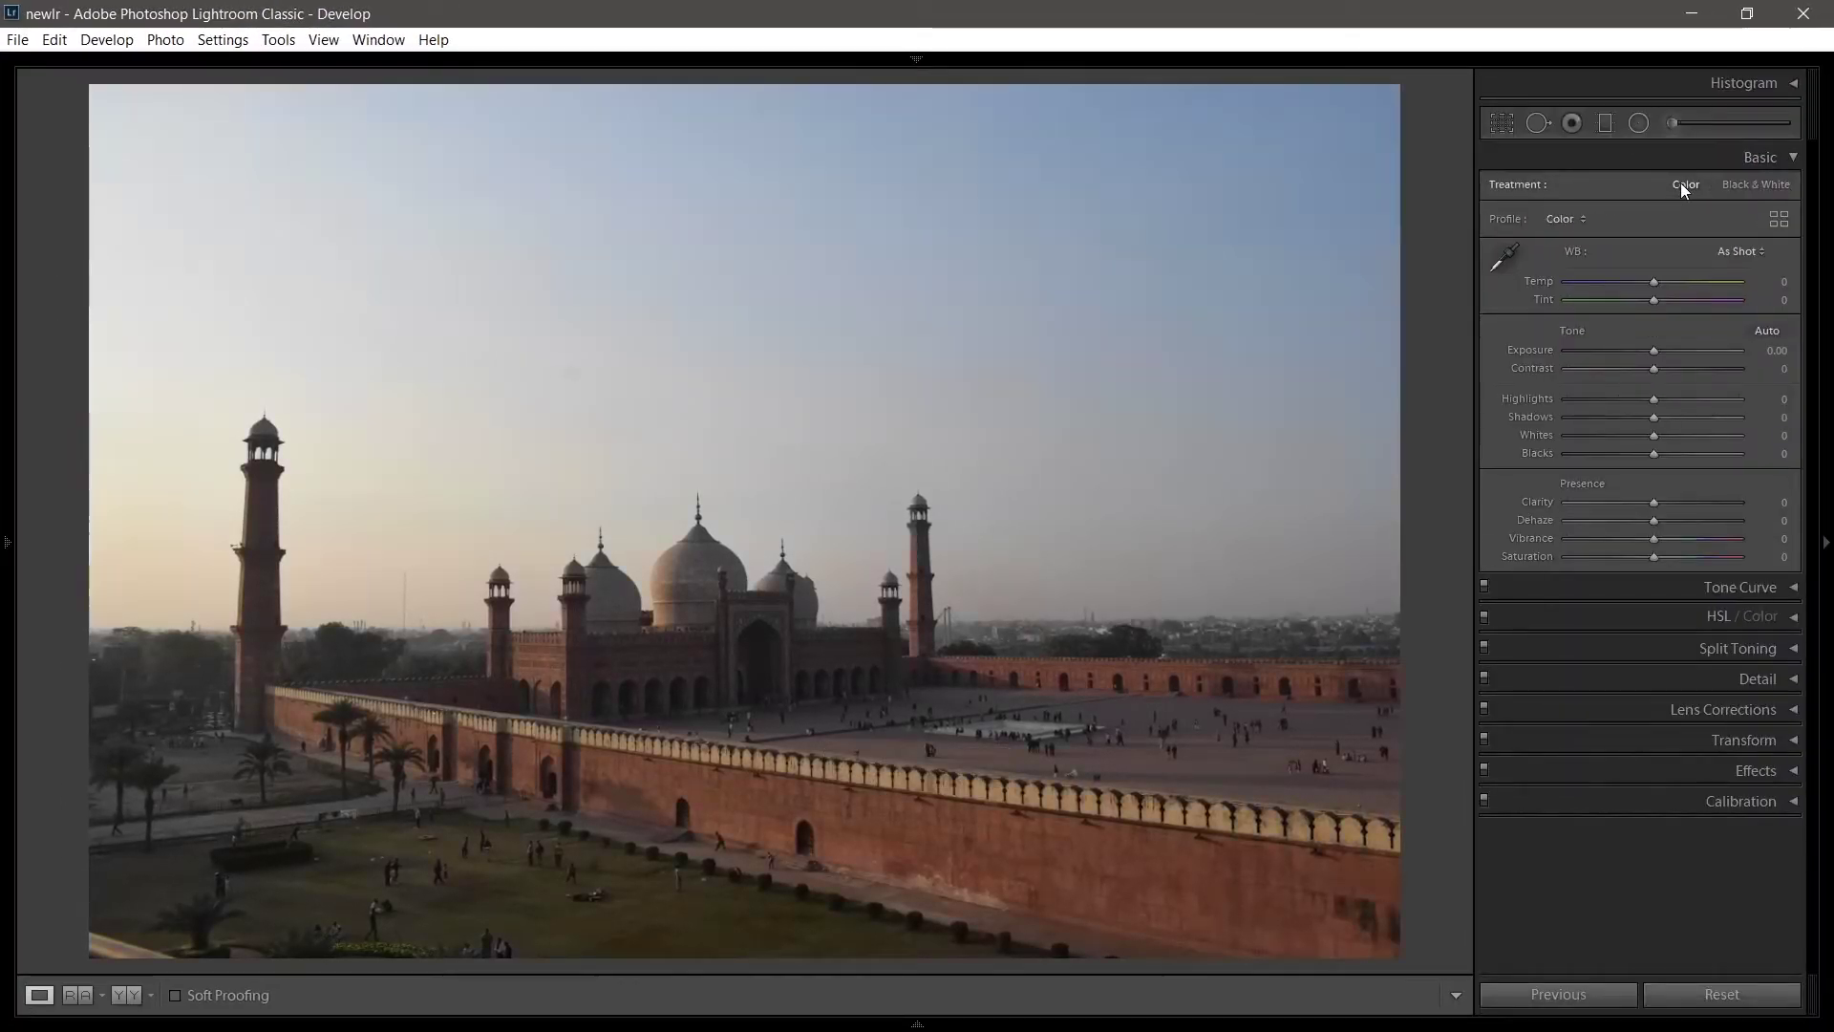
{"action": "left_click", "coordinate": [1777, 223]}
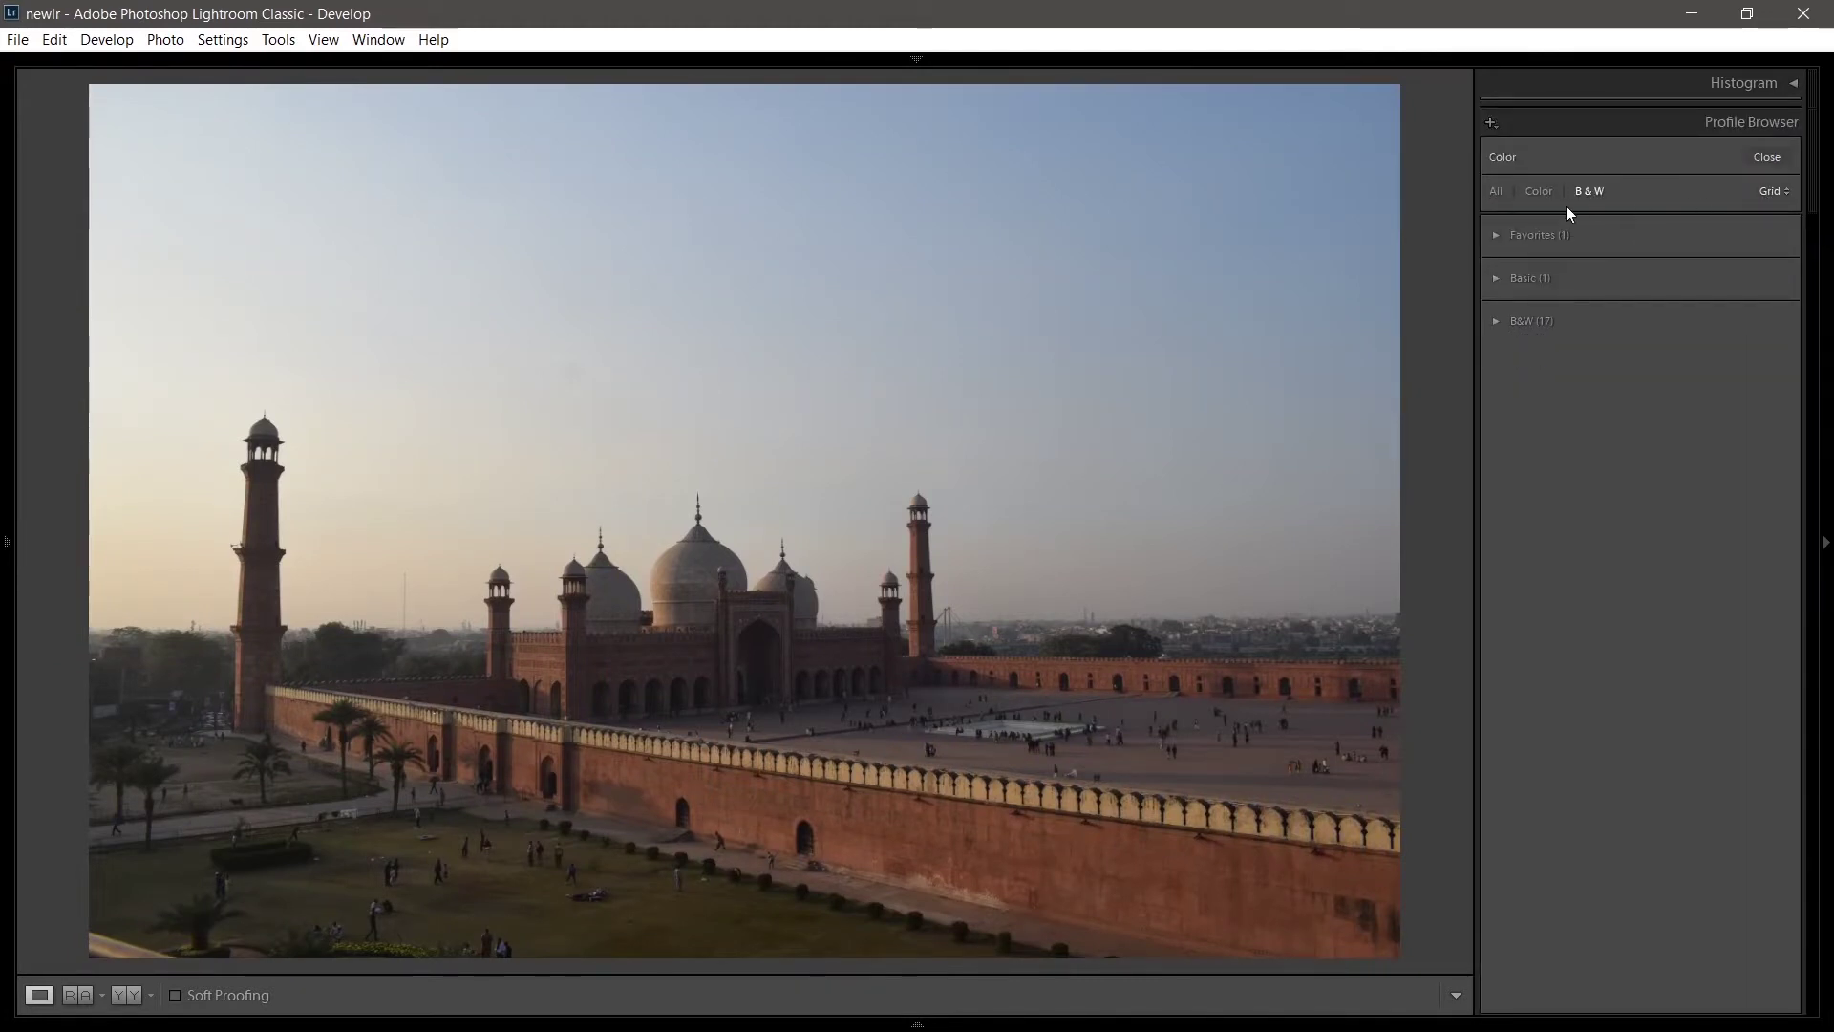
{"action": "left_click", "coordinate": [1498, 191]}
Collapse the Artistic and Modern profile groups, leaving the Vintage group expanded
{"action": "left_click", "coordinate": [1552, 401]}
{"action": "left_click", "coordinate": [1647, 613]}
{"action": "left_click", "coordinate": [1496, 322]}
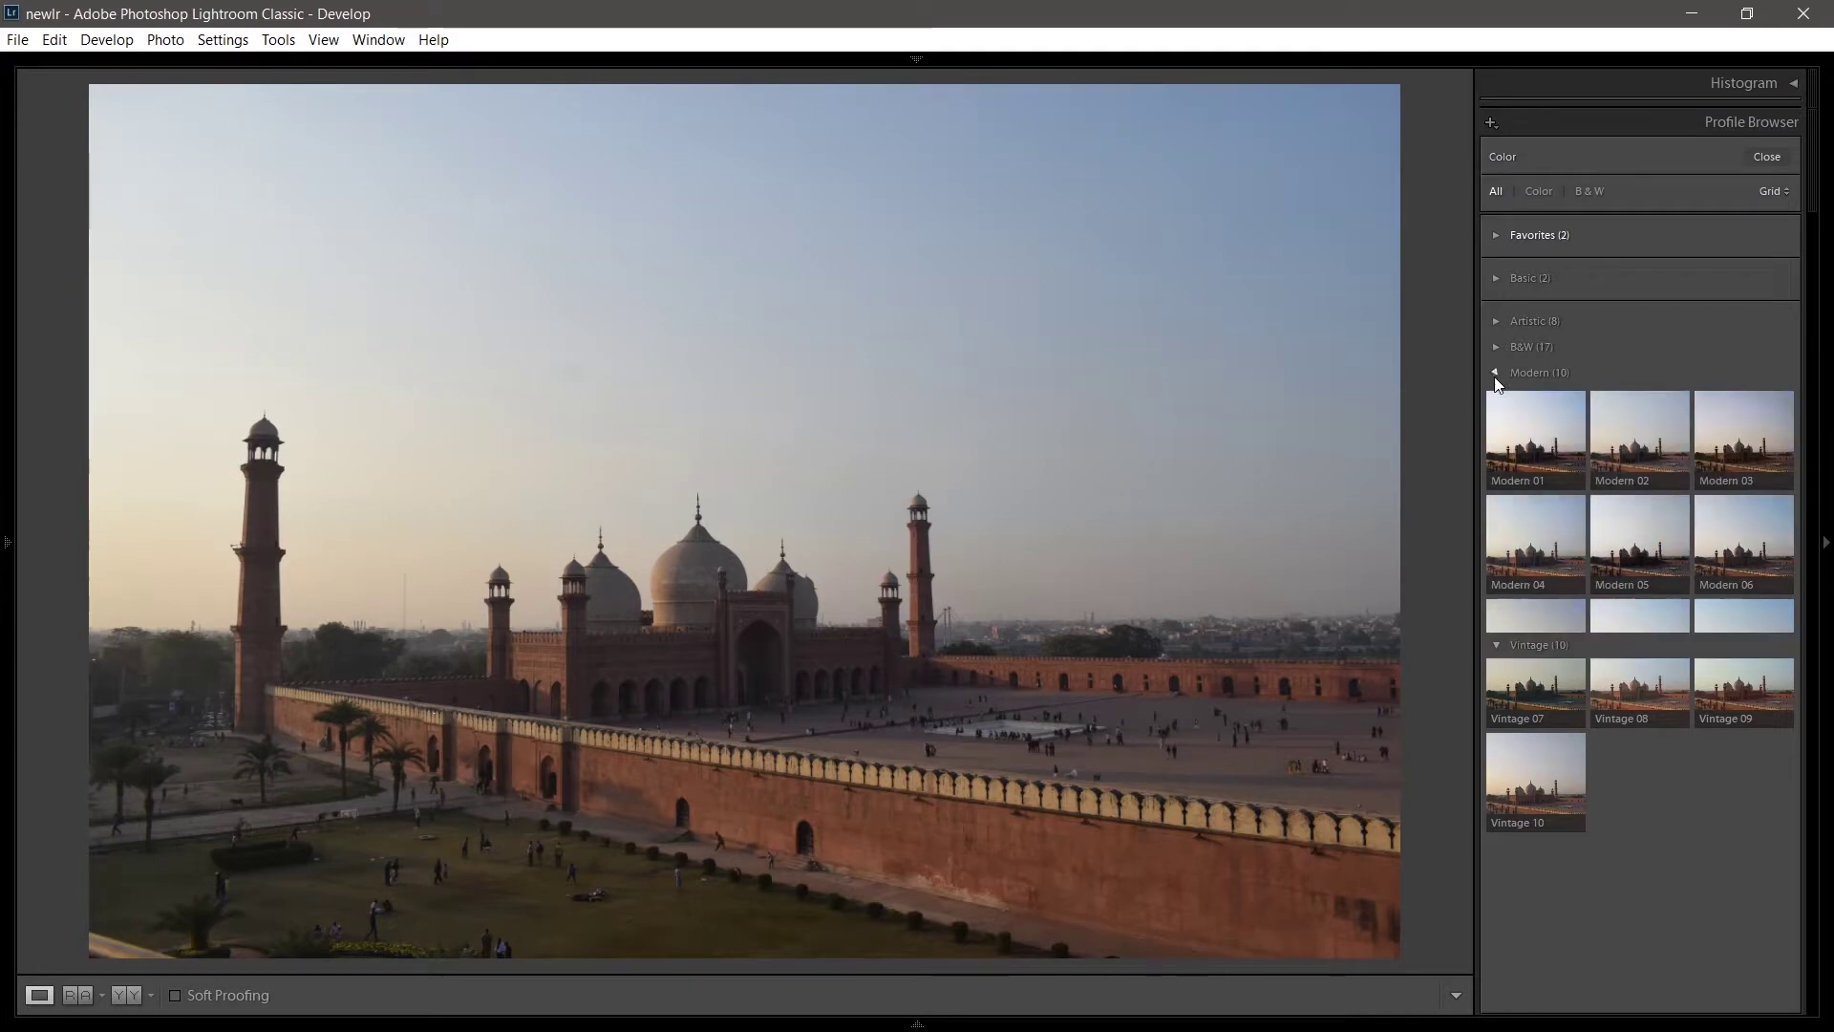
{"action": "left_click", "coordinate": [1496, 374]}
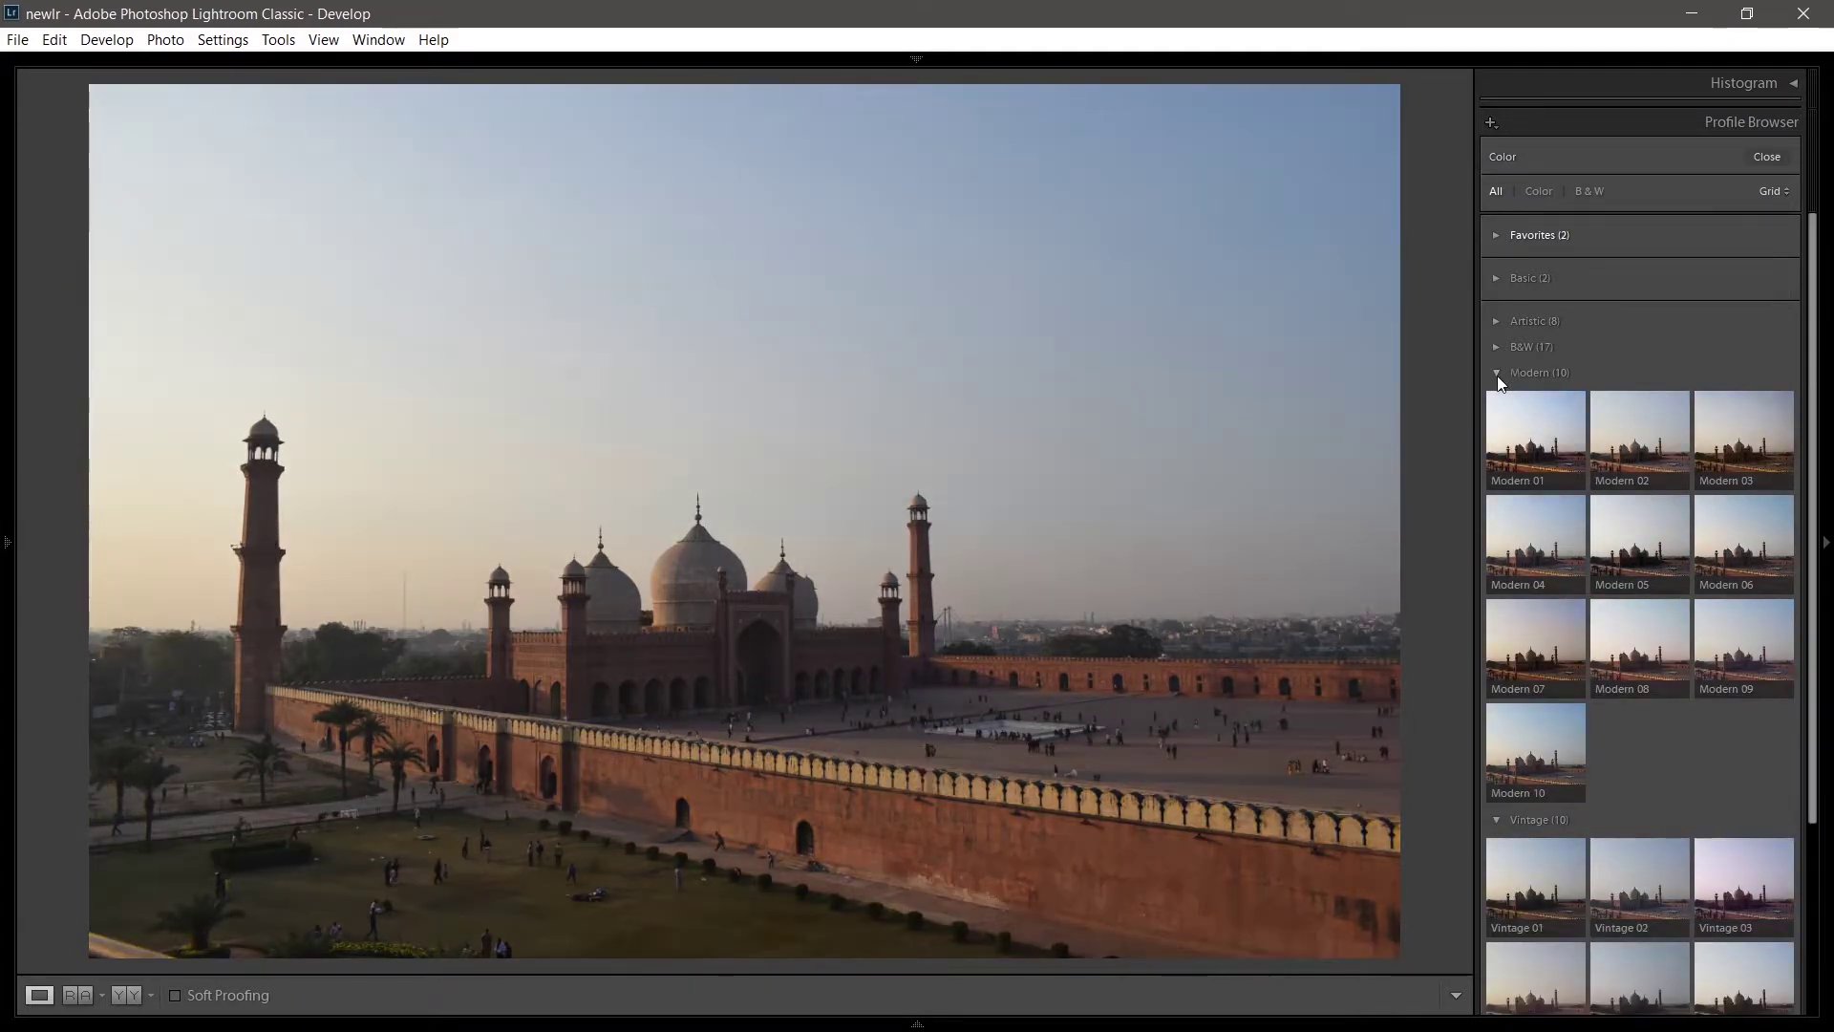
{"action": "left_click", "coordinate": [1499, 374]}
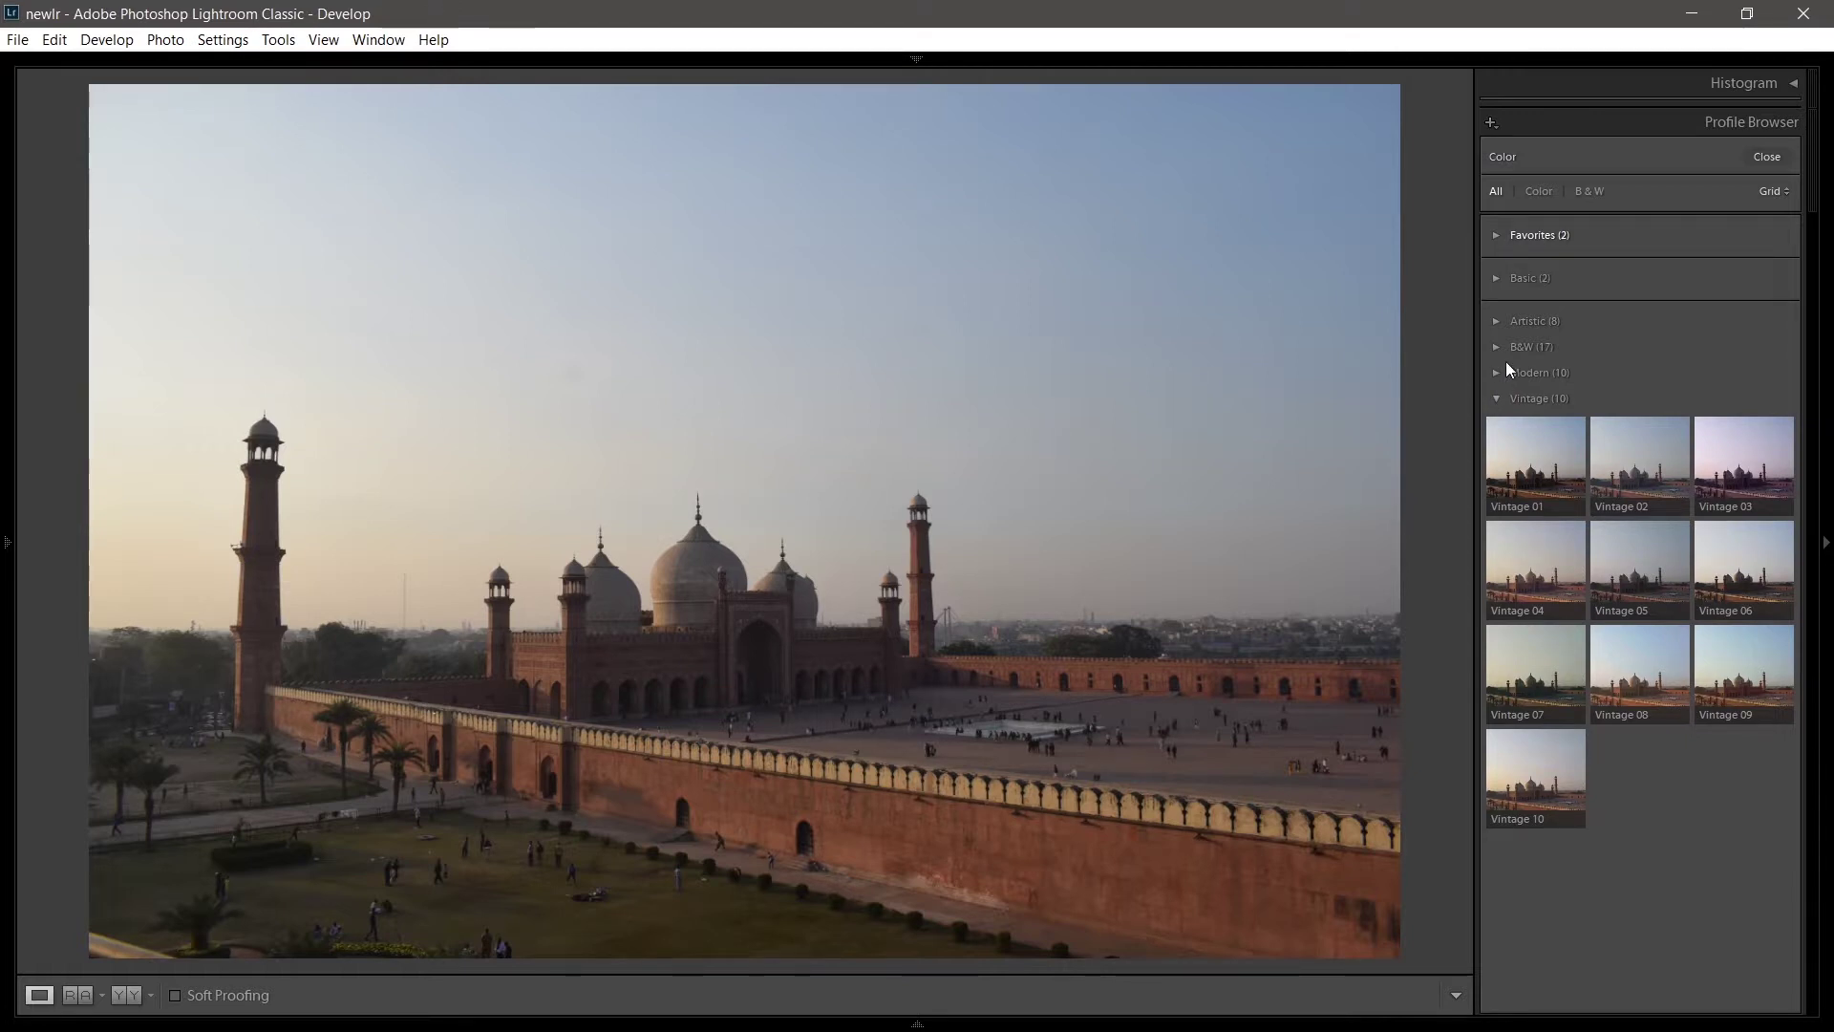
Reveal the left panel group to check the Presets section, then hide the panel group again
{"action": "left_click", "coordinate": [7, 543]}
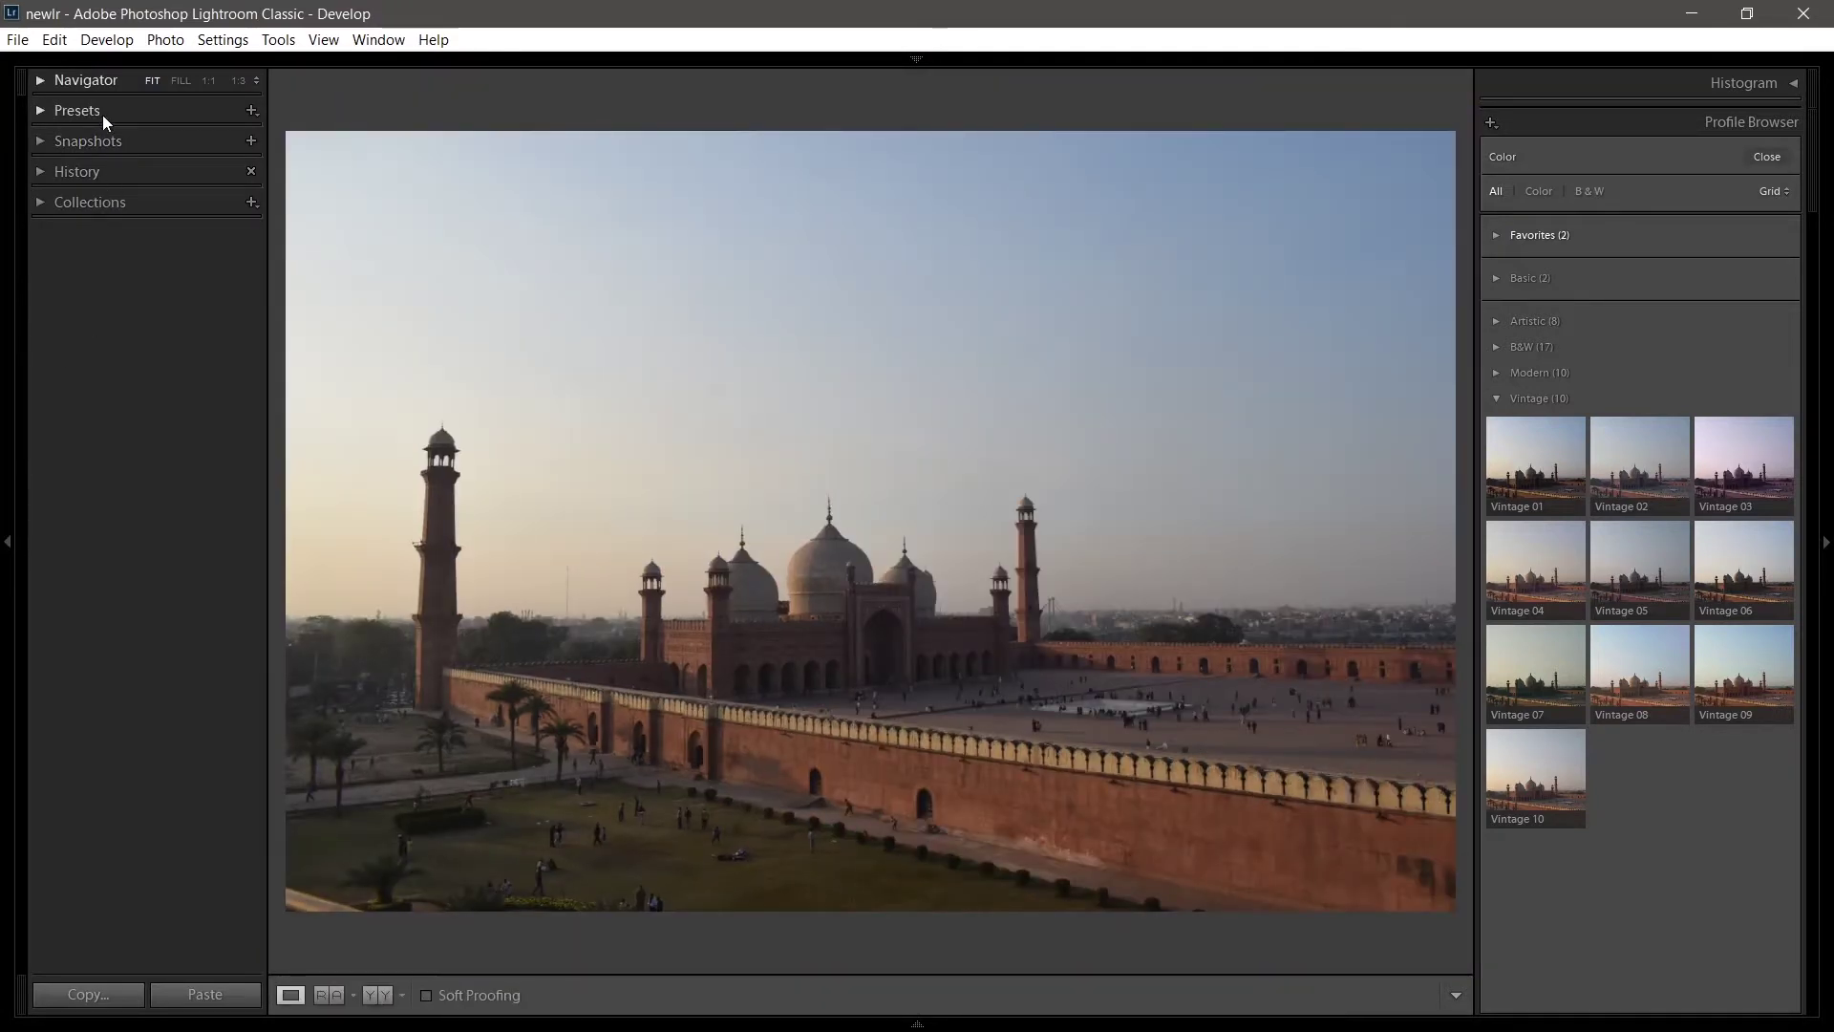
{"action": "left_click", "coordinate": [103, 116]}
{"action": "left_click", "coordinate": [104, 116]}
{"action": "left_click", "coordinate": [7, 543]}
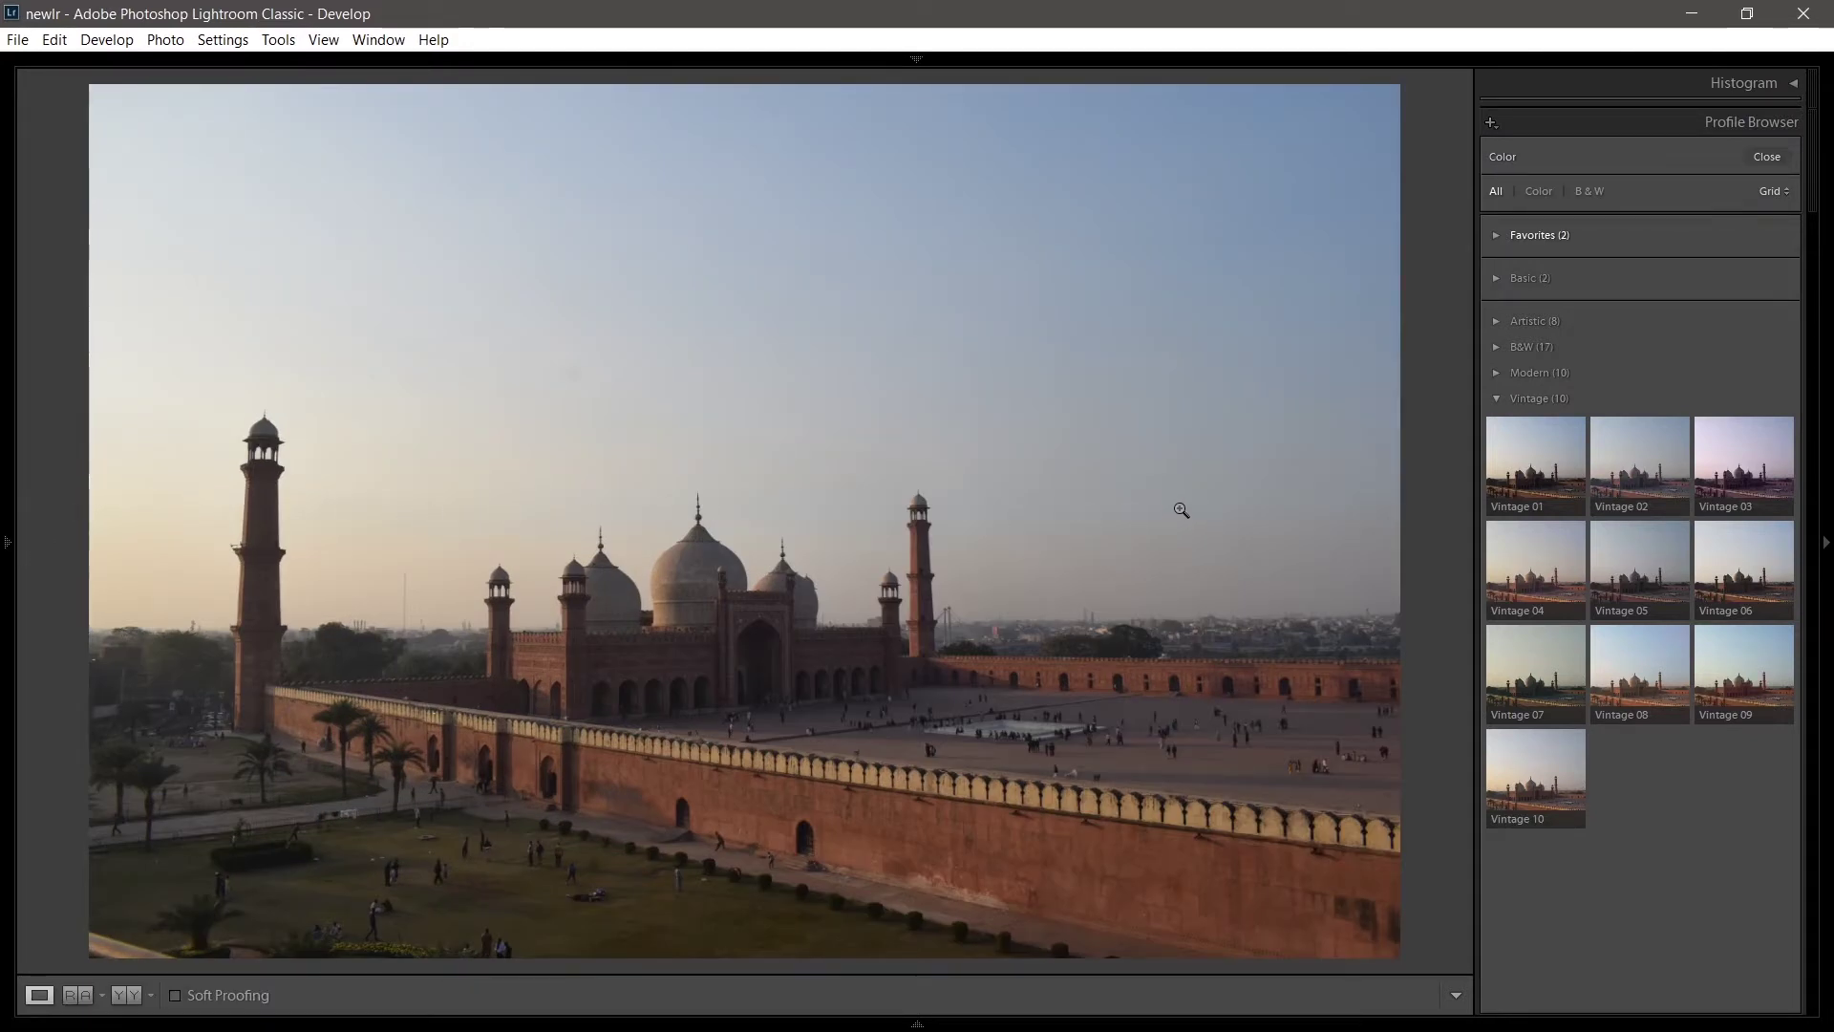
Collapse the Vintage profile group and expand the Artistic group
{"action": "left_click", "coordinate": [1497, 400]}
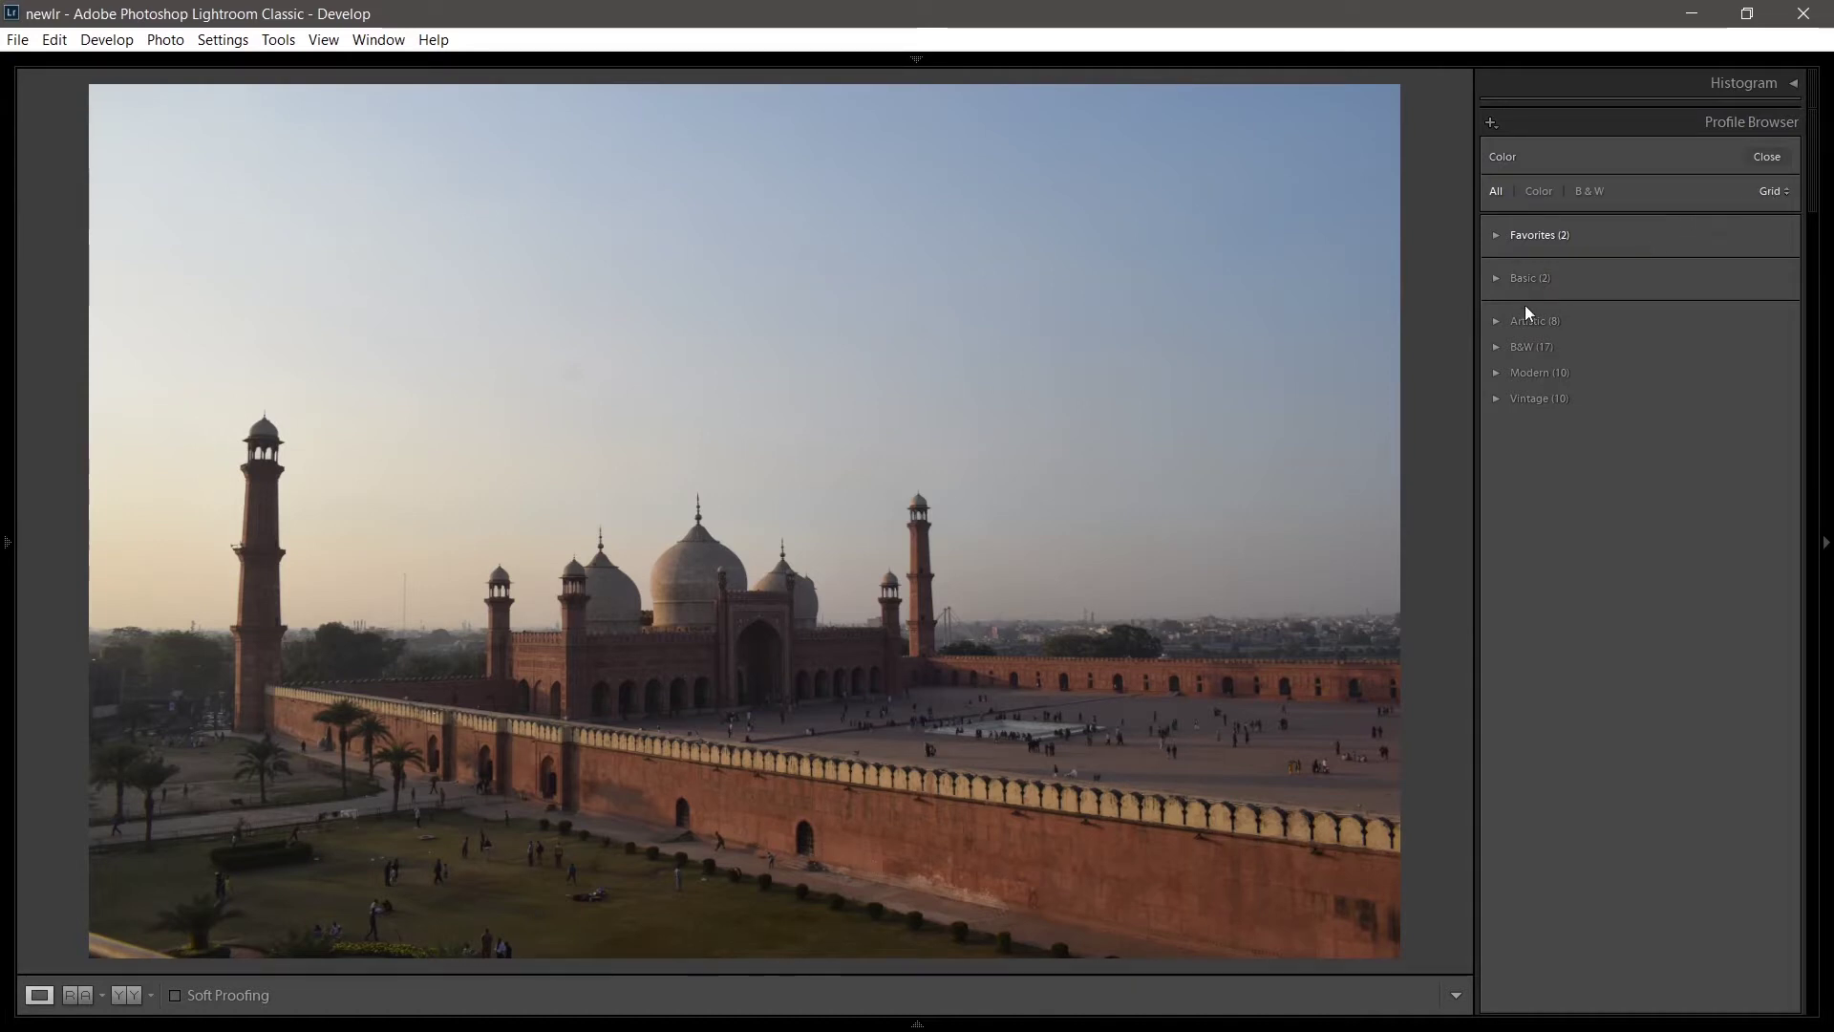
{"action": "left_click", "coordinate": [1497, 322]}
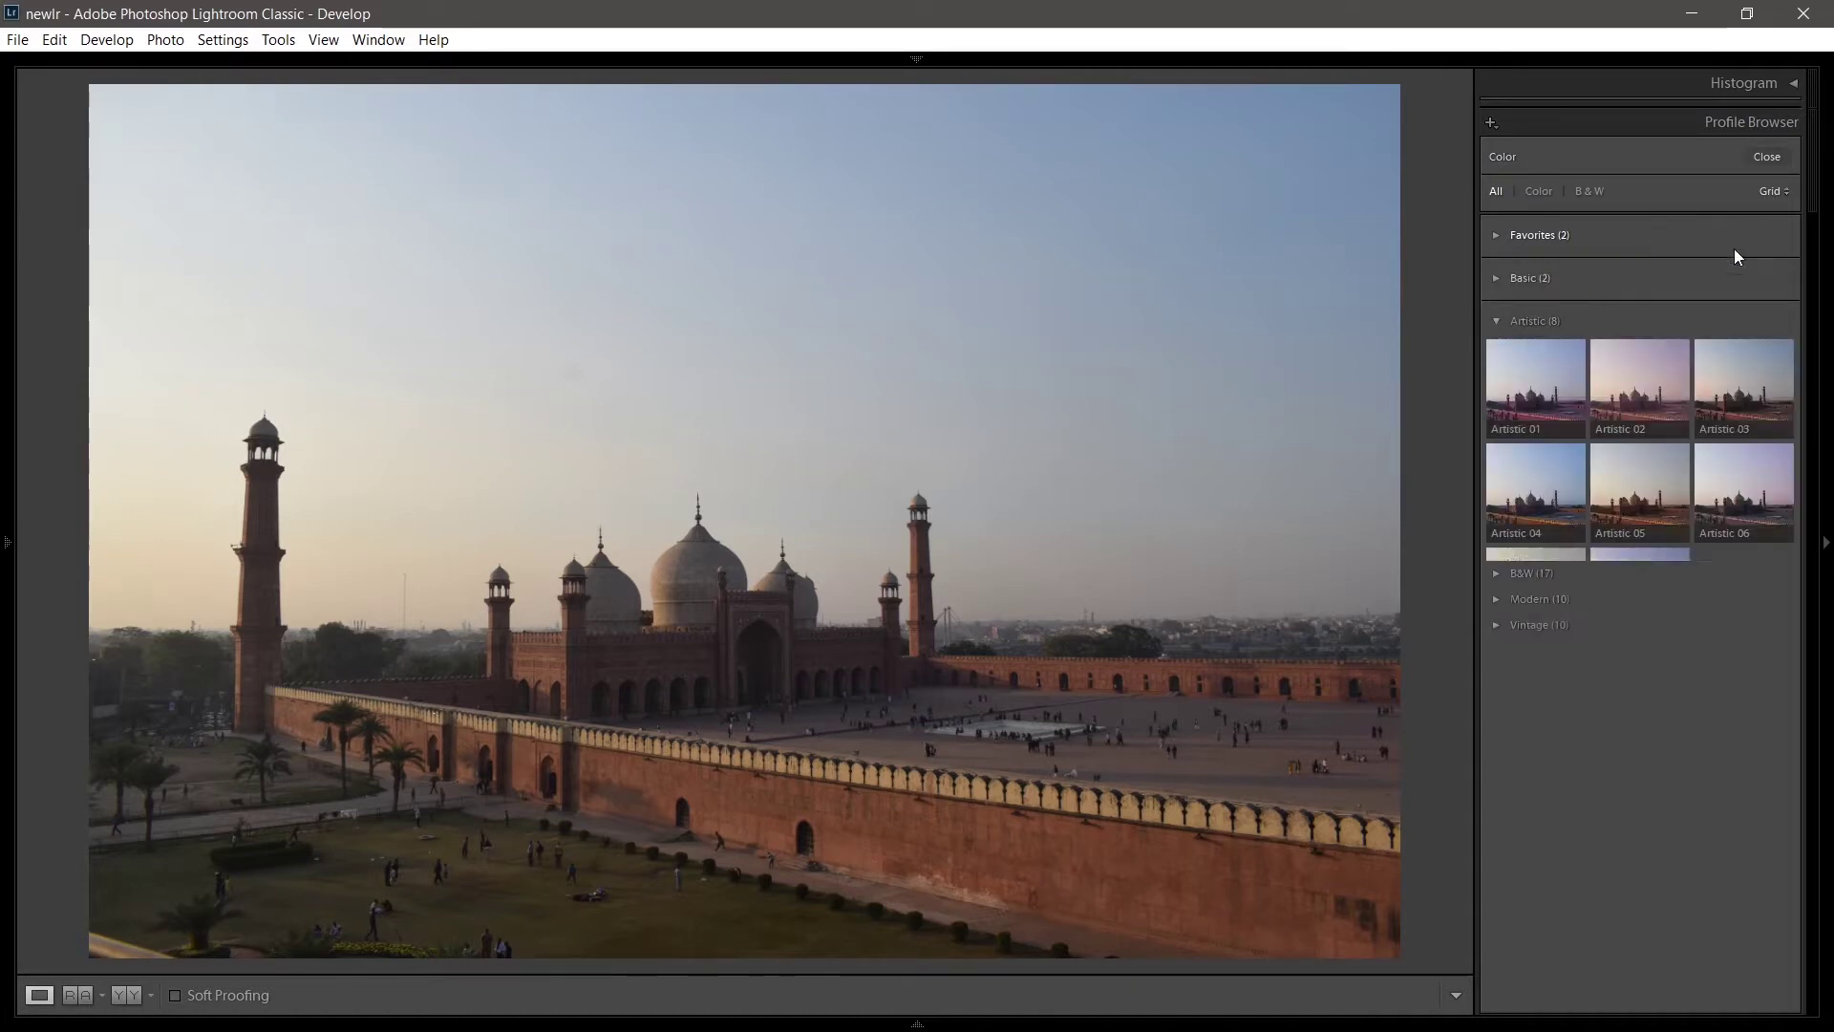
Try displaying the Artistic profiles in the Large and List views, then return to the Grid view
{"action": "left_click", "coordinate": [1783, 192]}
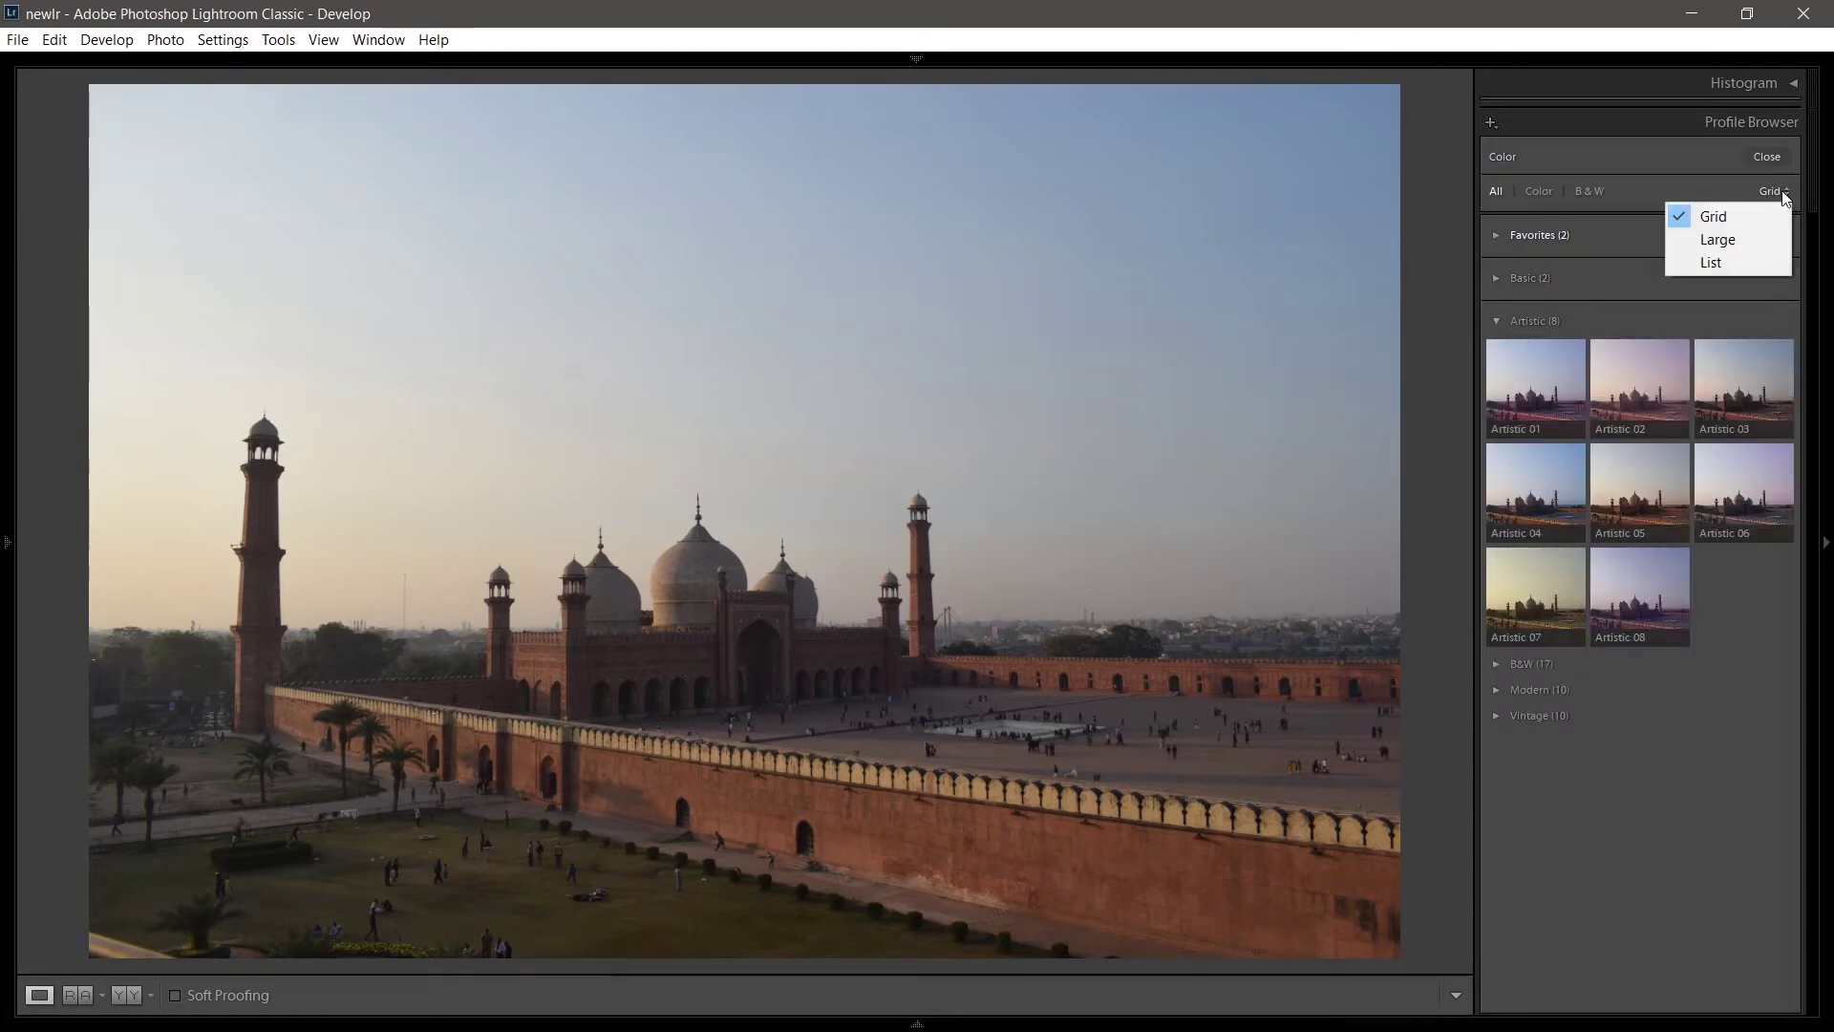
{"action": "left_click", "coordinate": [1715, 240]}
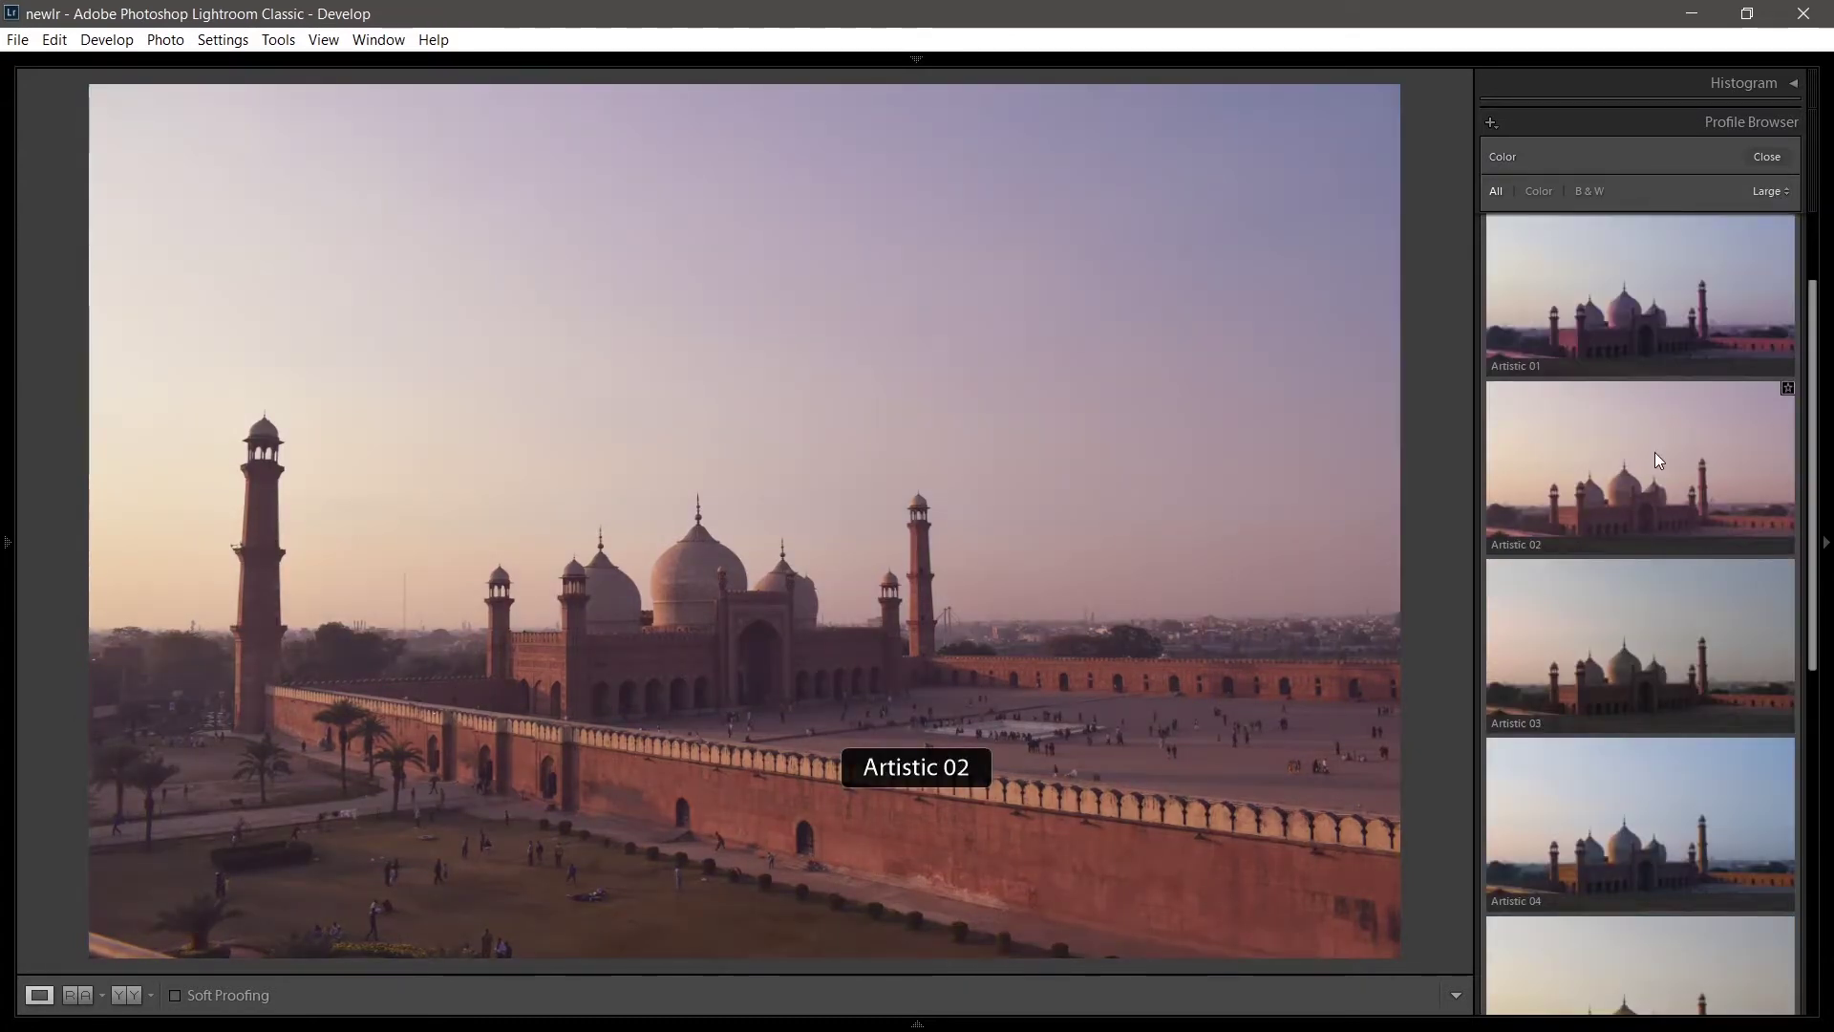
{"action": "left_click", "coordinate": [1771, 192]}
{"action": "left_click", "coordinate": [1736, 266]}
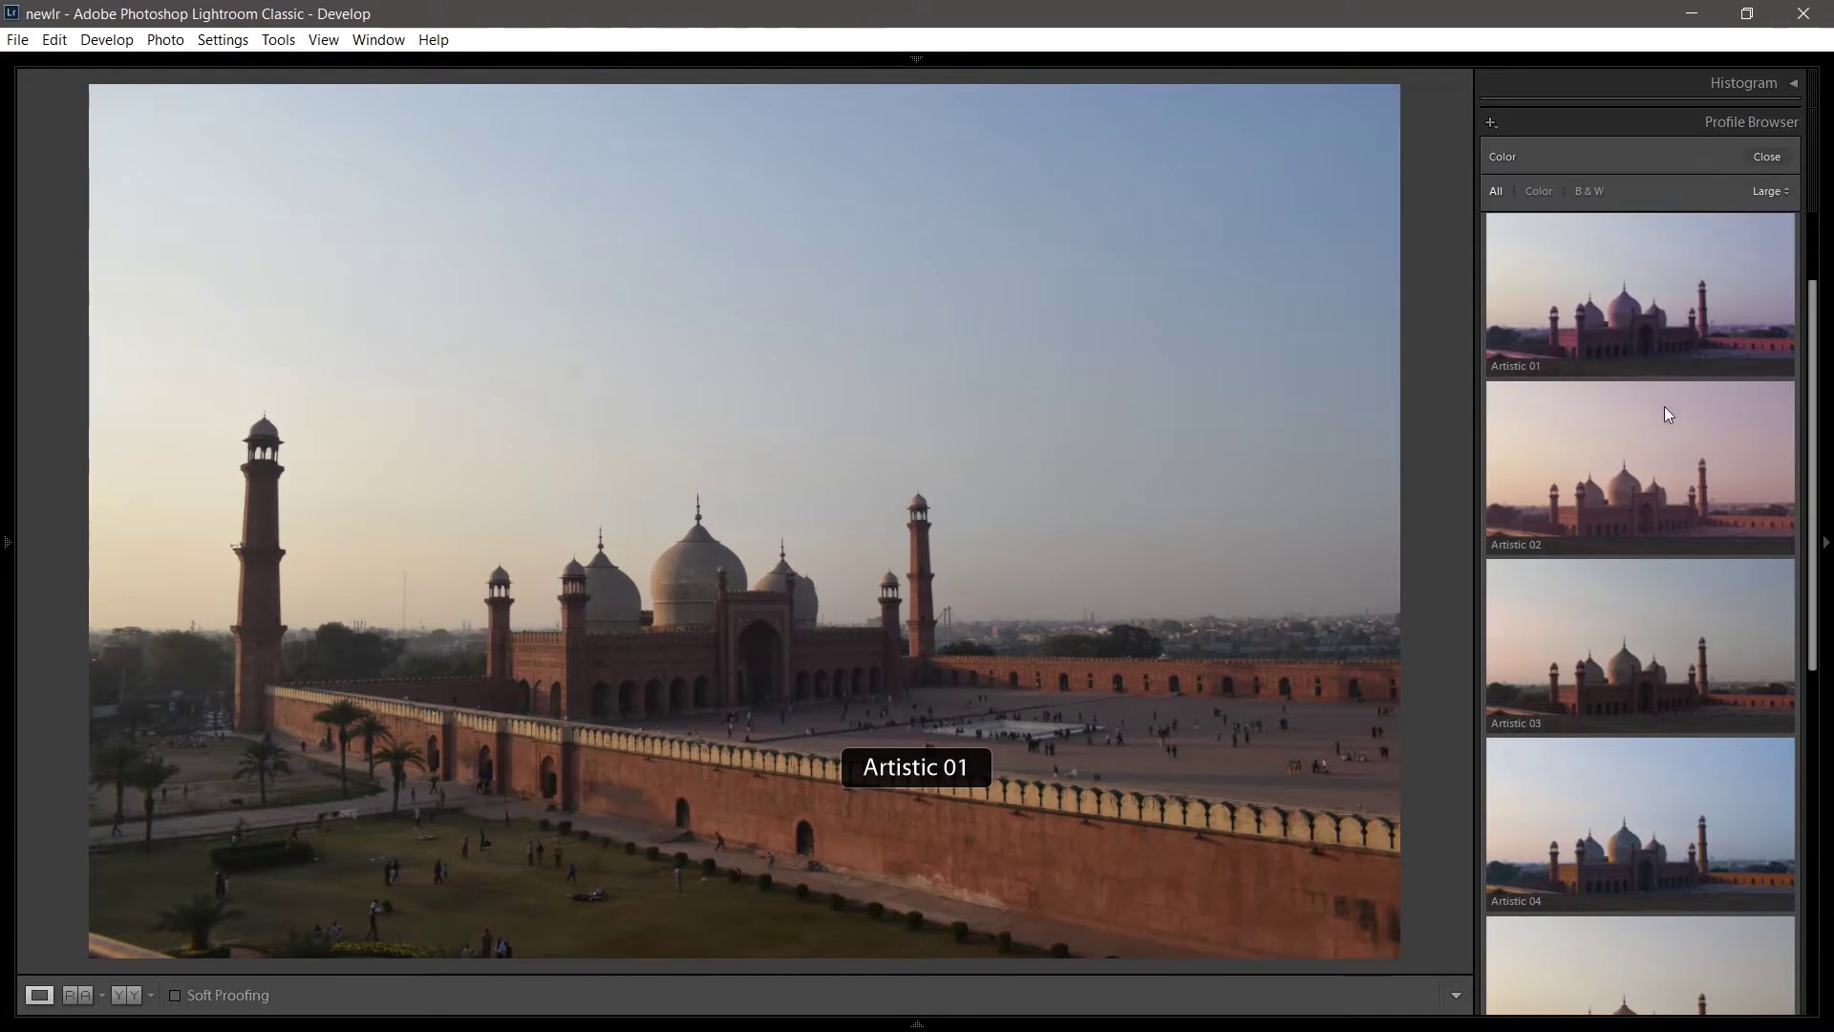
{"action": "left_click", "coordinate": [1595, 476]}
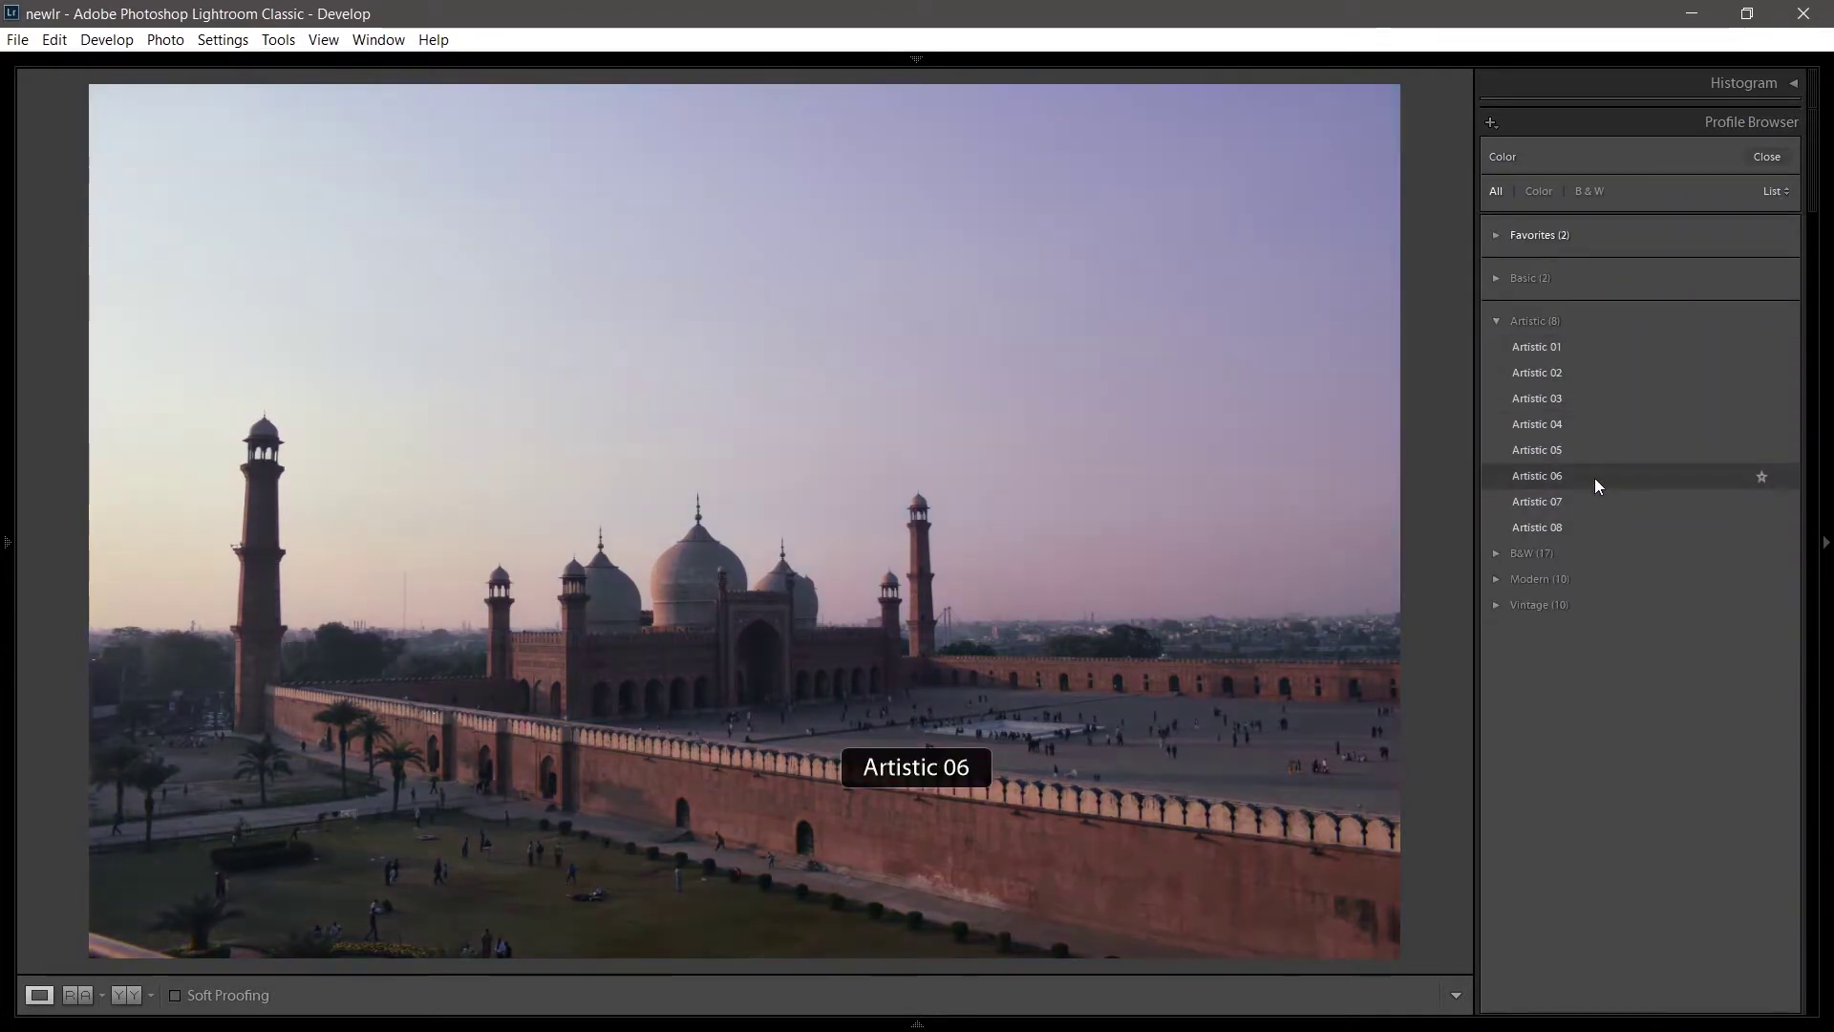
{"action": "left_click", "coordinate": [1779, 192]}
{"action": "left_click", "coordinate": [1761, 216]}
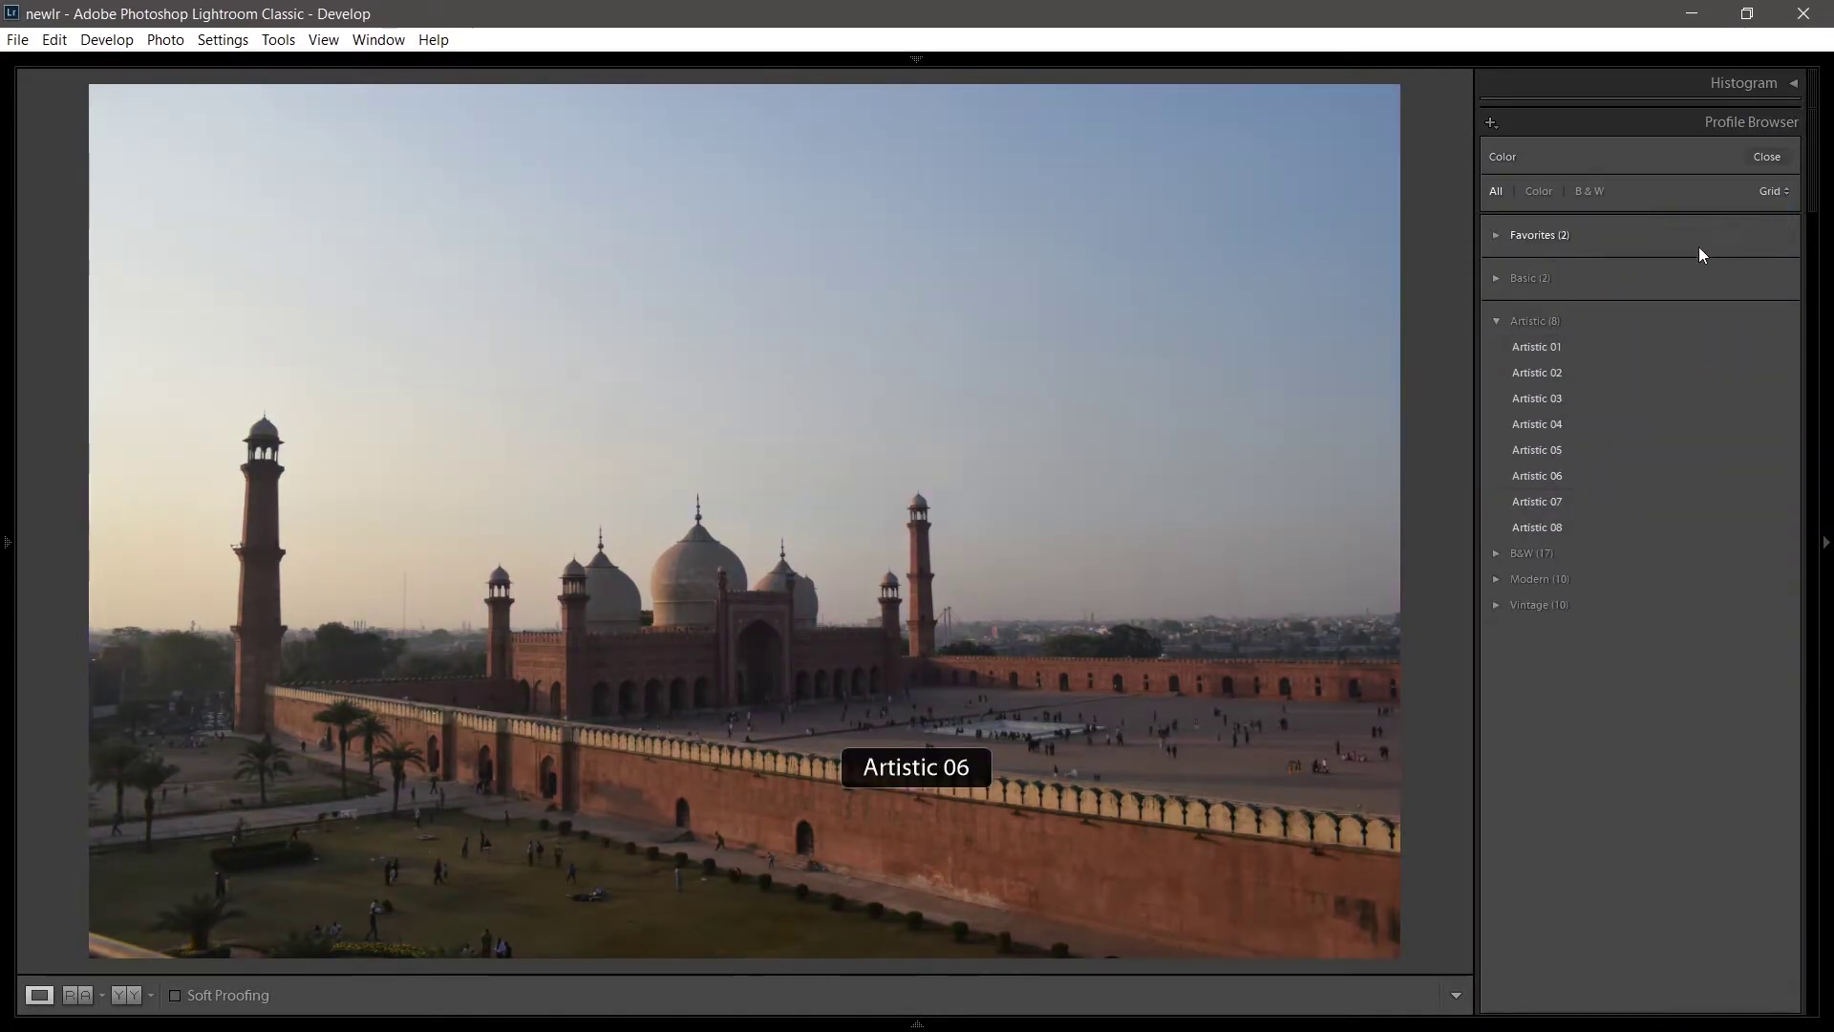
Preview several Artistic profiles on the photo, including Artistic 01, Artistic 02, Artistic 03 and Artistic 08
{"action": "left_click", "coordinate": [1538, 382]}
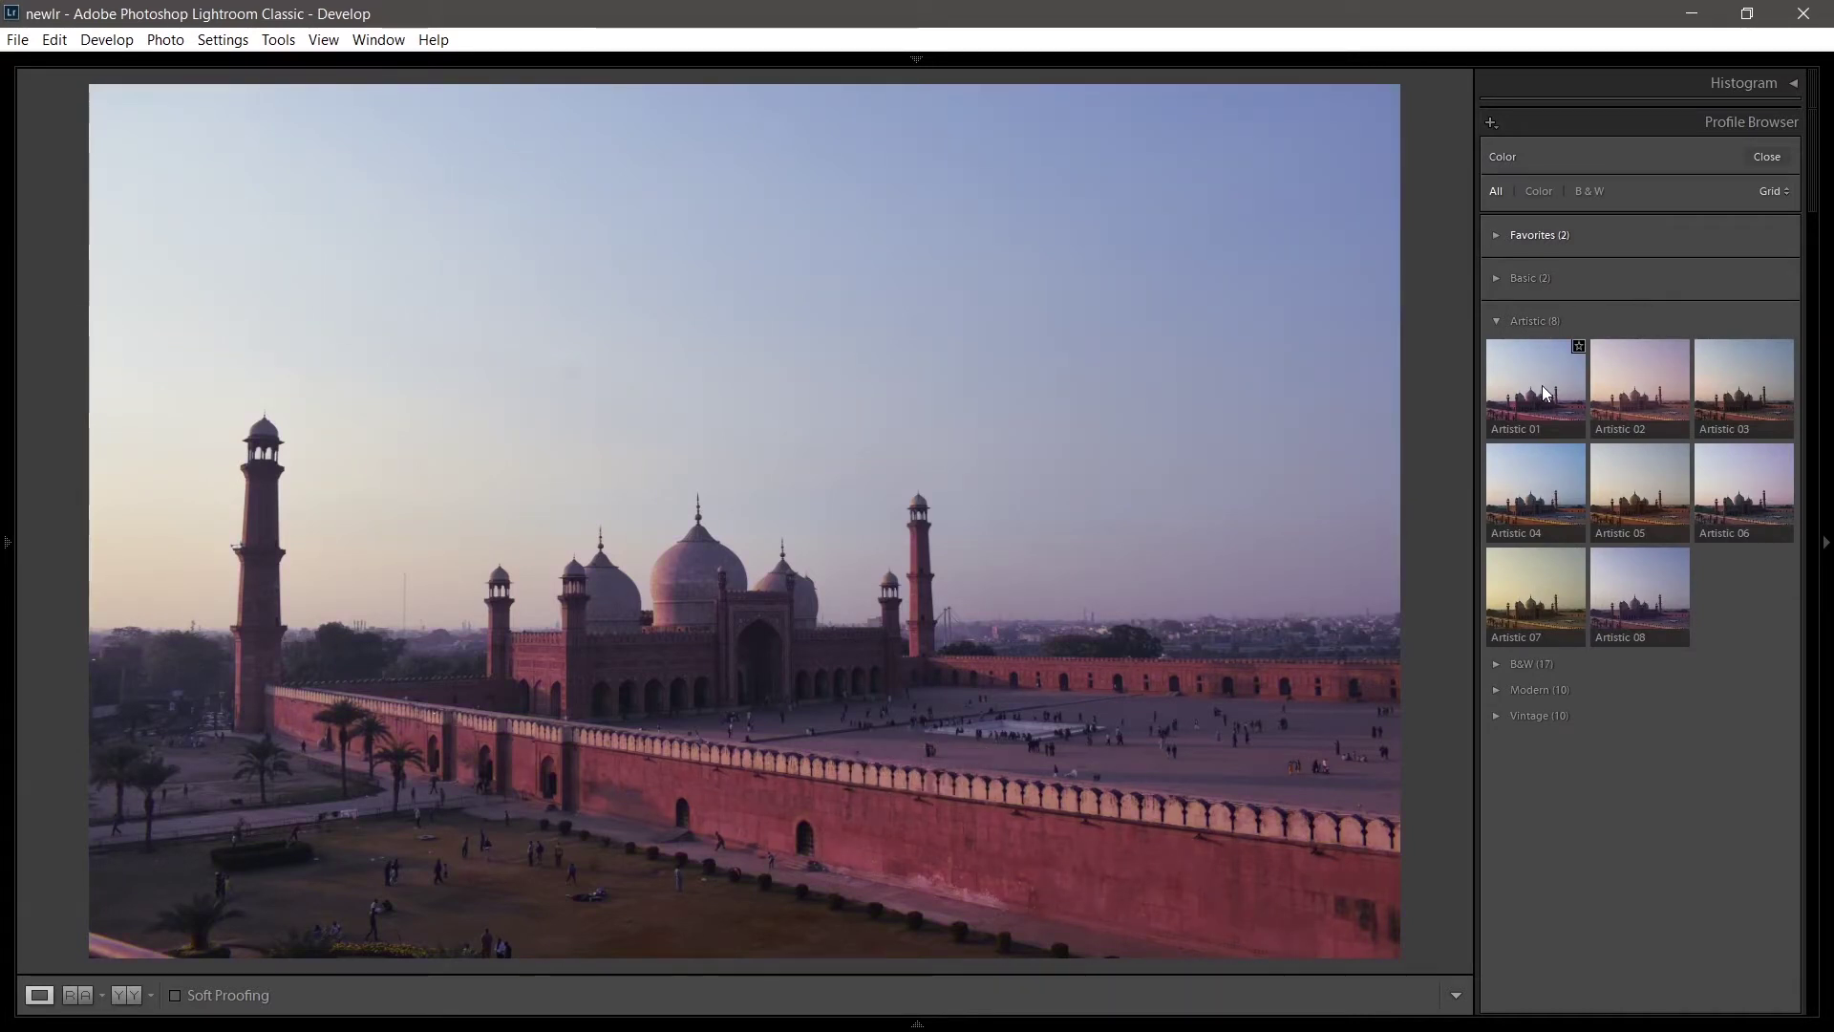
{"action": "left_click", "coordinate": [1645, 379]}
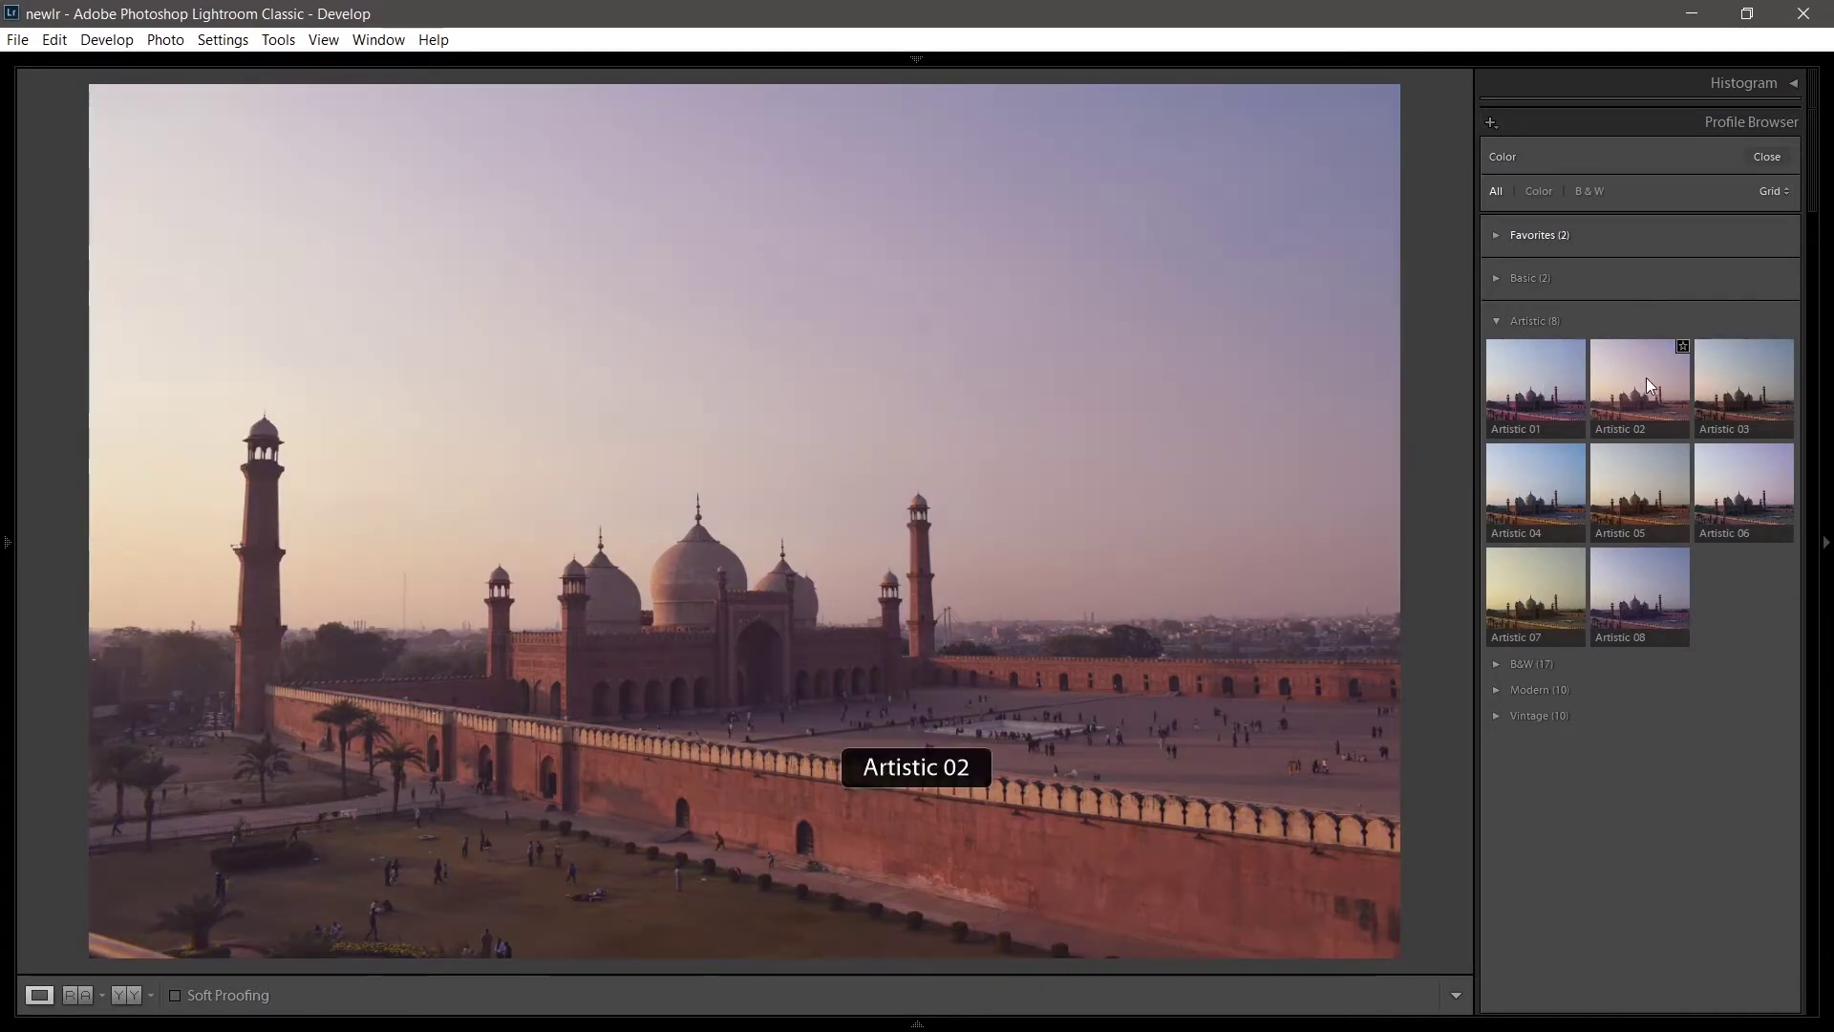
{"action": "left_click", "coordinate": [1758, 377]}
{"action": "left_click", "coordinate": [1620, 587]}
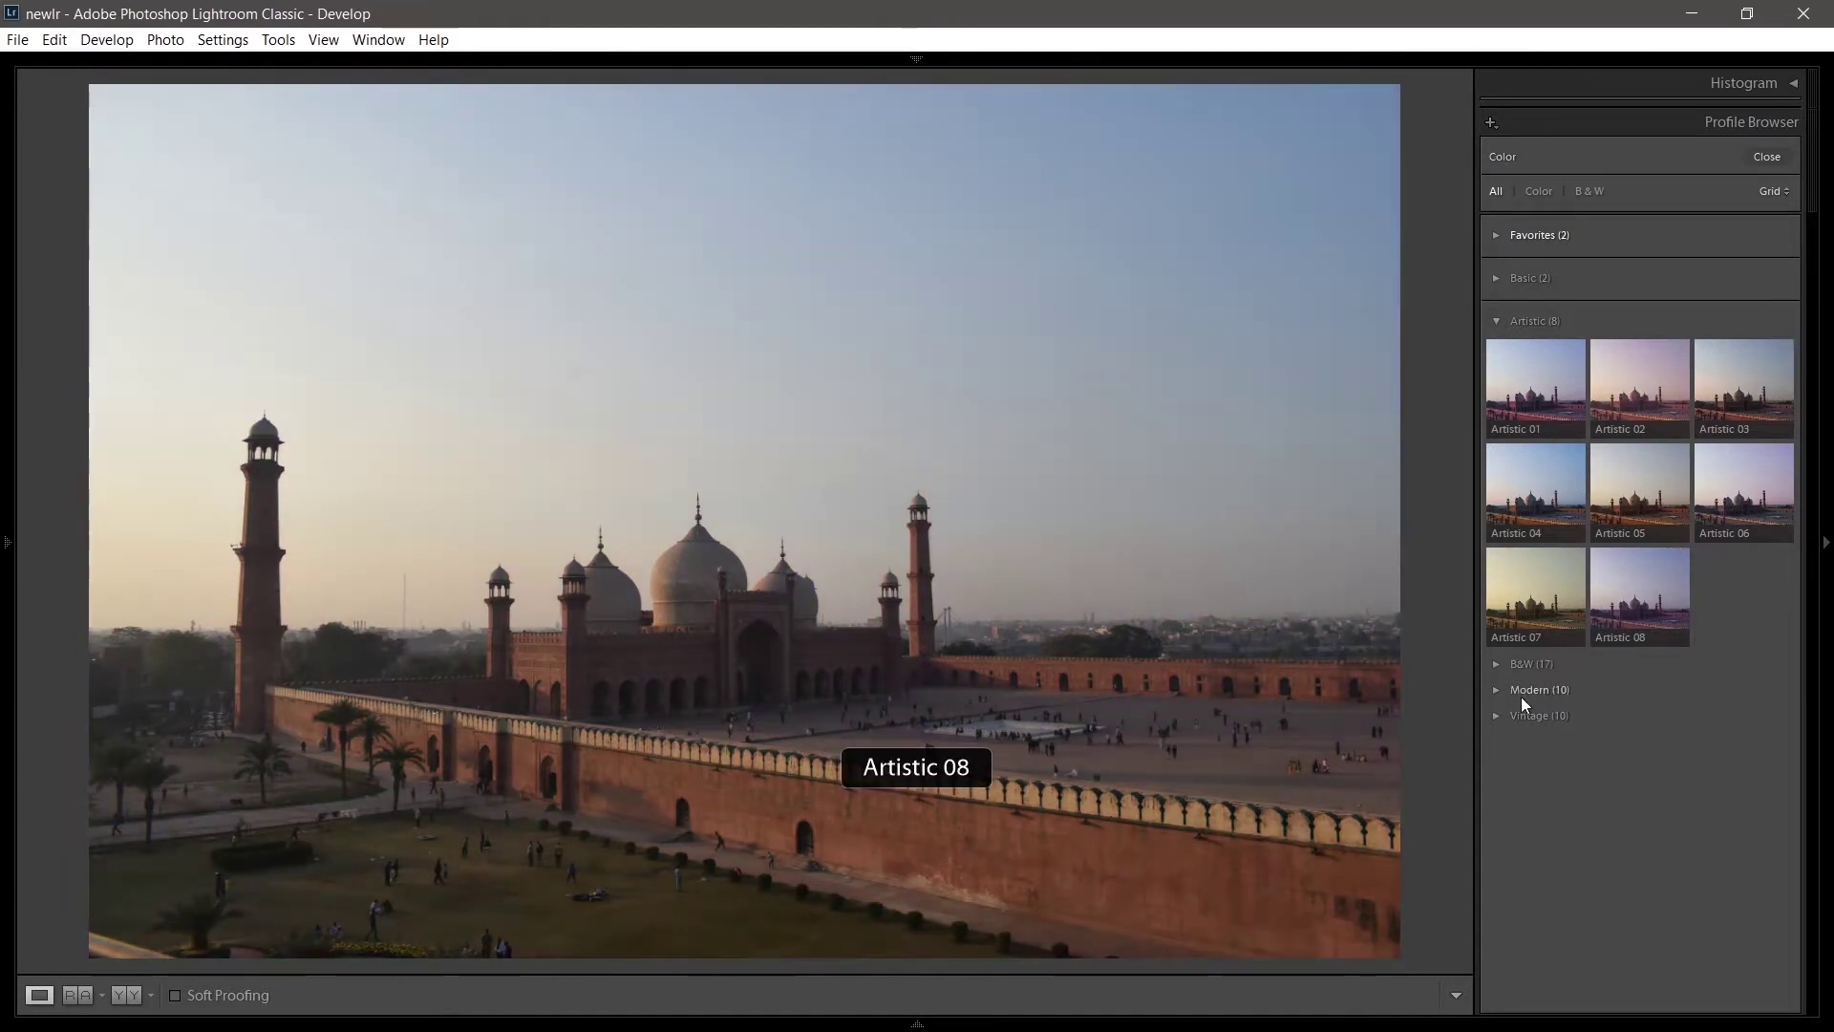
Expand the Vintage profile group and preview Vintage 01, Vintage 02 and Vintage 03 on the photo
{"action": "left_click", "coordinate": [1498, 715]}
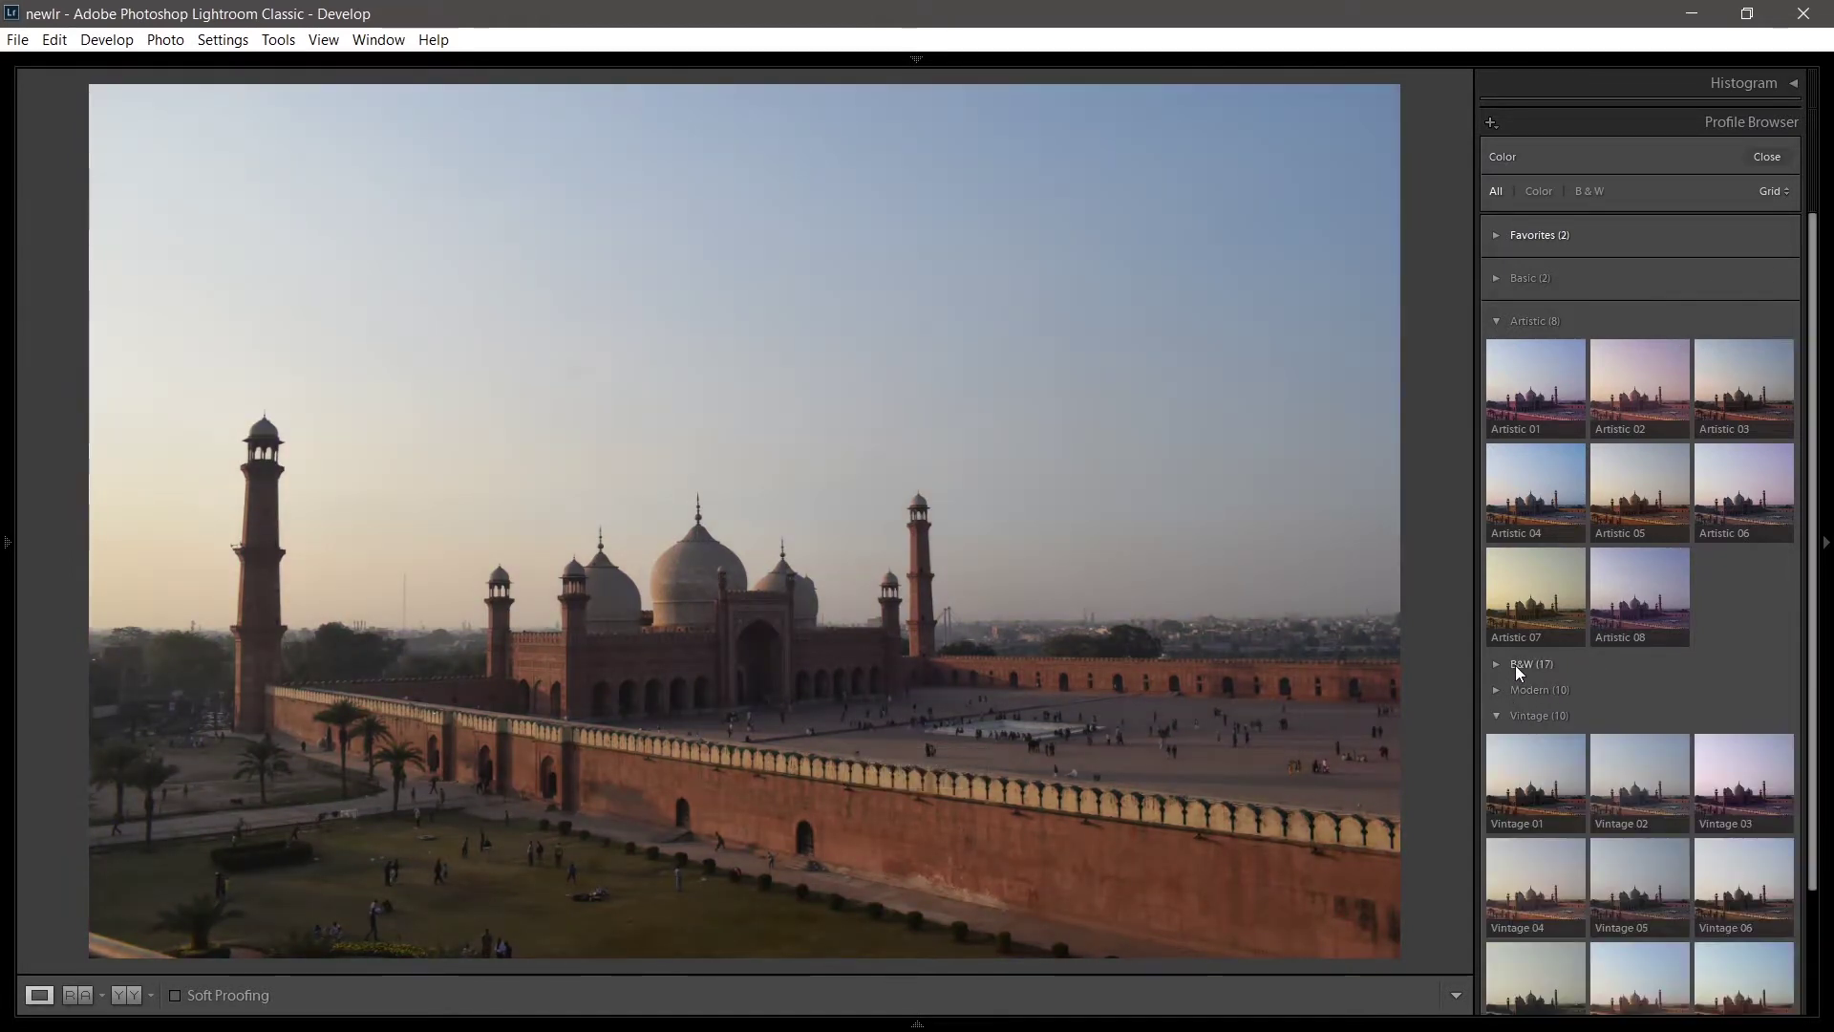
{"action": "scroll", "coordinate": [1515, 664], "scroll_direction": "down", "scroll_amount": 1}
{"action": "scroll", "coordinate": [1517, 662], "scroll_direction": "down", "scroll_amount": 2}
{"action": "left_click", "coordinate": [1522, 657]}
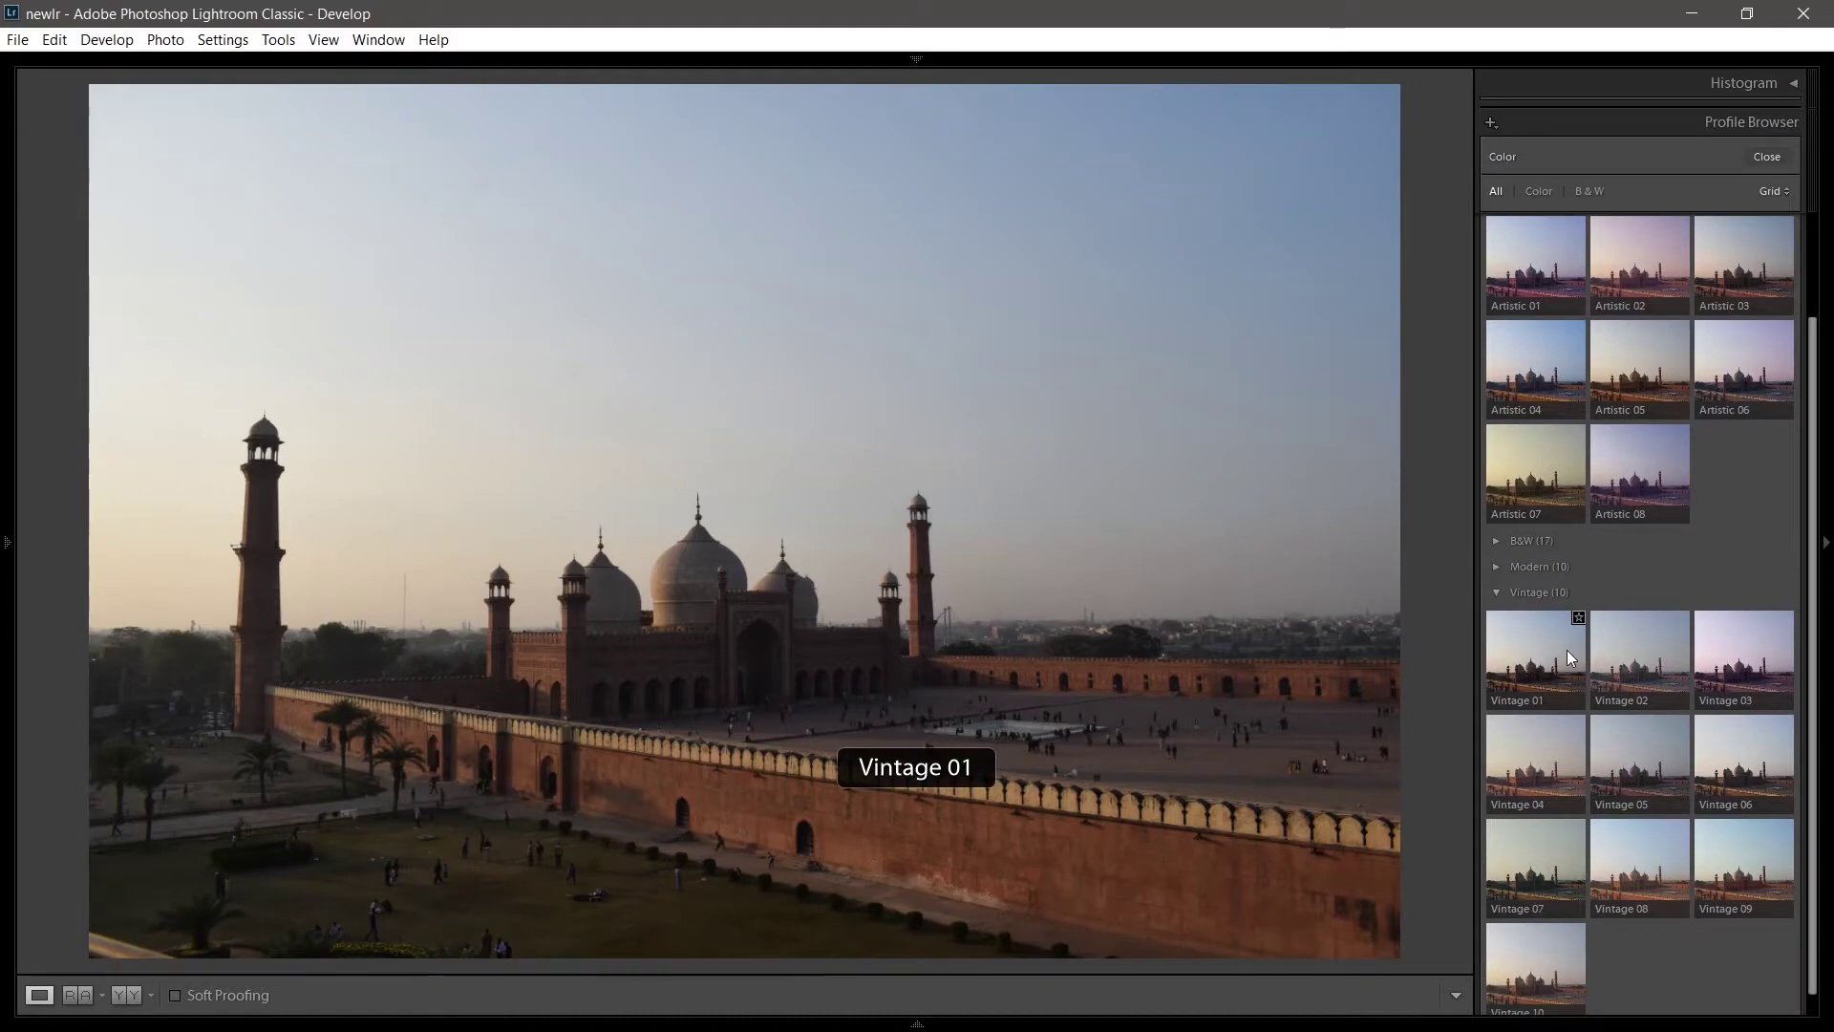
{"action": "left_click", "coordinate": [1624, 648]}
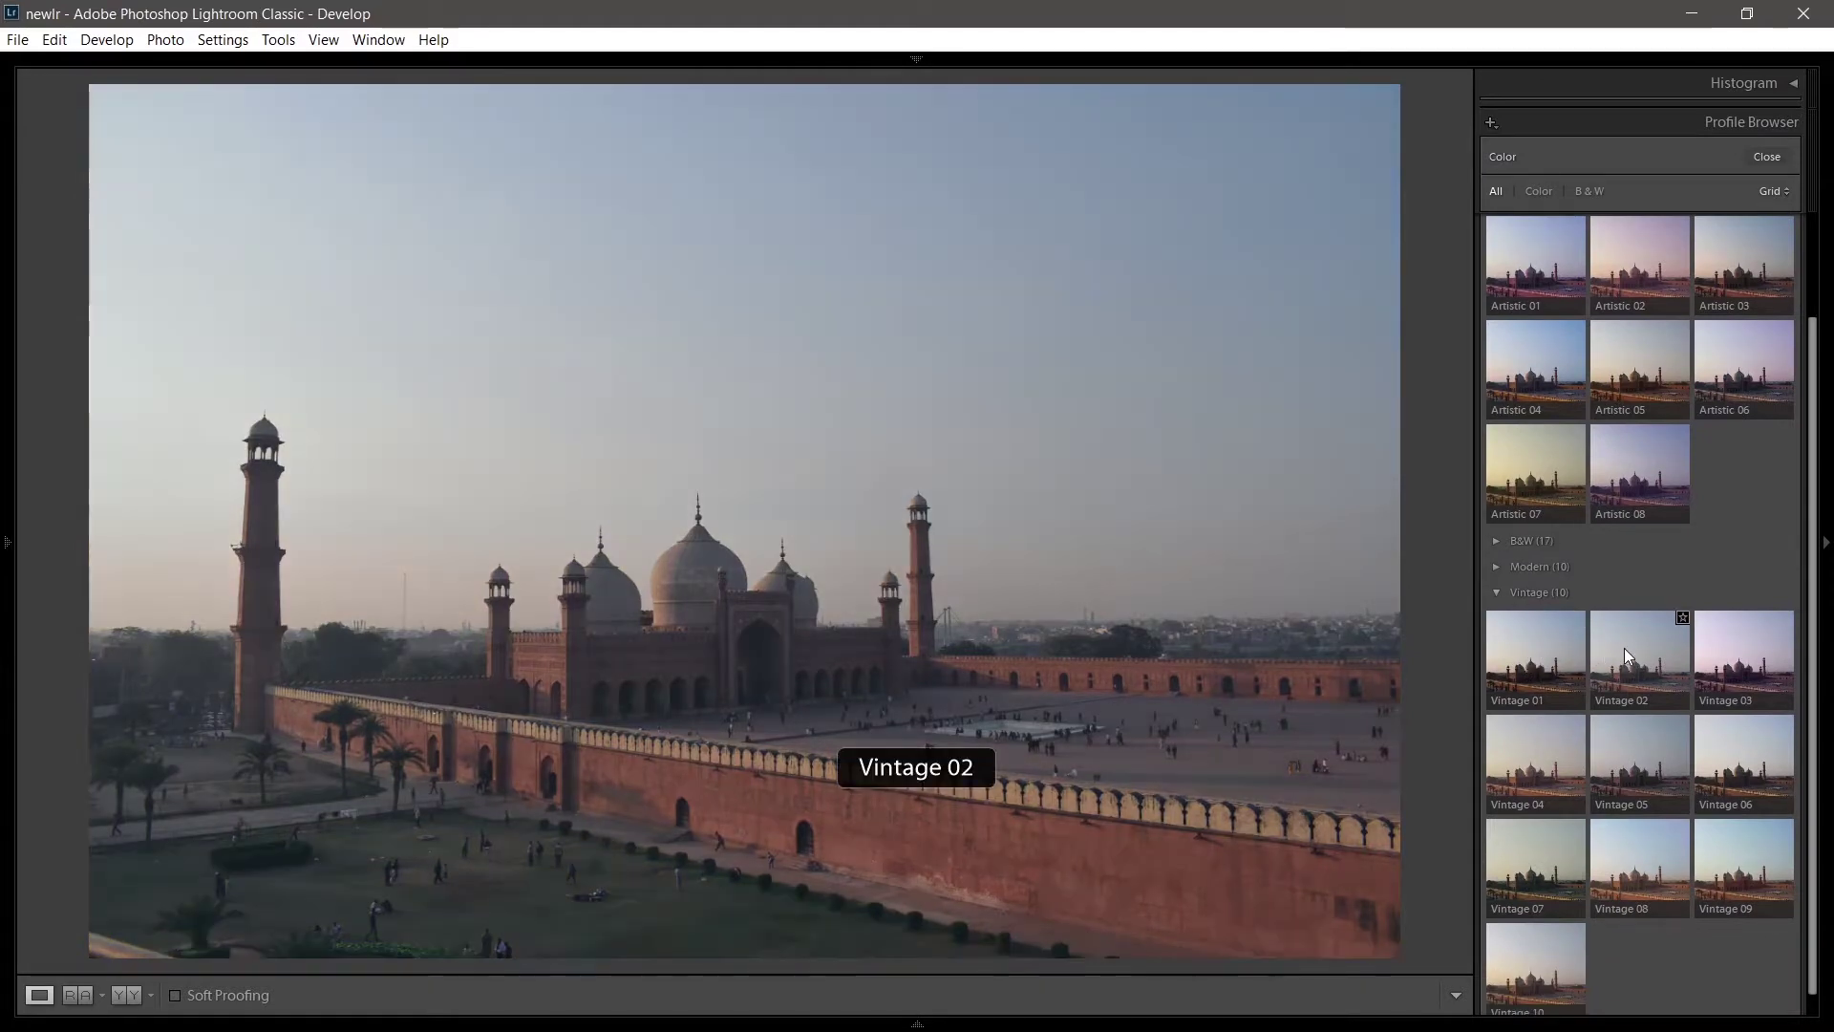
{"action": "left_click", "coordinate": [1722, 639]}
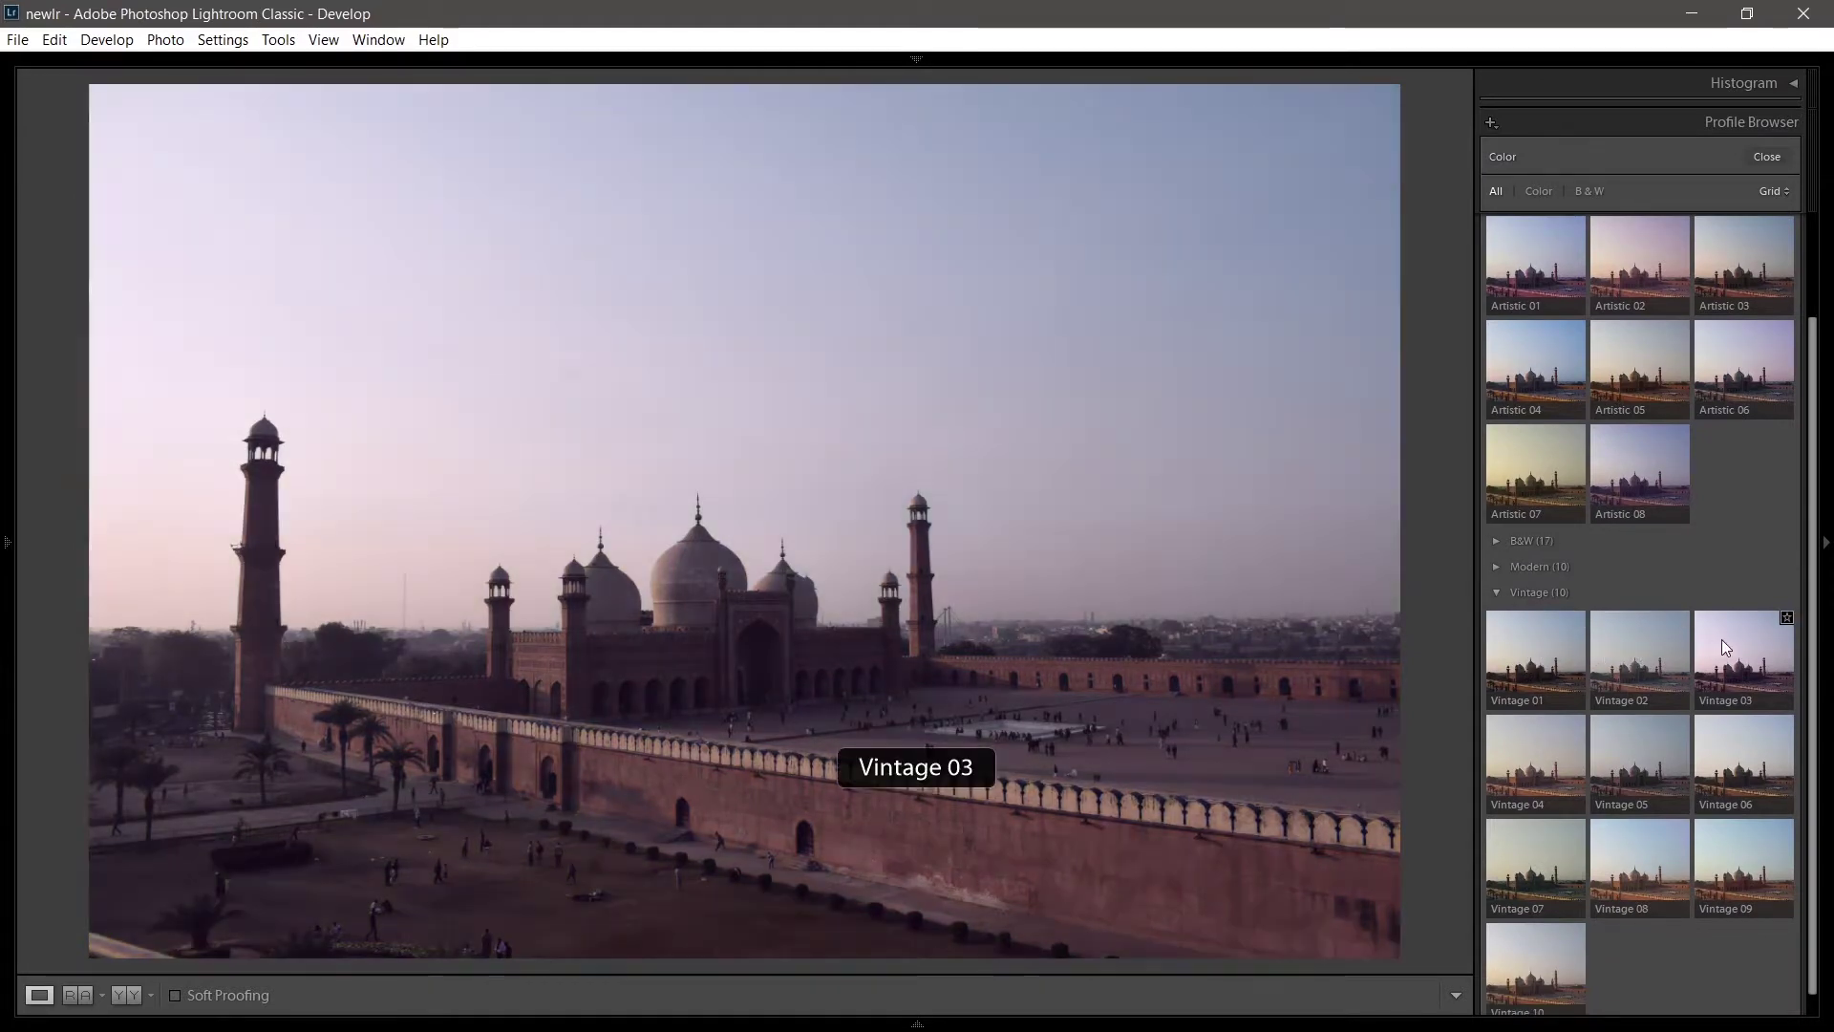
Close the Profile Browser and return to the Basic panel's adjustments
{"action": "scroll", "coordinate": [1721, 639], "scroll_direction": "up", "scroll_amount": 3}
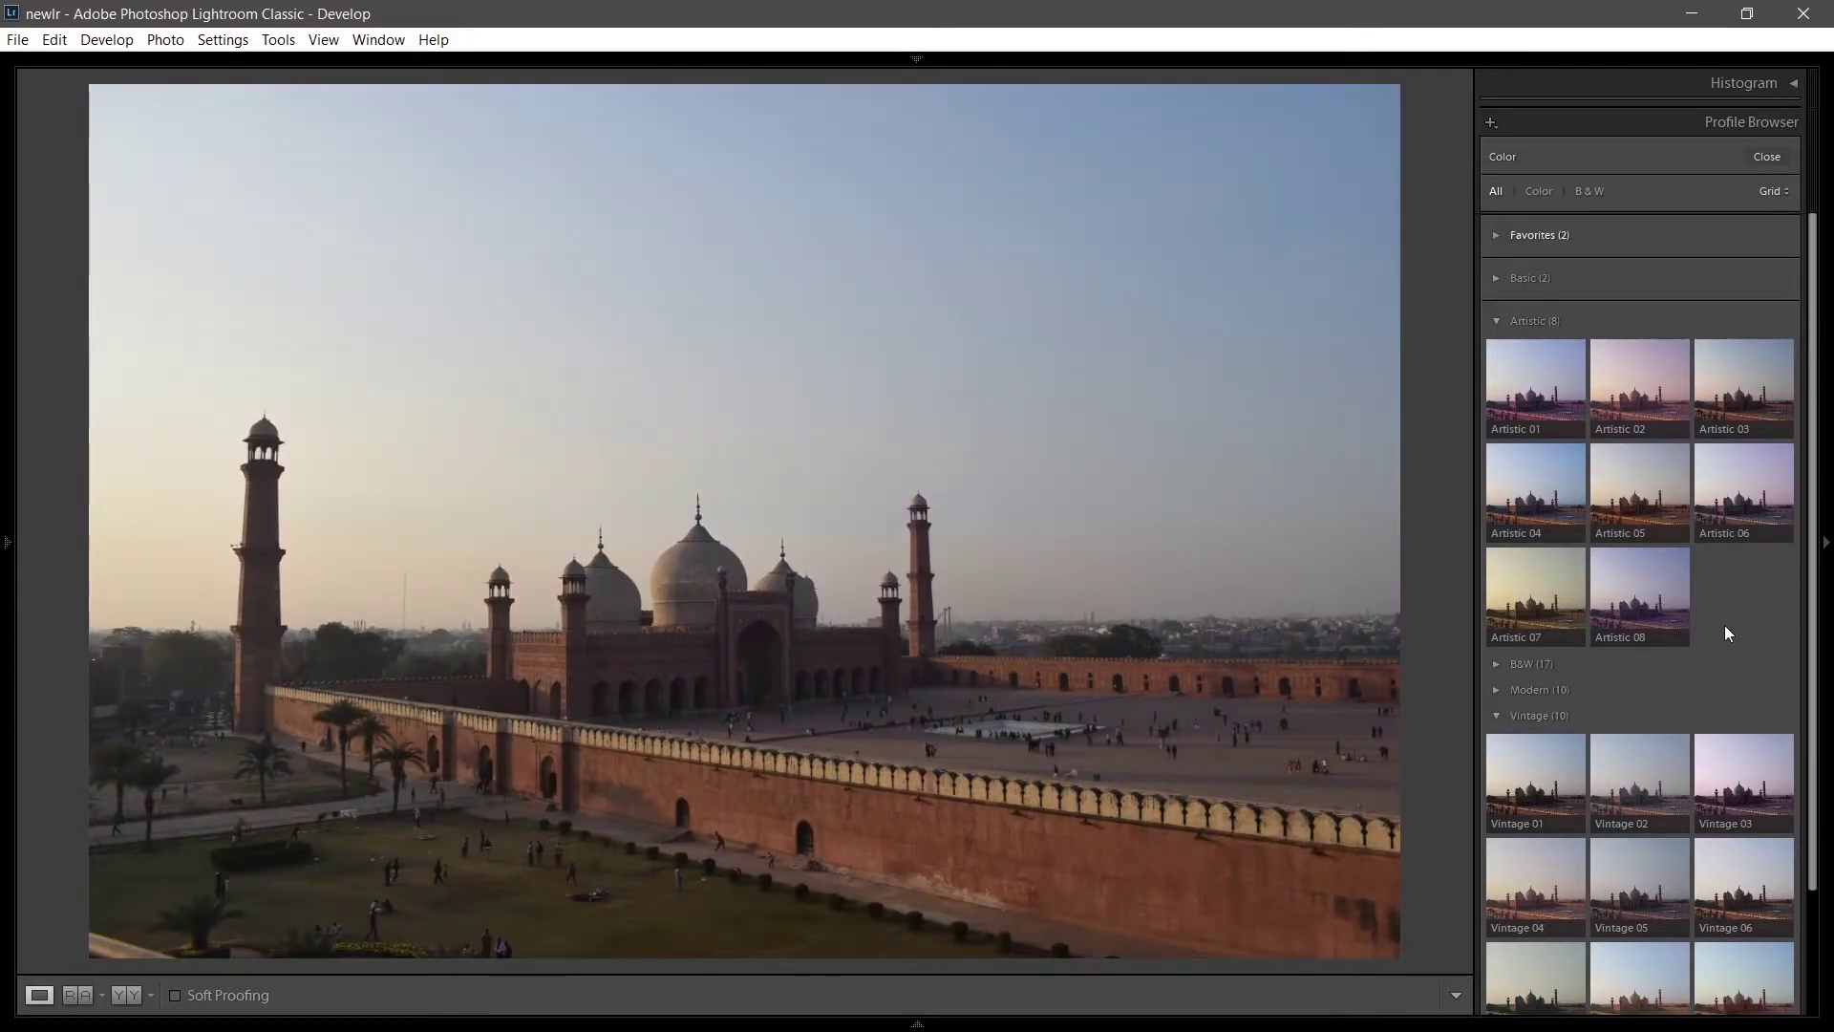
{"action": "left_click", "coordinate": [1768, 159]}
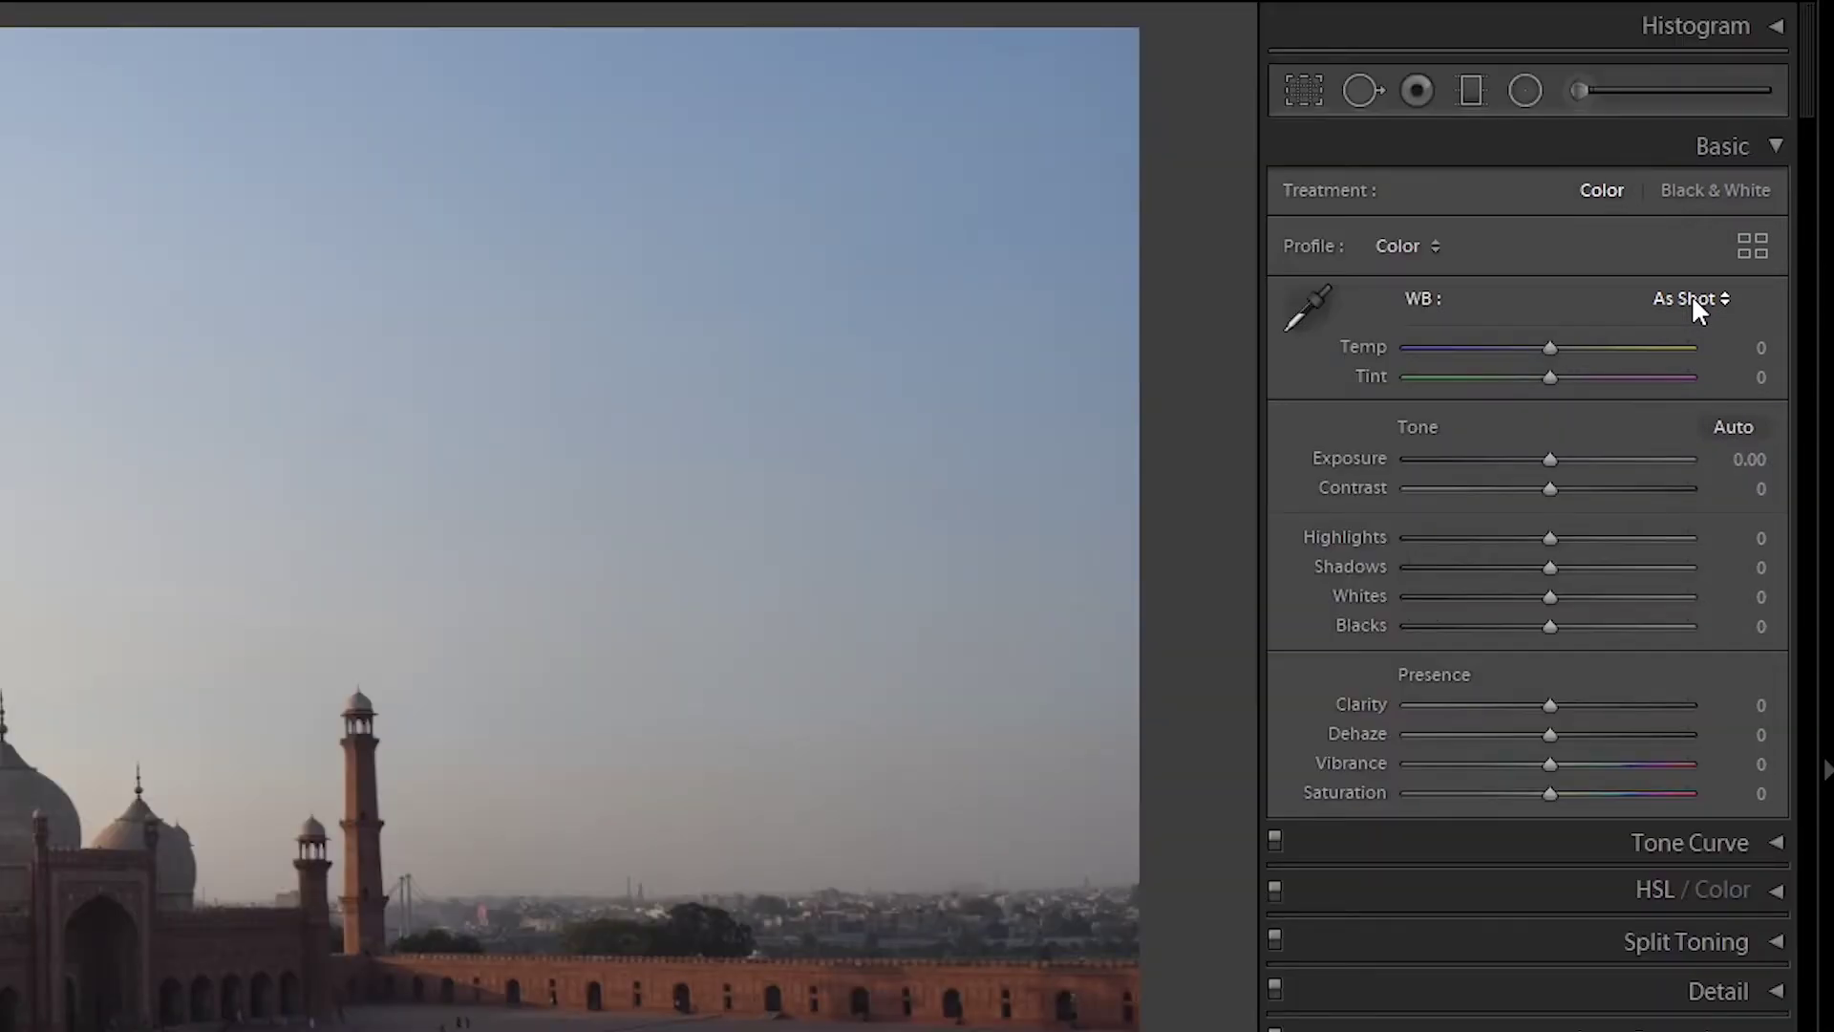
Try the Auto white balance preset on the photo, then set the white balance back to As Shot
{"action": "left_click", "coordinate": [1694, 300]}
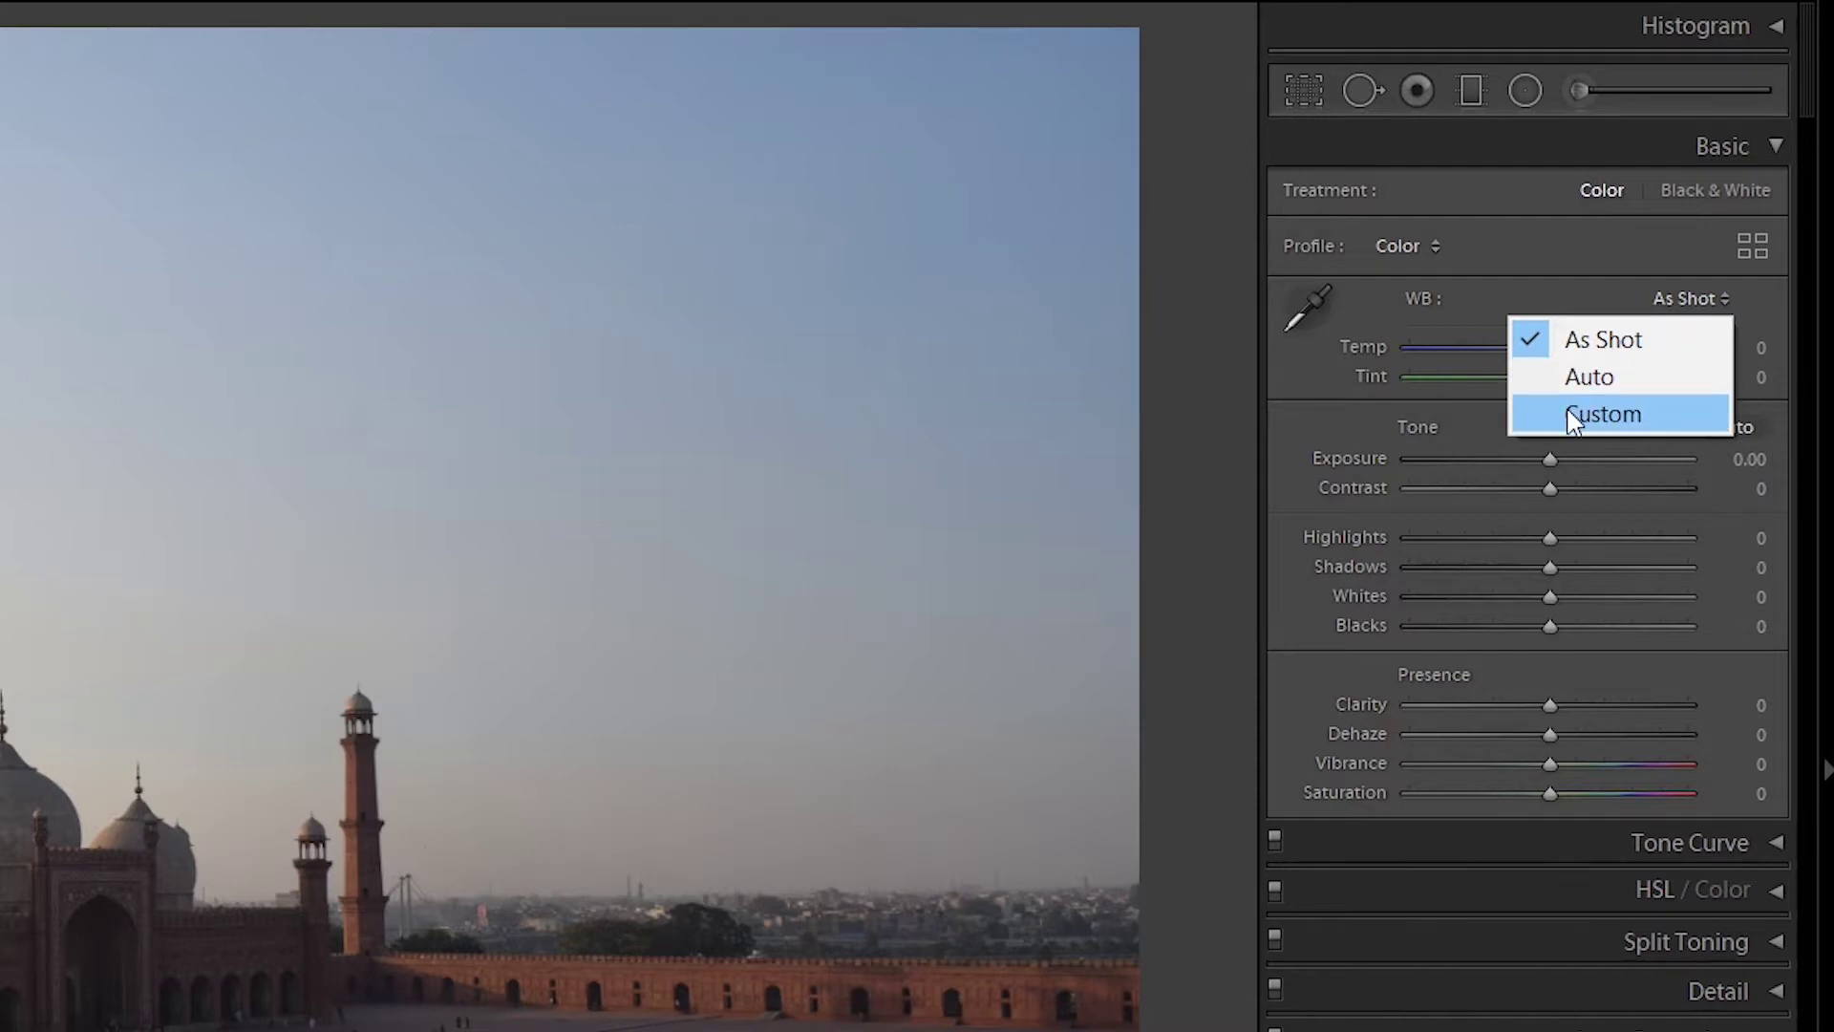
{"action": "left_click", "coordinate": [1574, 378]}
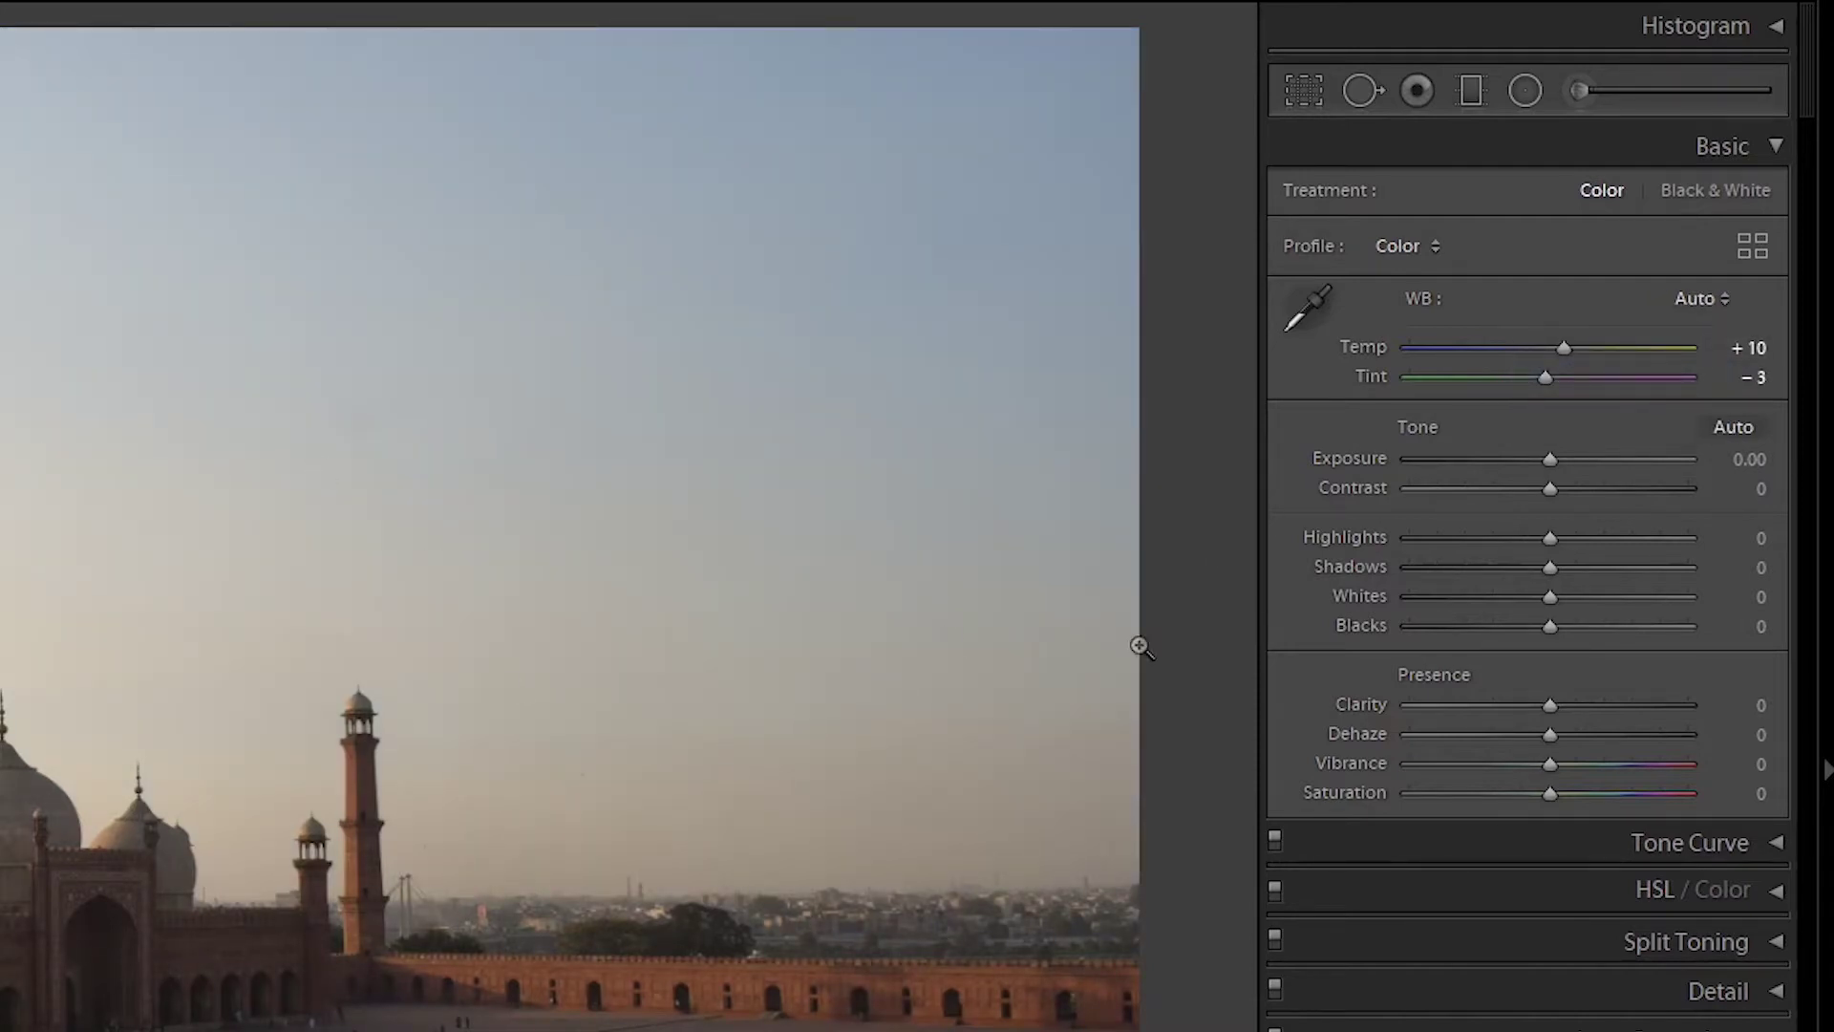
{"action": "left_click", "coordinate": [1705, 302]}
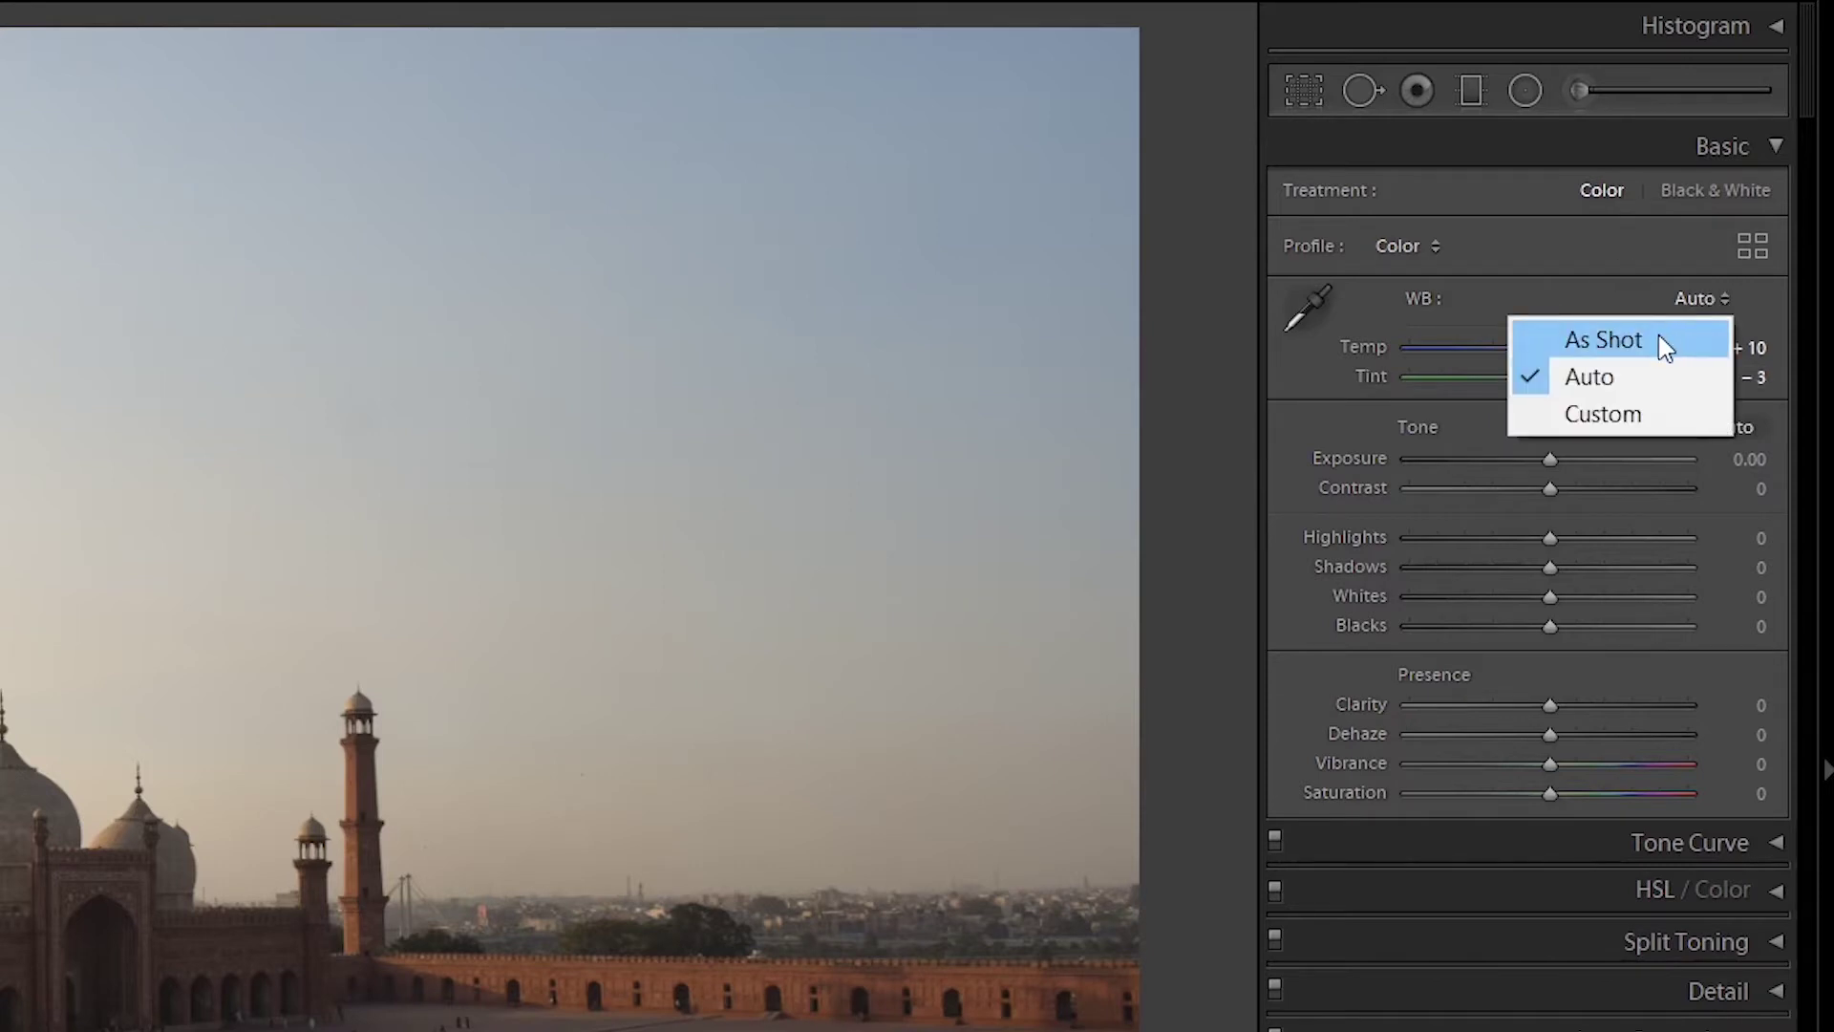
{"action": "left_click", "coordinate": [1659, 335]}
{"action": "left_click", "coordinate": [1685, 301]}
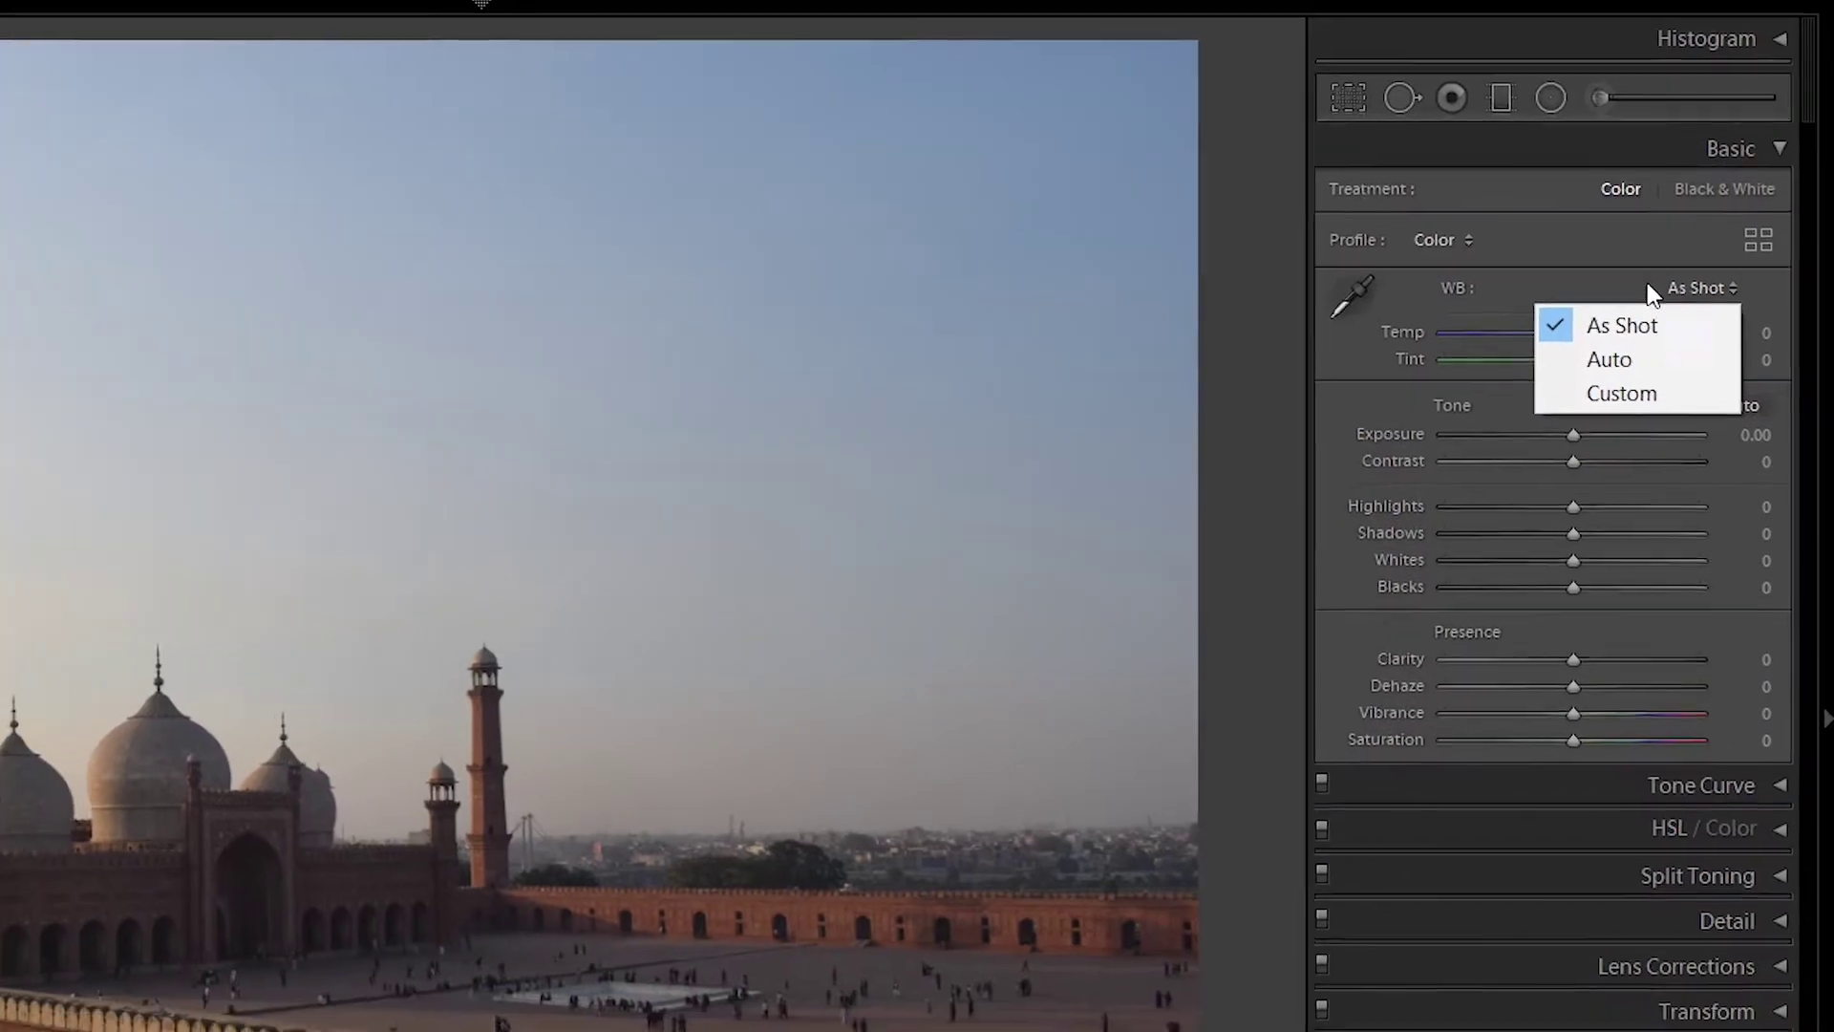
{"action": "left_click", "coordinate": [1635, 315]}
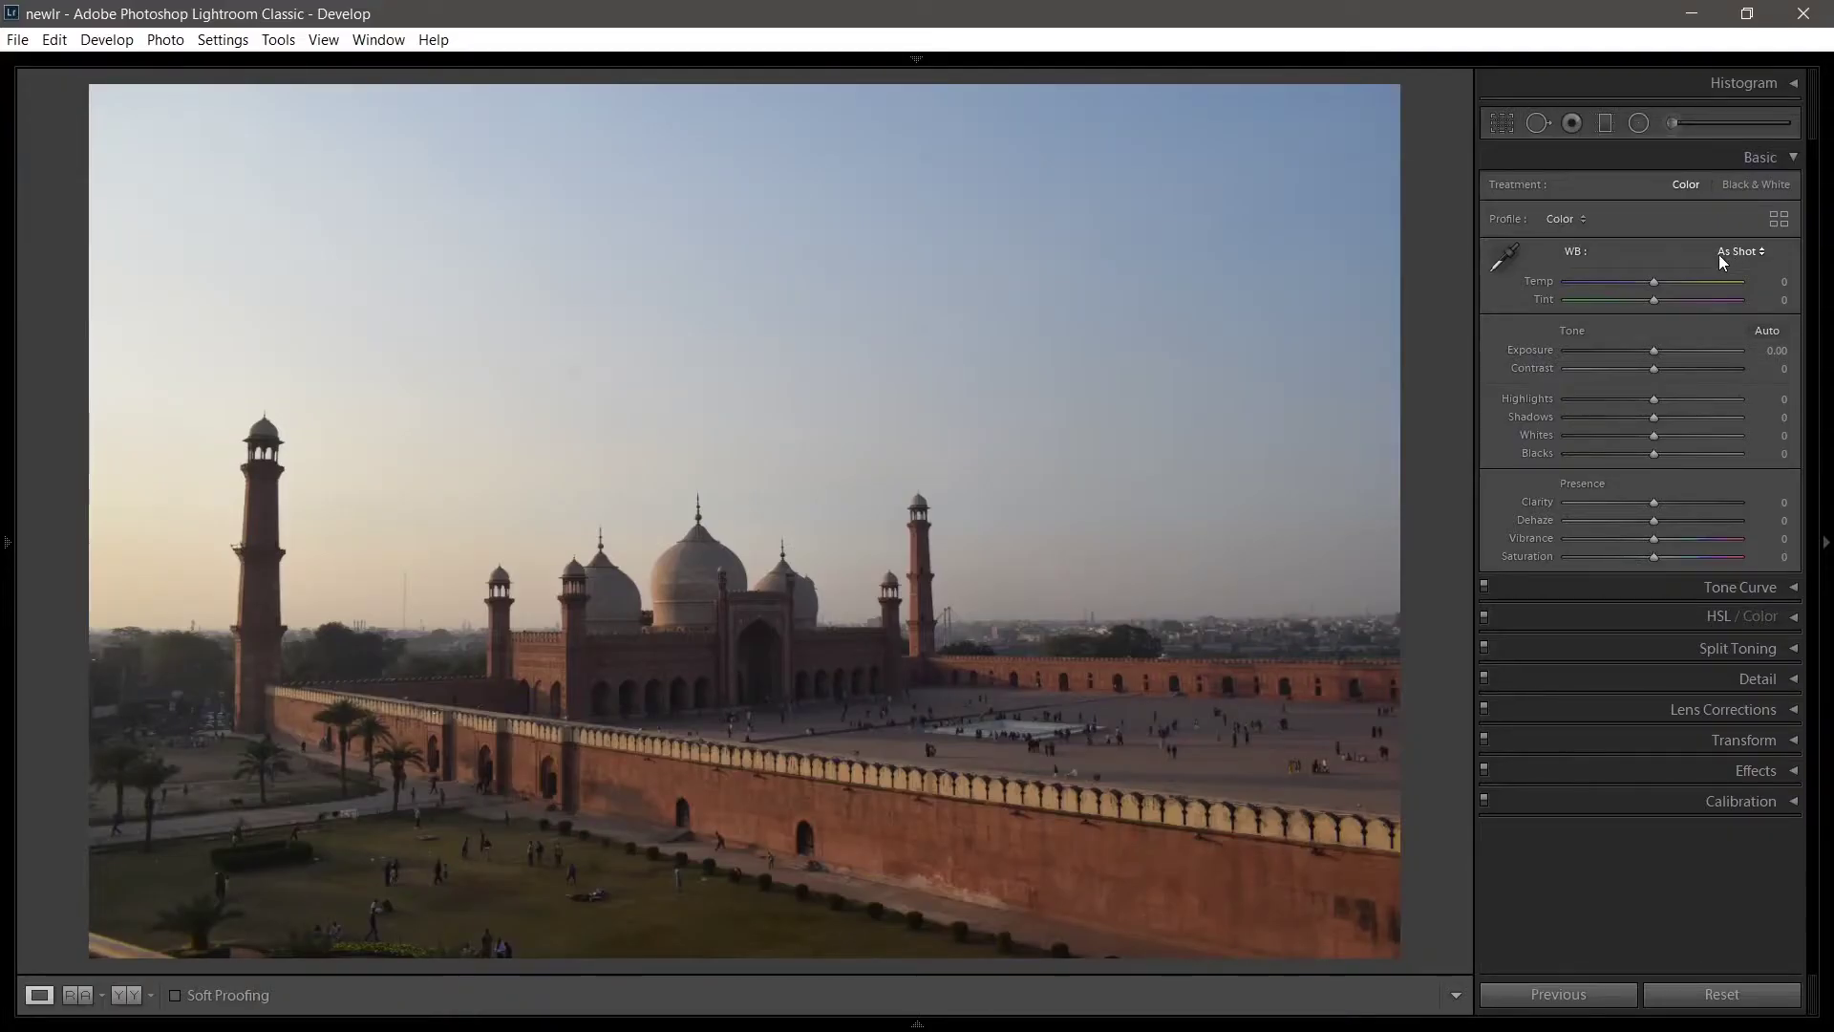
Try cooler and warmer Temp values such as −16, +56 and +33, then reset Temp to 0
{"action": "left_click_drag", "start_coordinate": [1653, 283], "coordinate": [1651, 281]}
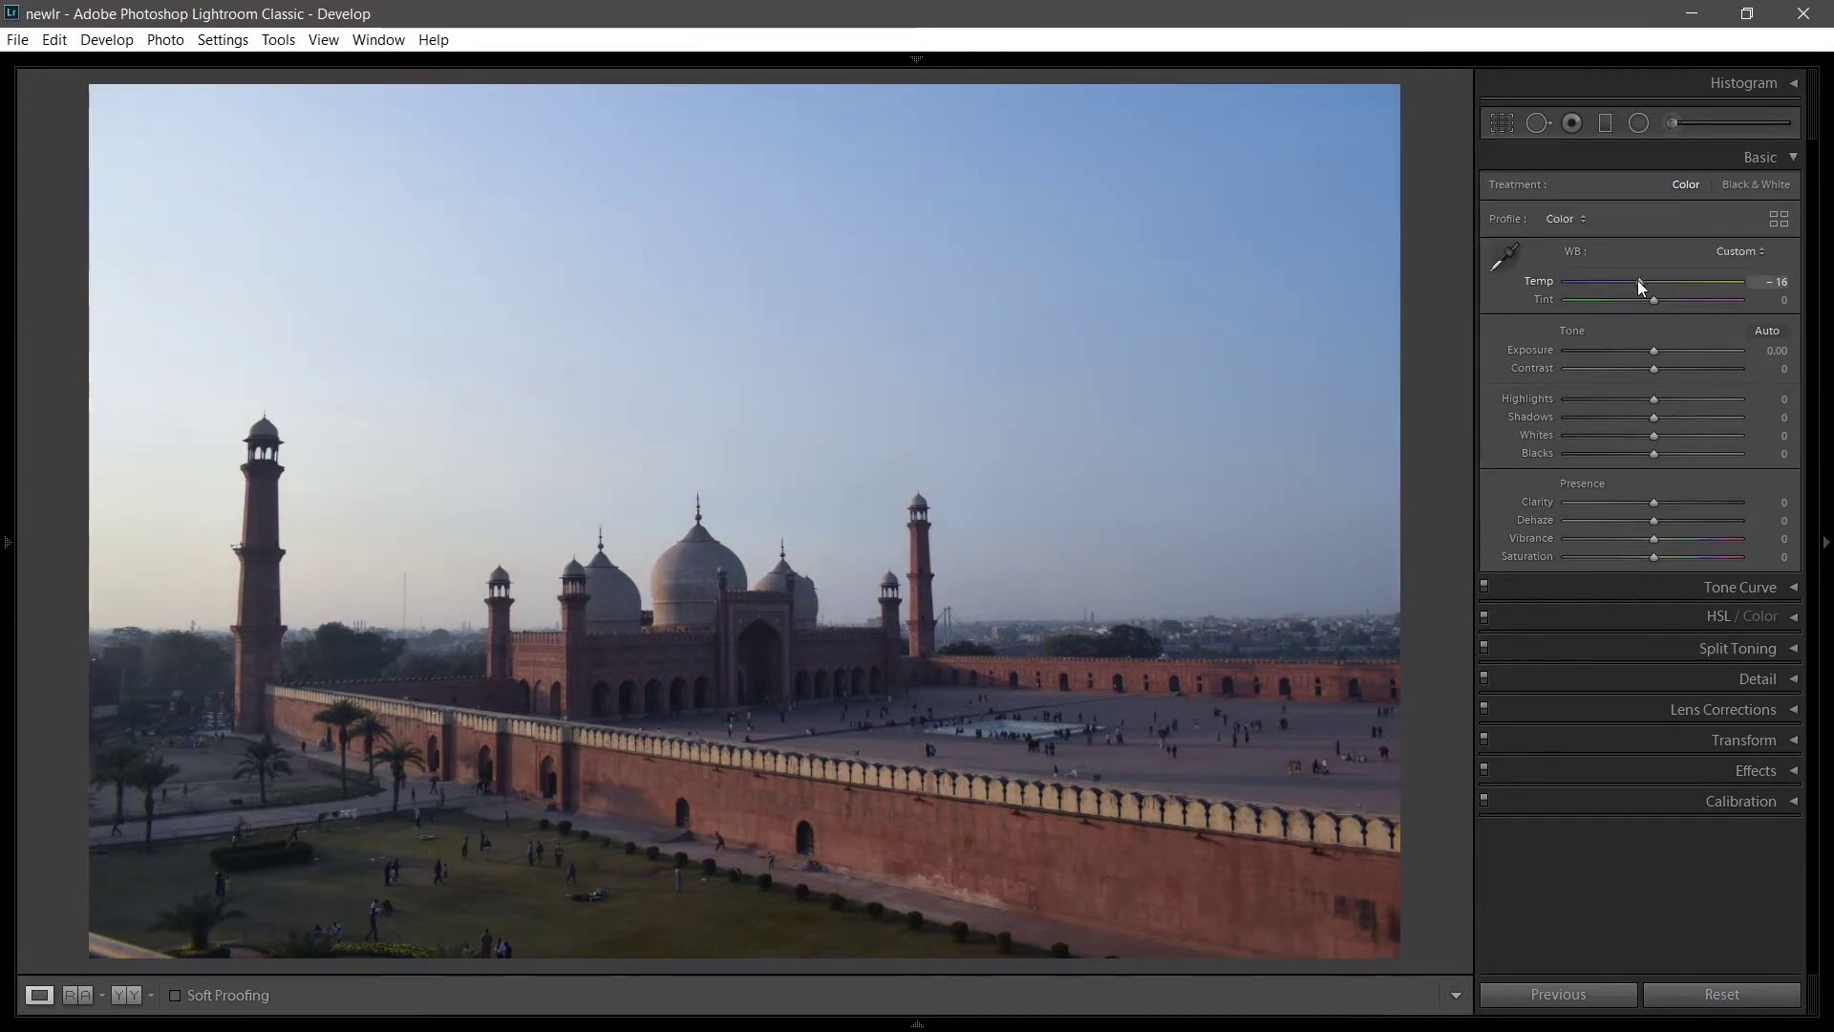
{"action": "left_click_drag", "start_coordinate": [1632, 281], "coordinate": [1698, 279]}
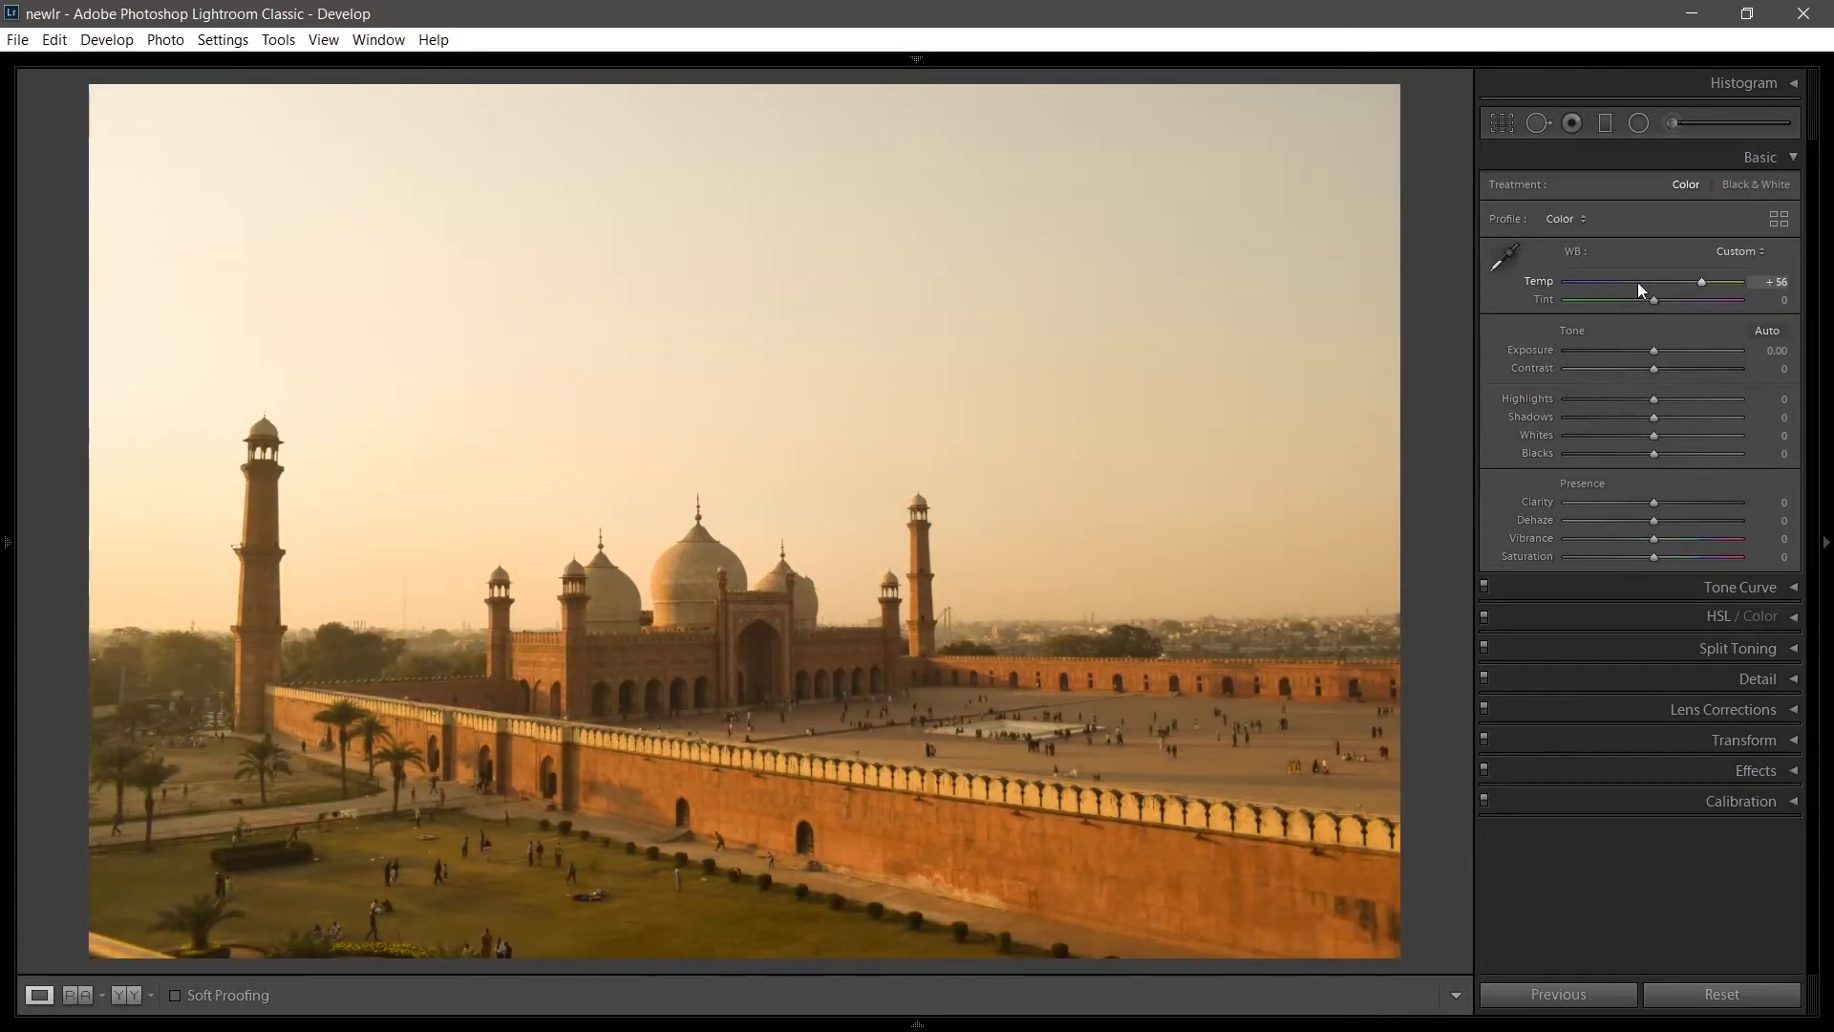
{"action": "mouse_move", "coordinate": [1689, 279]}
{"action": "left_mouse_down"}
{"action": "mouse_move", "coordinate": [1643, 283]}
{"action": "mouse_move", "coordinate": [1682, 279]}
{"action": "left_mouse_up"}
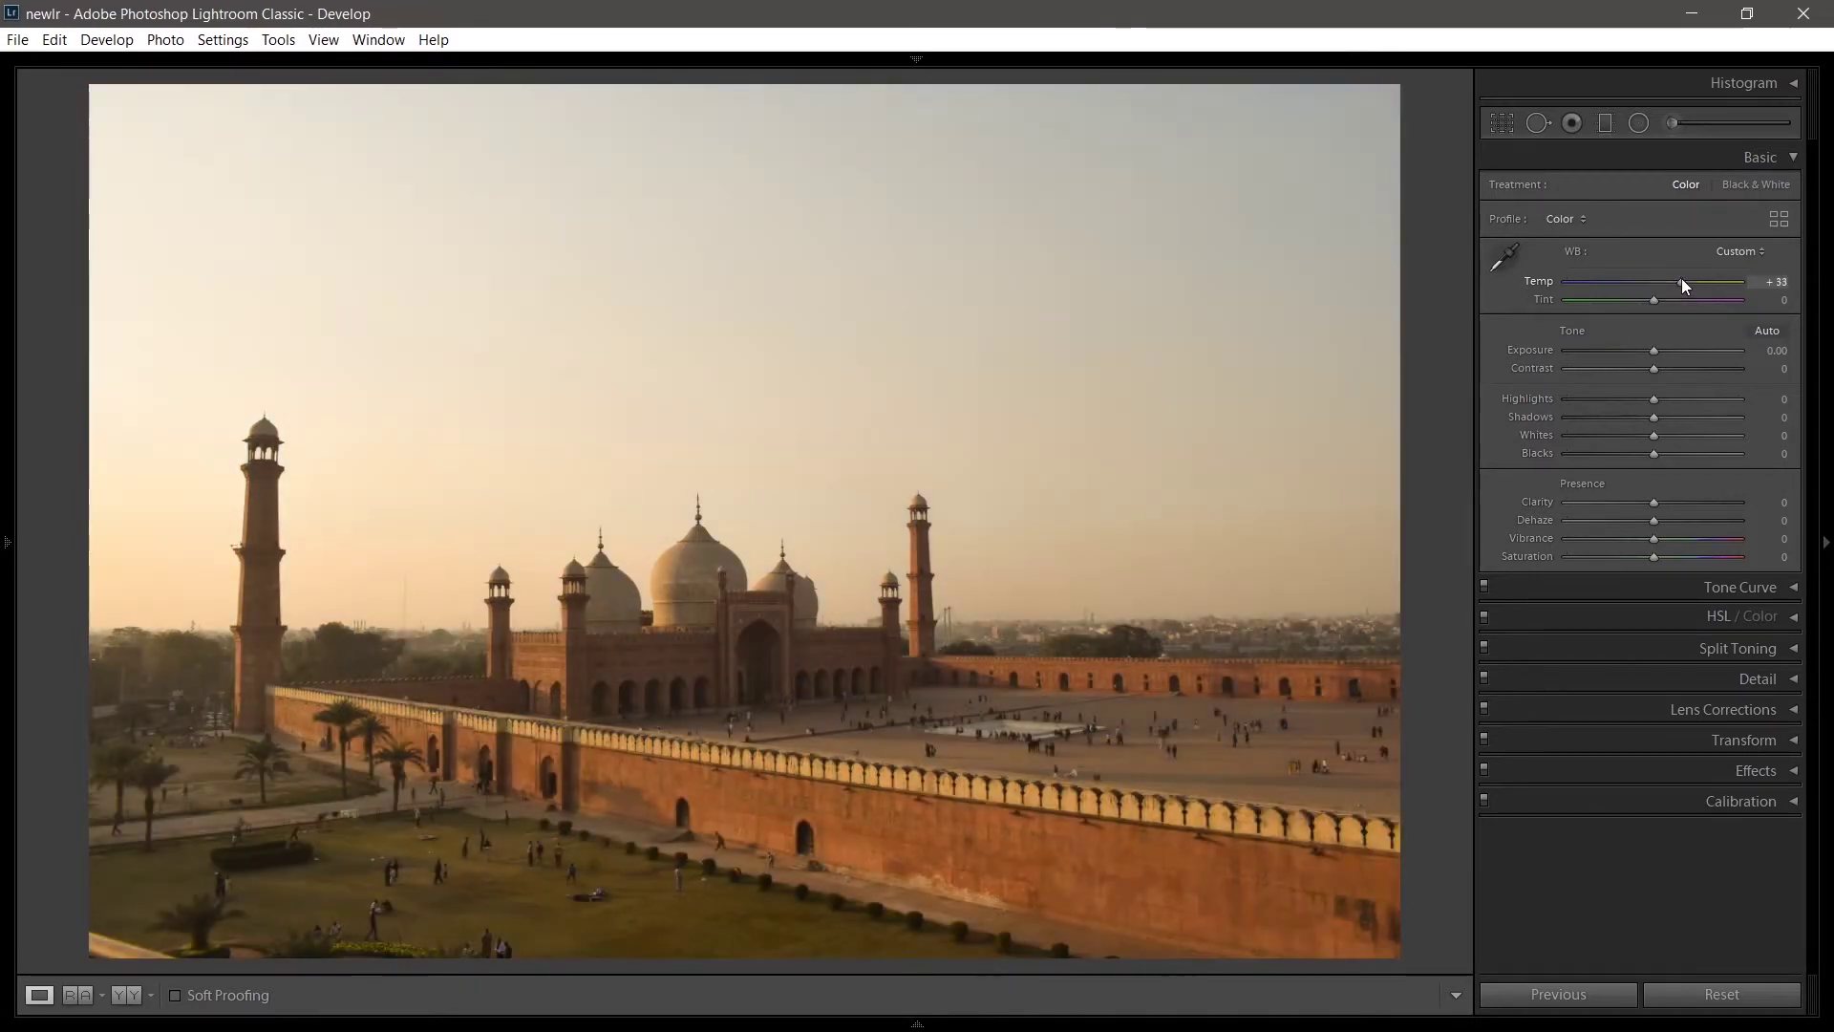
{"action": "double_click", "coordinate": [1540, 281]}
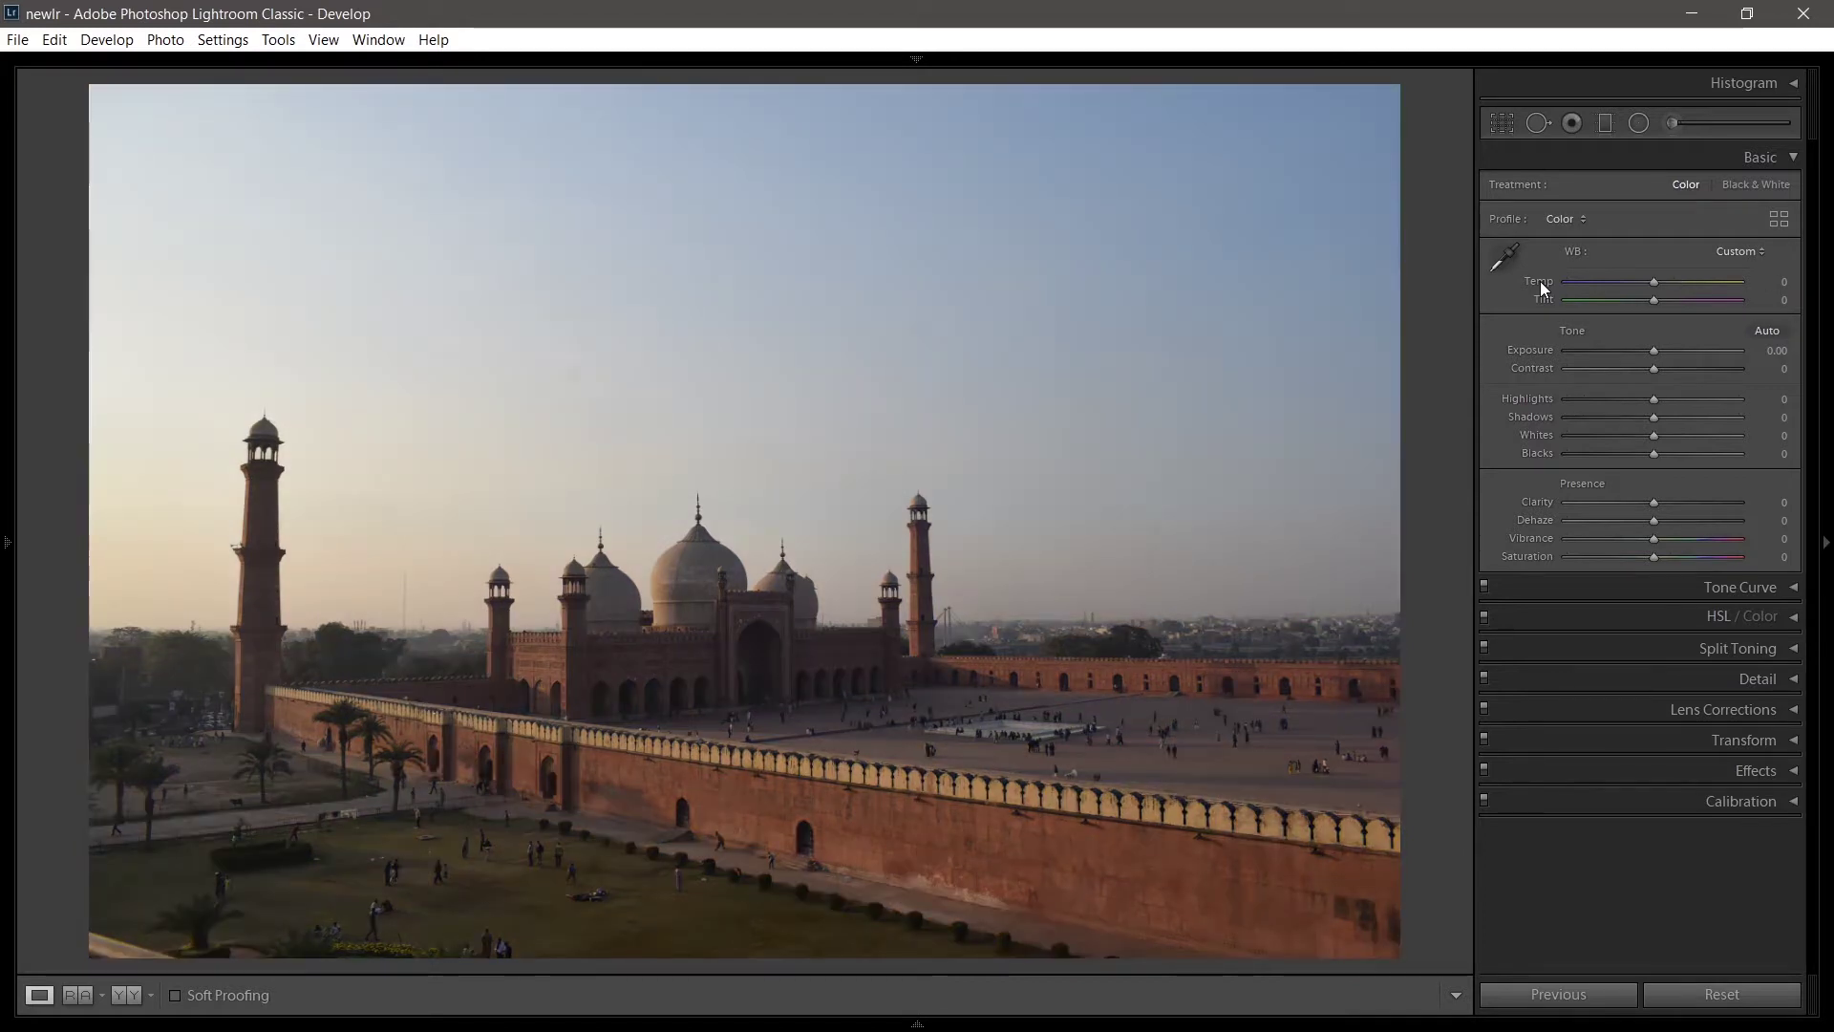
Try shifting both Temp and Tint, including Temp +16 with Tint −28, then reset both to 0
{"action": "left_click", "coordinate": [1653, 281]}
{"action": "left_click_drag", "start_coordinate": [1653, 280], "coordinate": [1651, 283]}
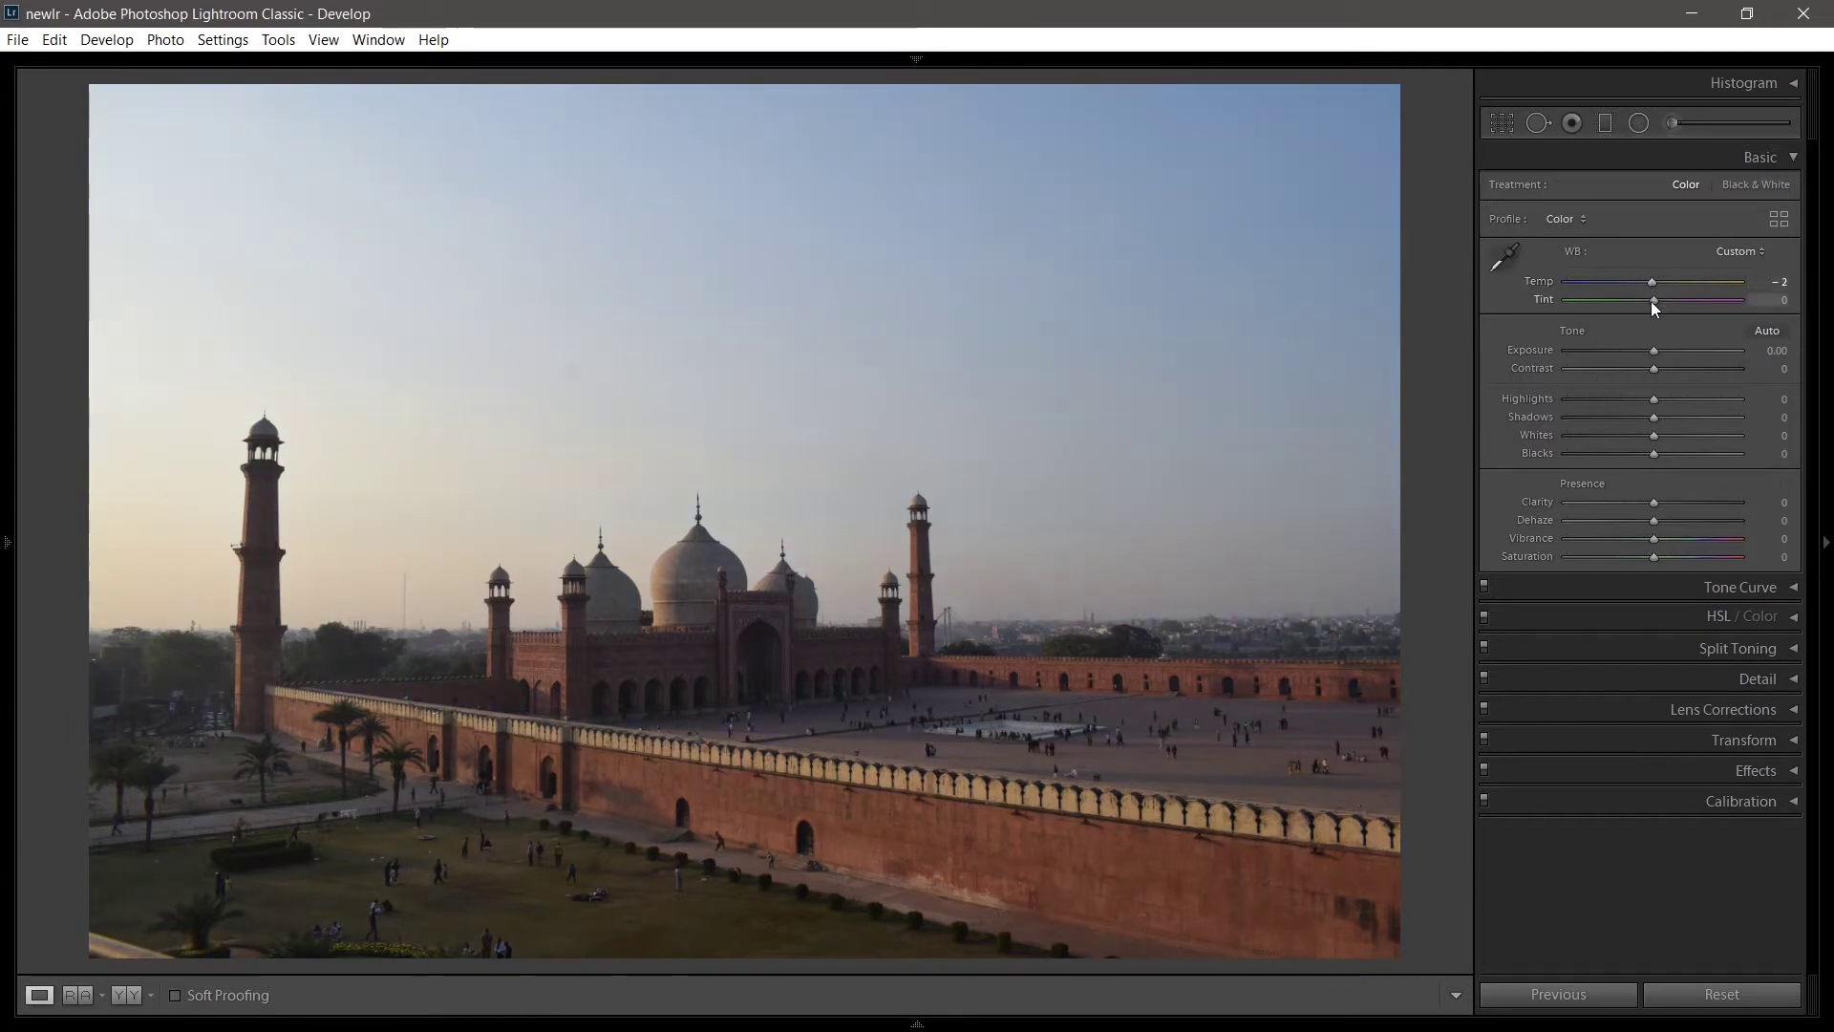
{"action": "left_click", "coordinate": [1653, 301]}
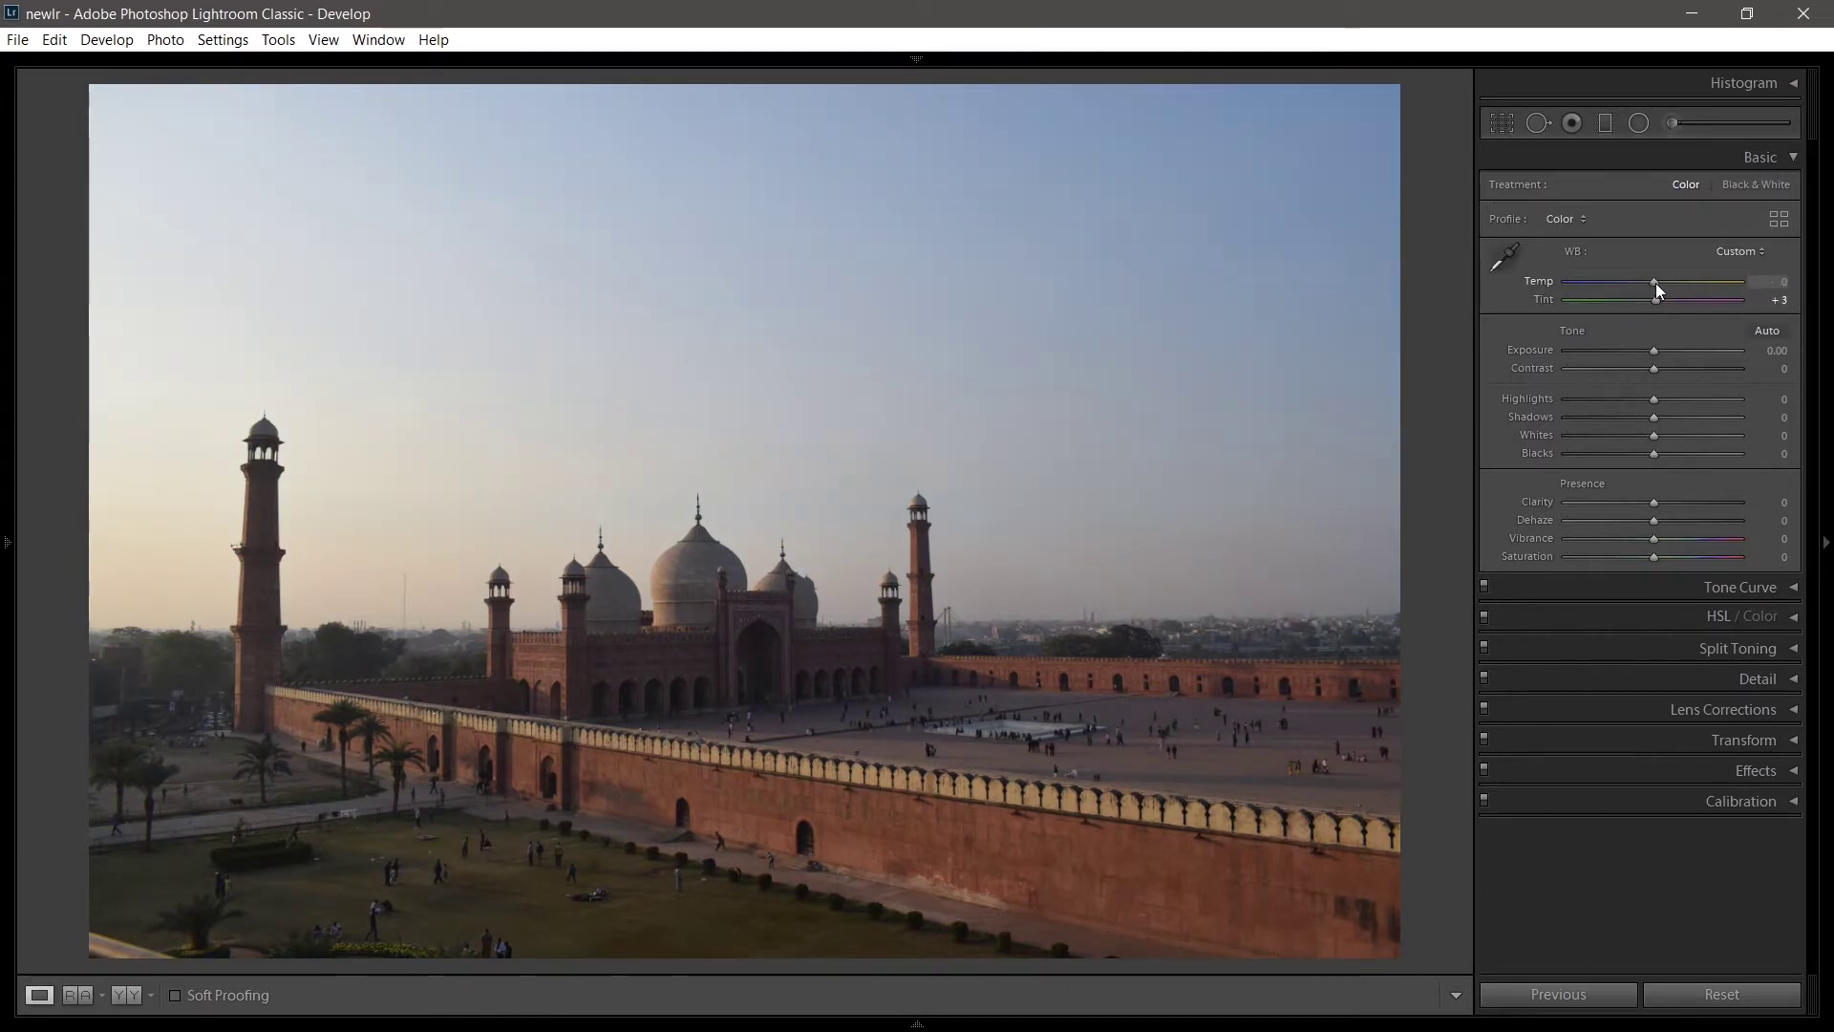
{"action": "left_click_drag", "start_coordinate": [1655, 283], "coordinate": [1628, 299]}
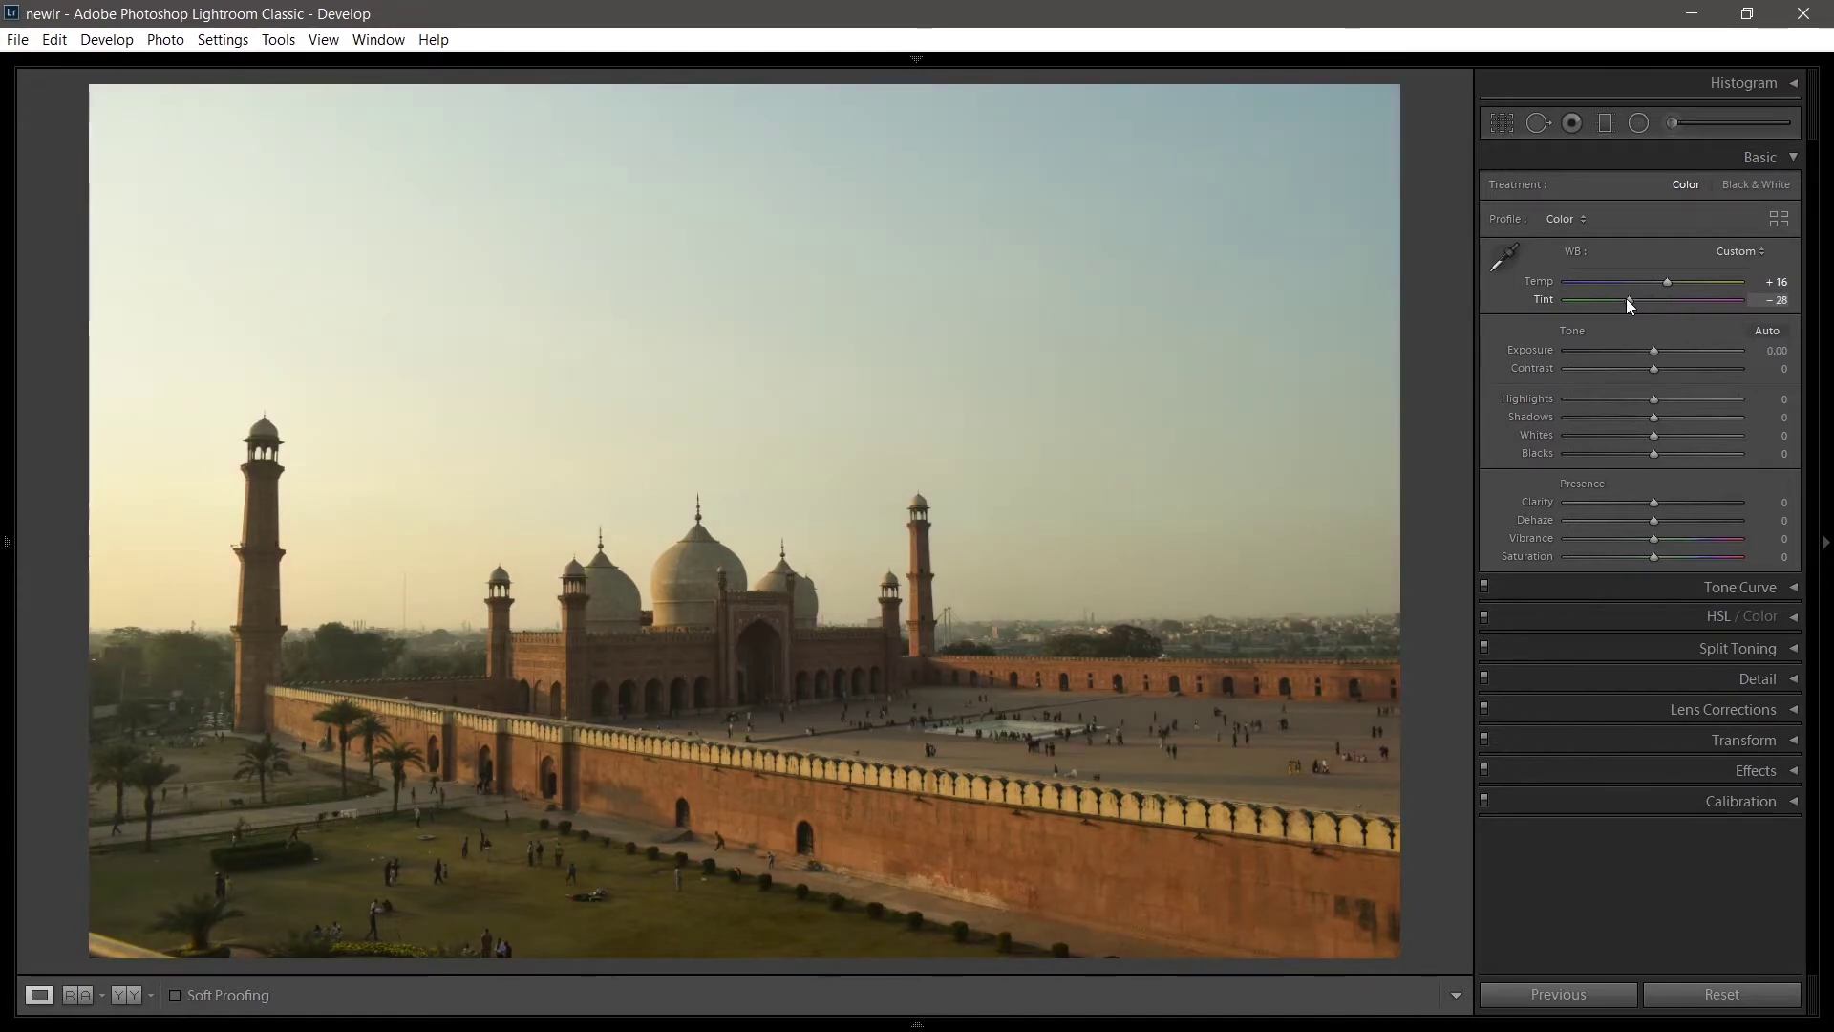
{"action": "double_click", "coordinate": [1629, 300]}
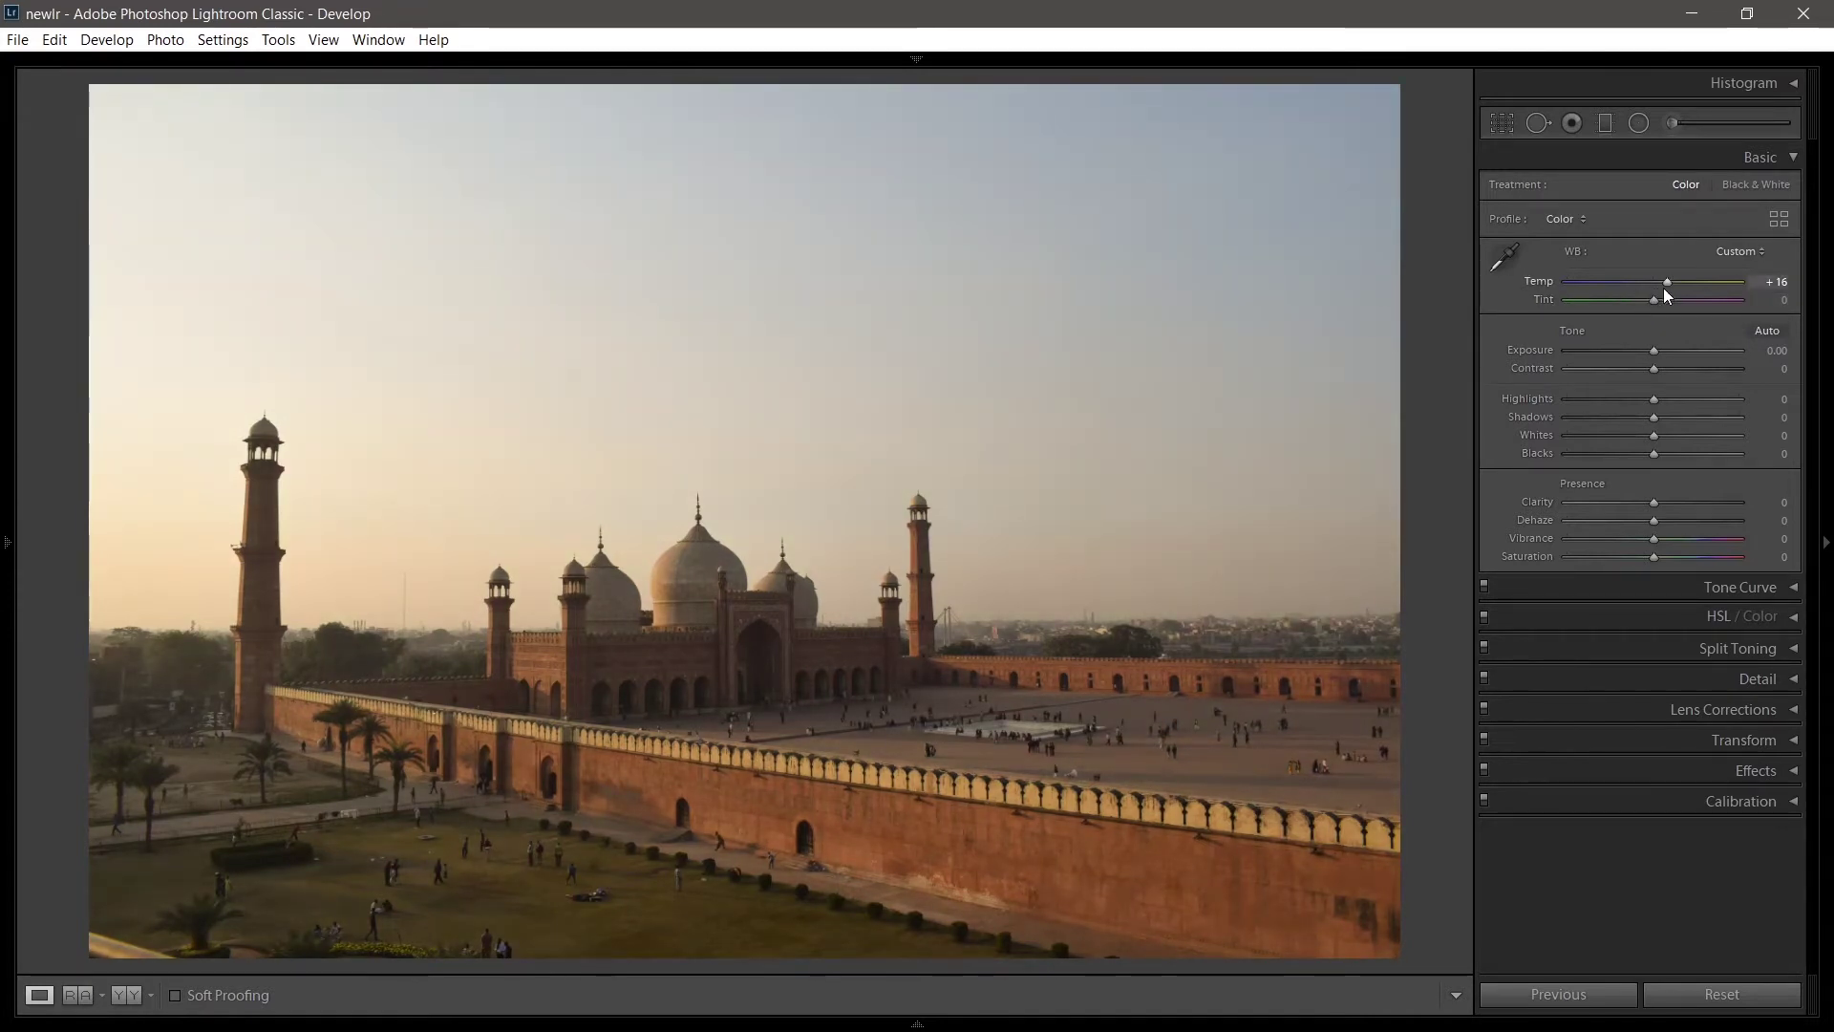
{"action": "double_click", "coordinate": [1664, 284]}
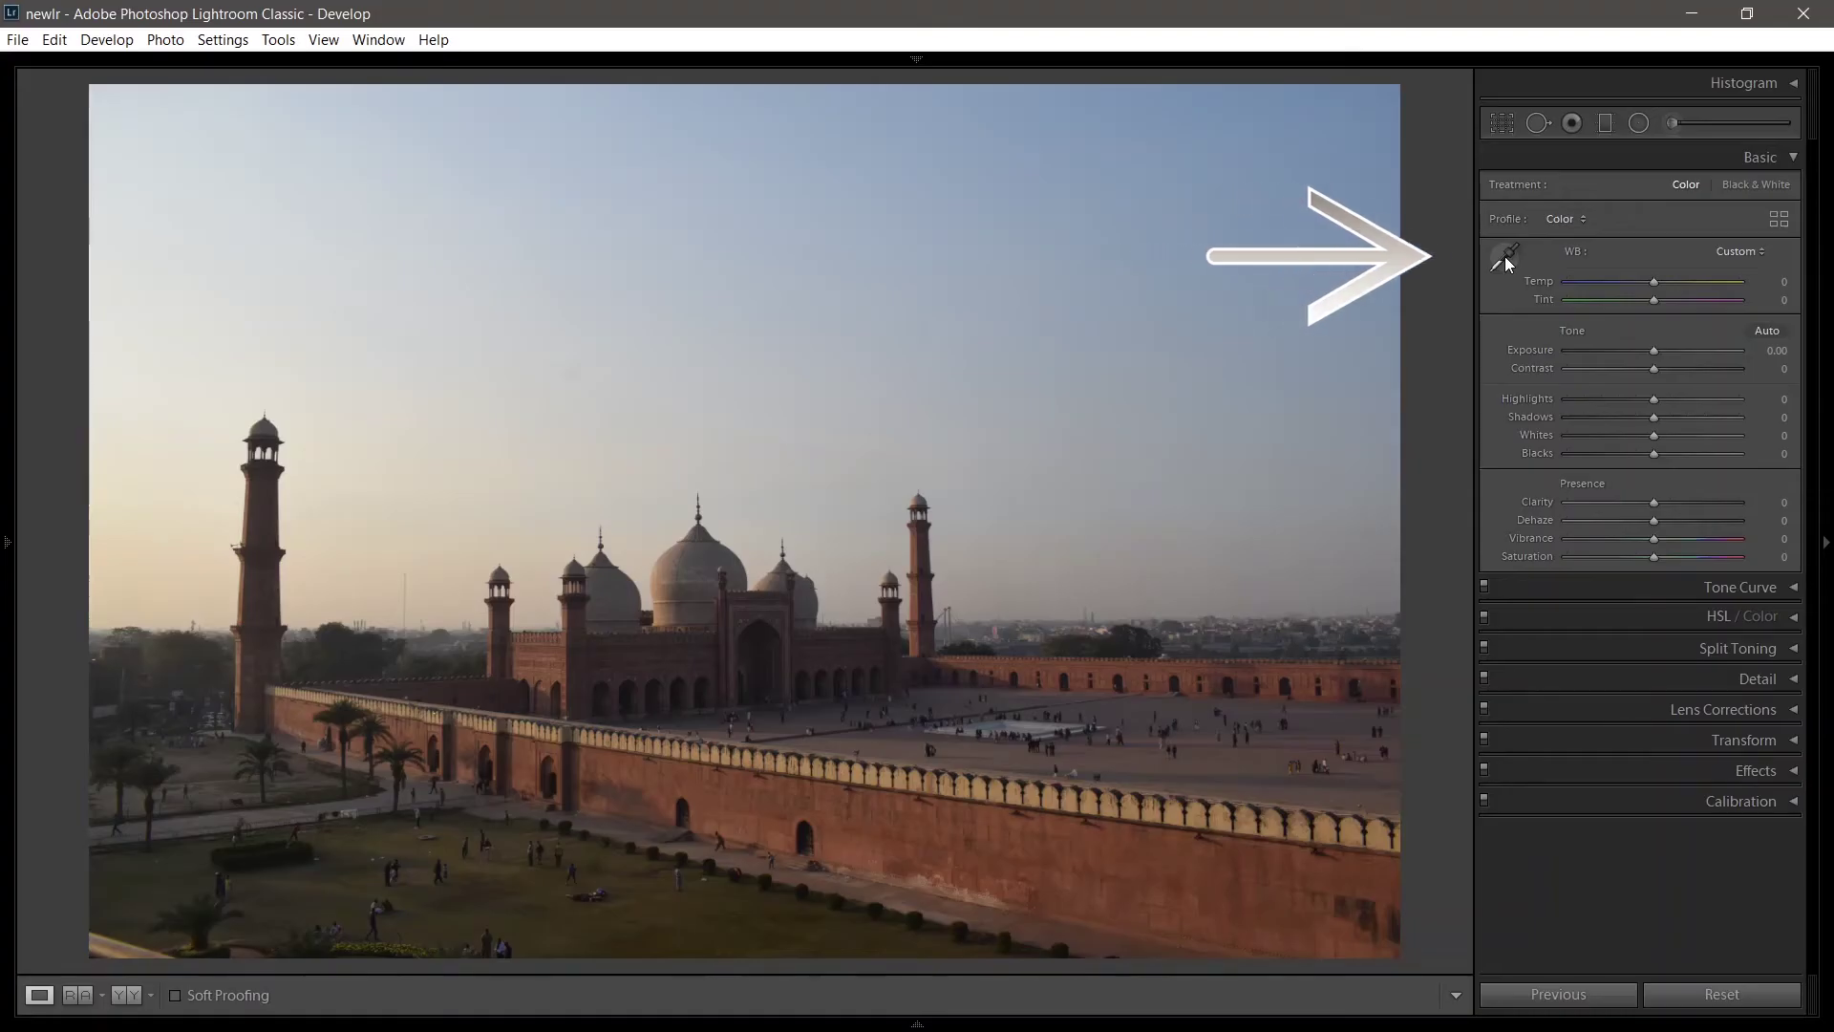
Sample a target neutral in the sky with the White Balance Selector, then reset Temp and Tint to 0
{"action": "left_click", "coordinate": [1504, 256]}
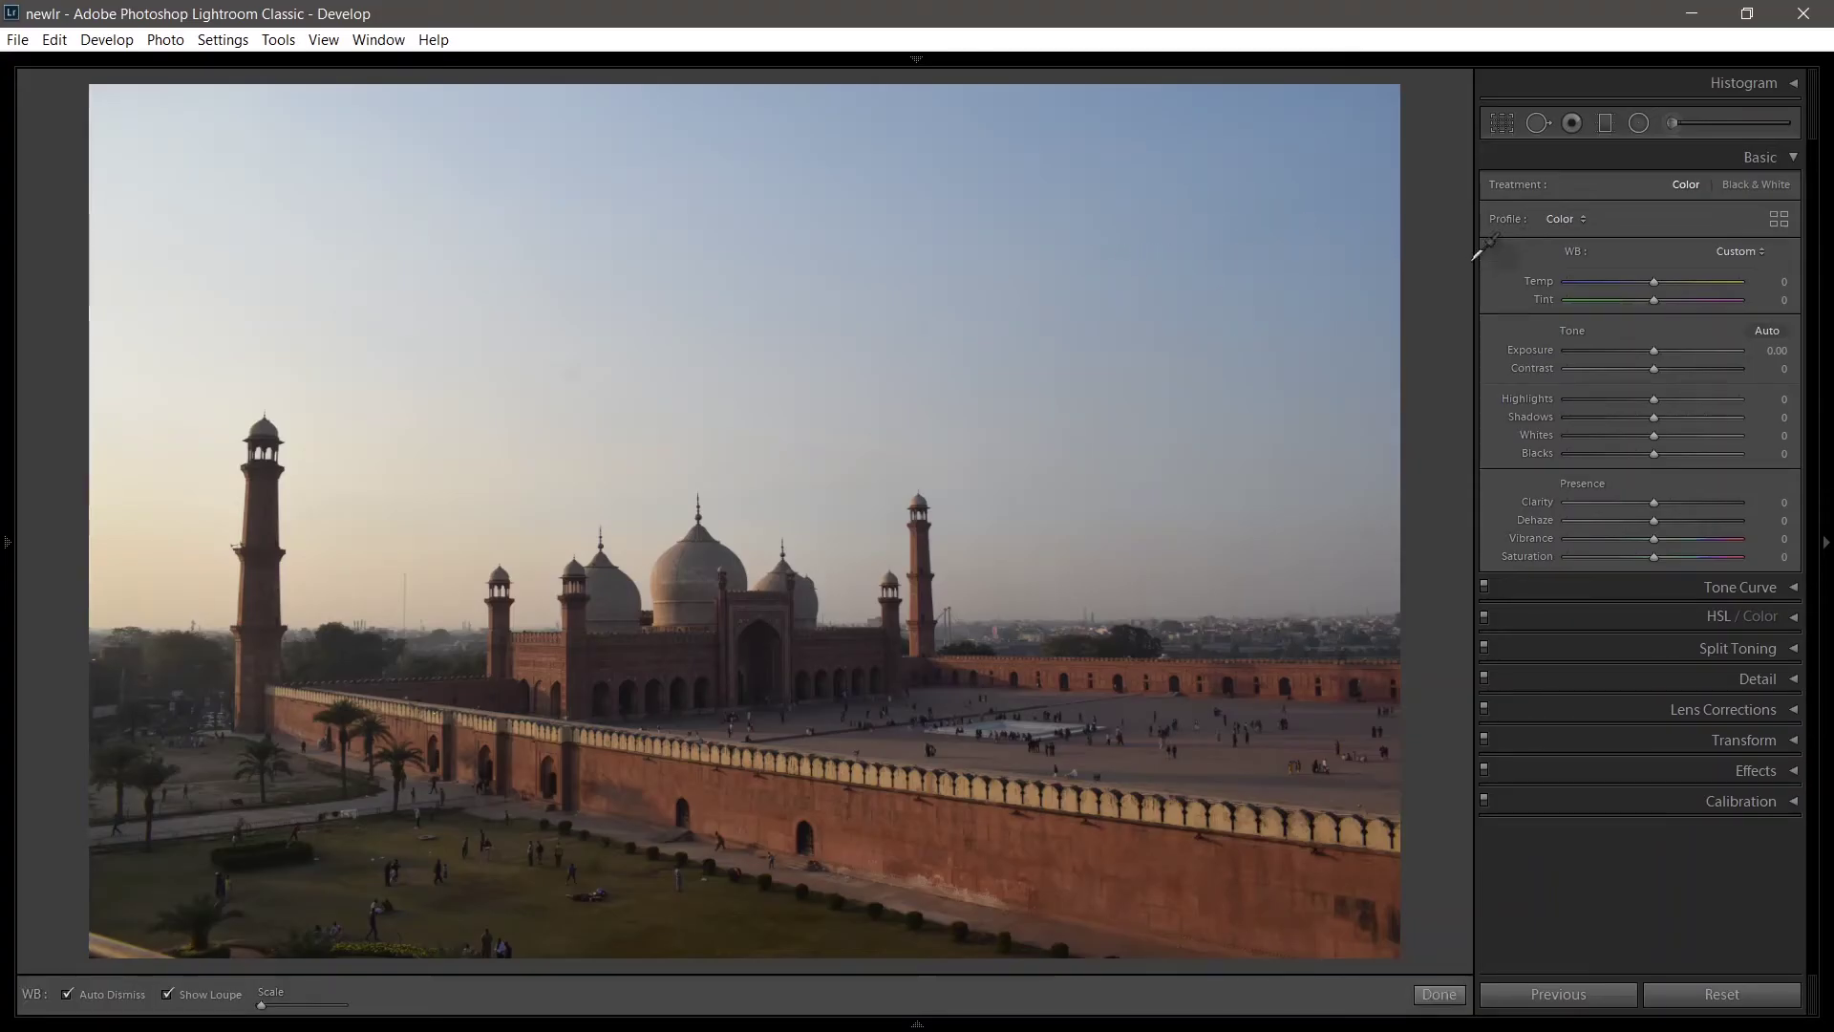
{"action": "left_click", "coordinate": [1510, 260]}
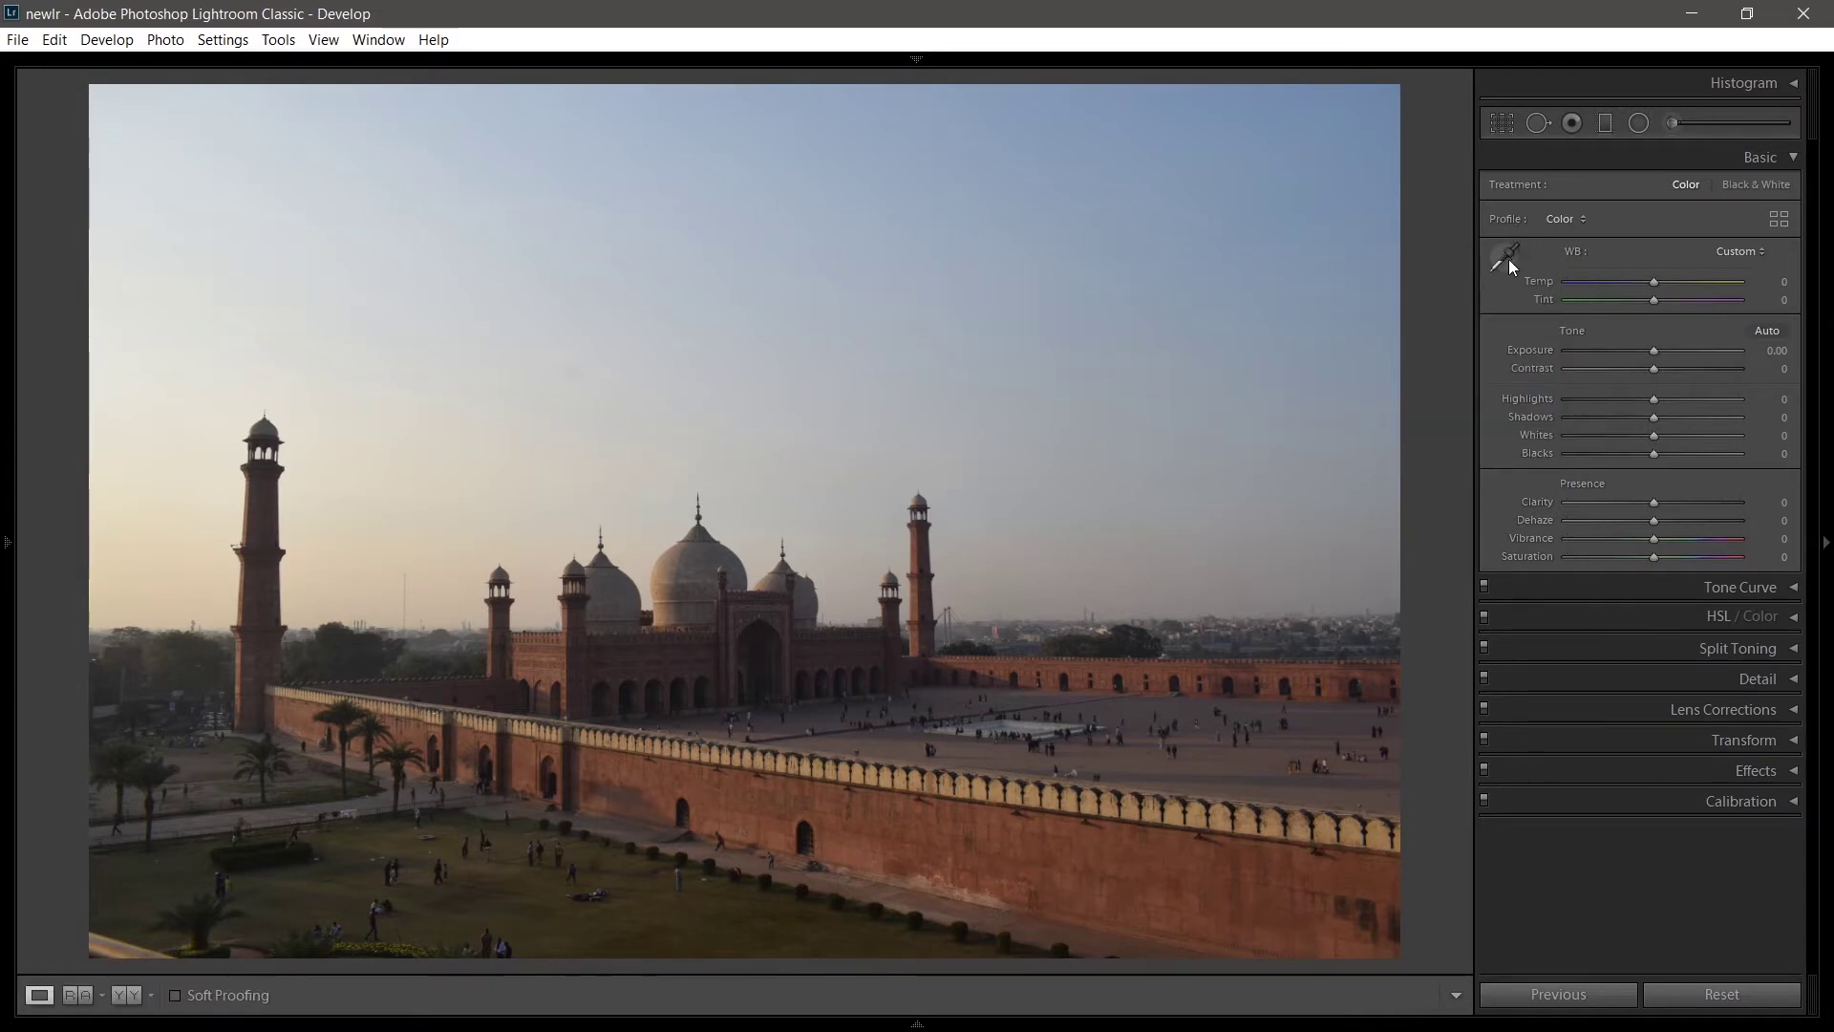
{"action": "left_click", "coordinate": [1502, 254]}
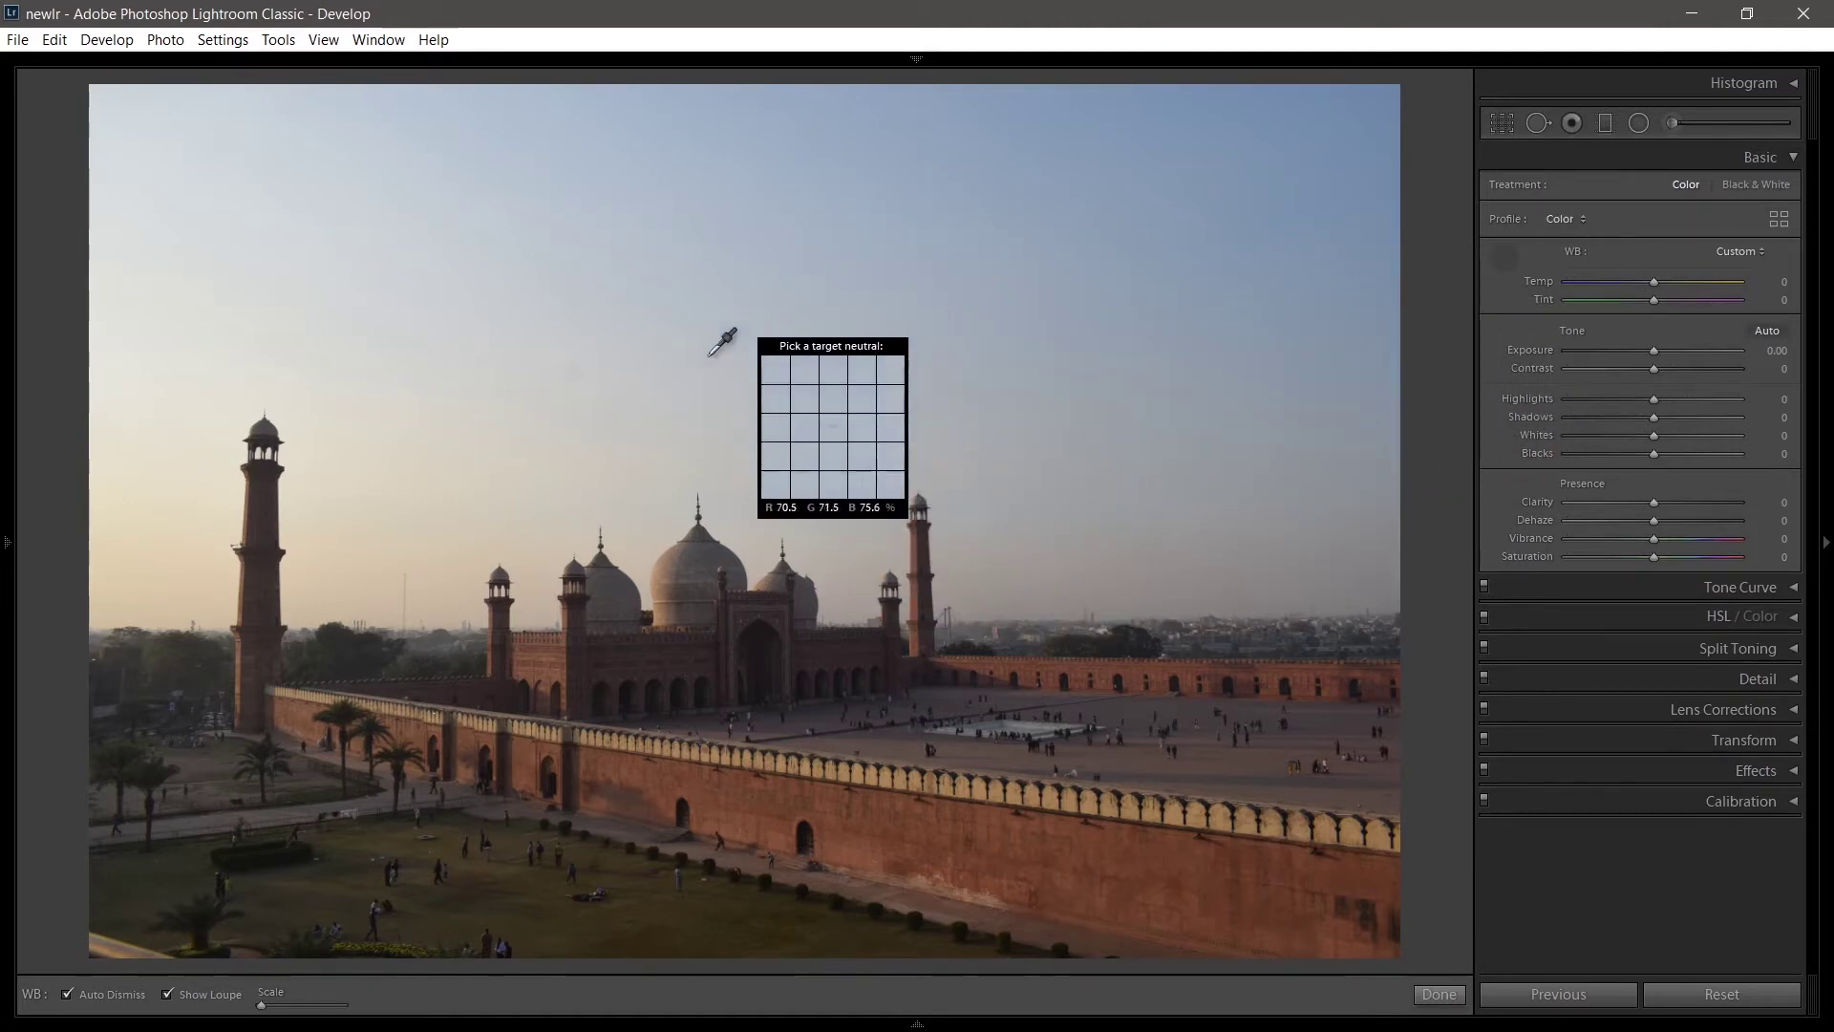
{"action": "left_click", "coordinate": [527, 505]}
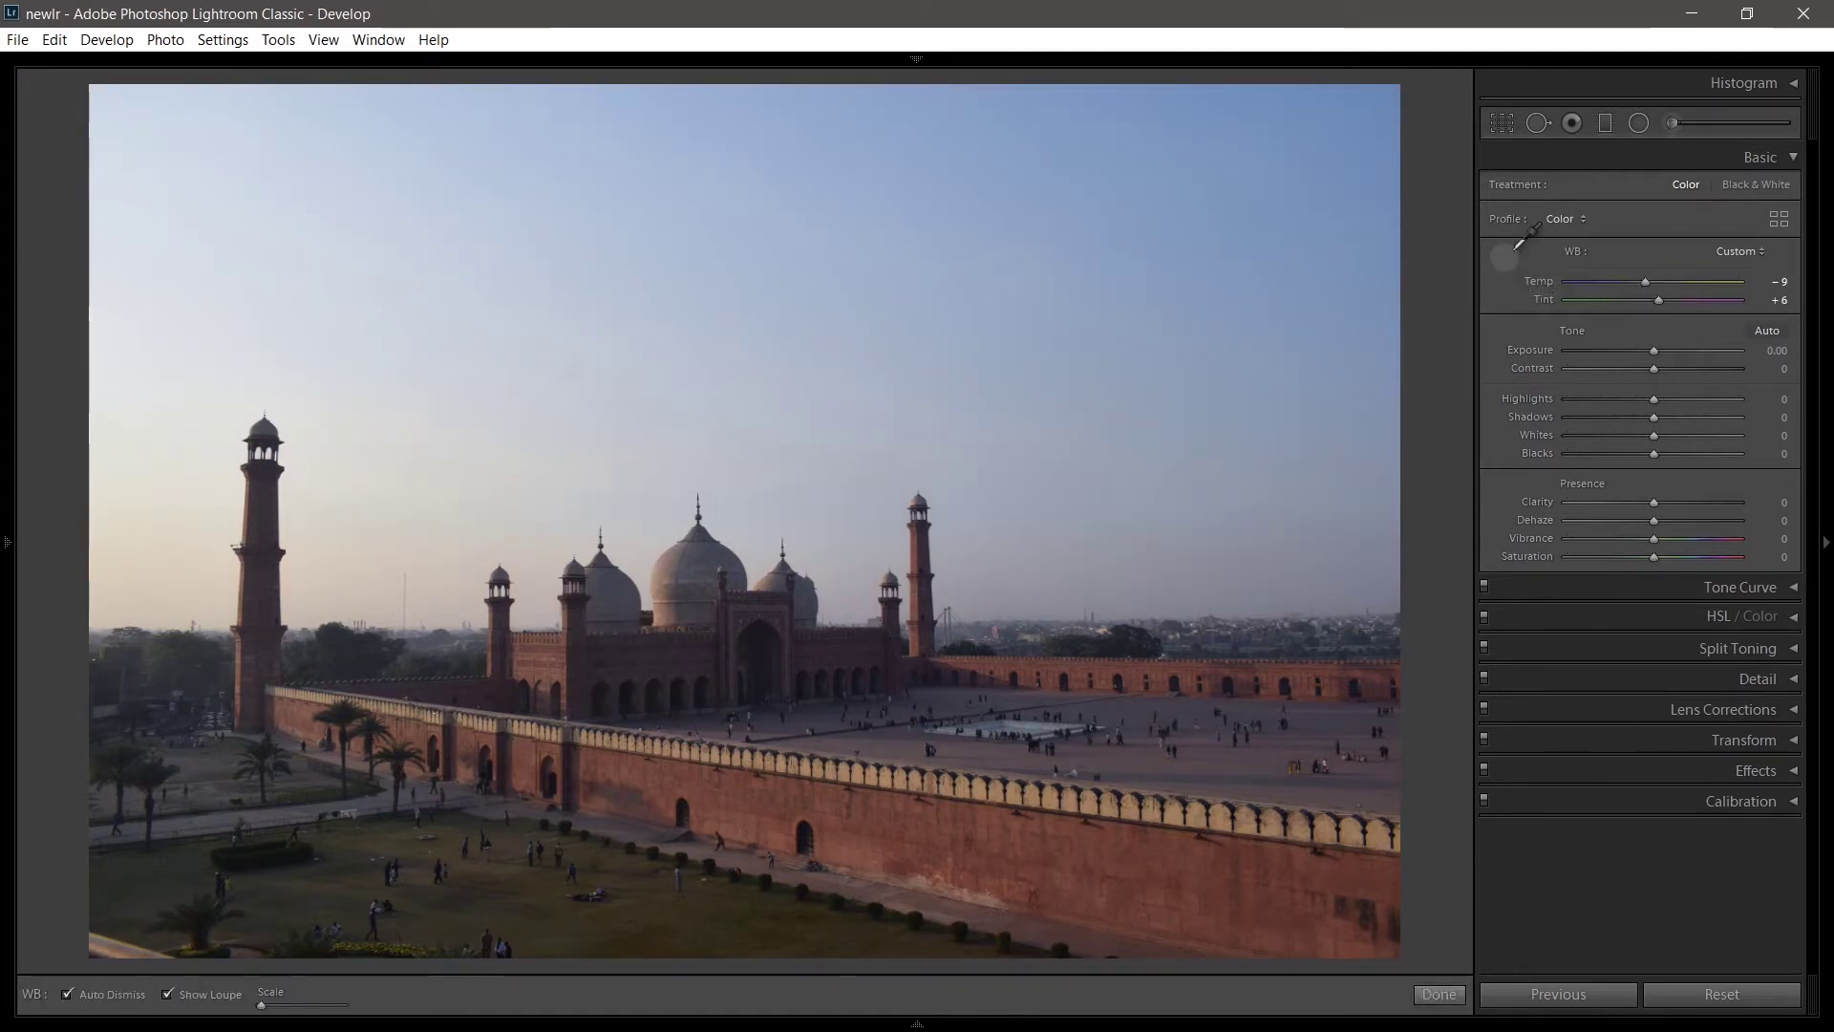
{"action": "double_click", "coordinate": [1553, 279]}
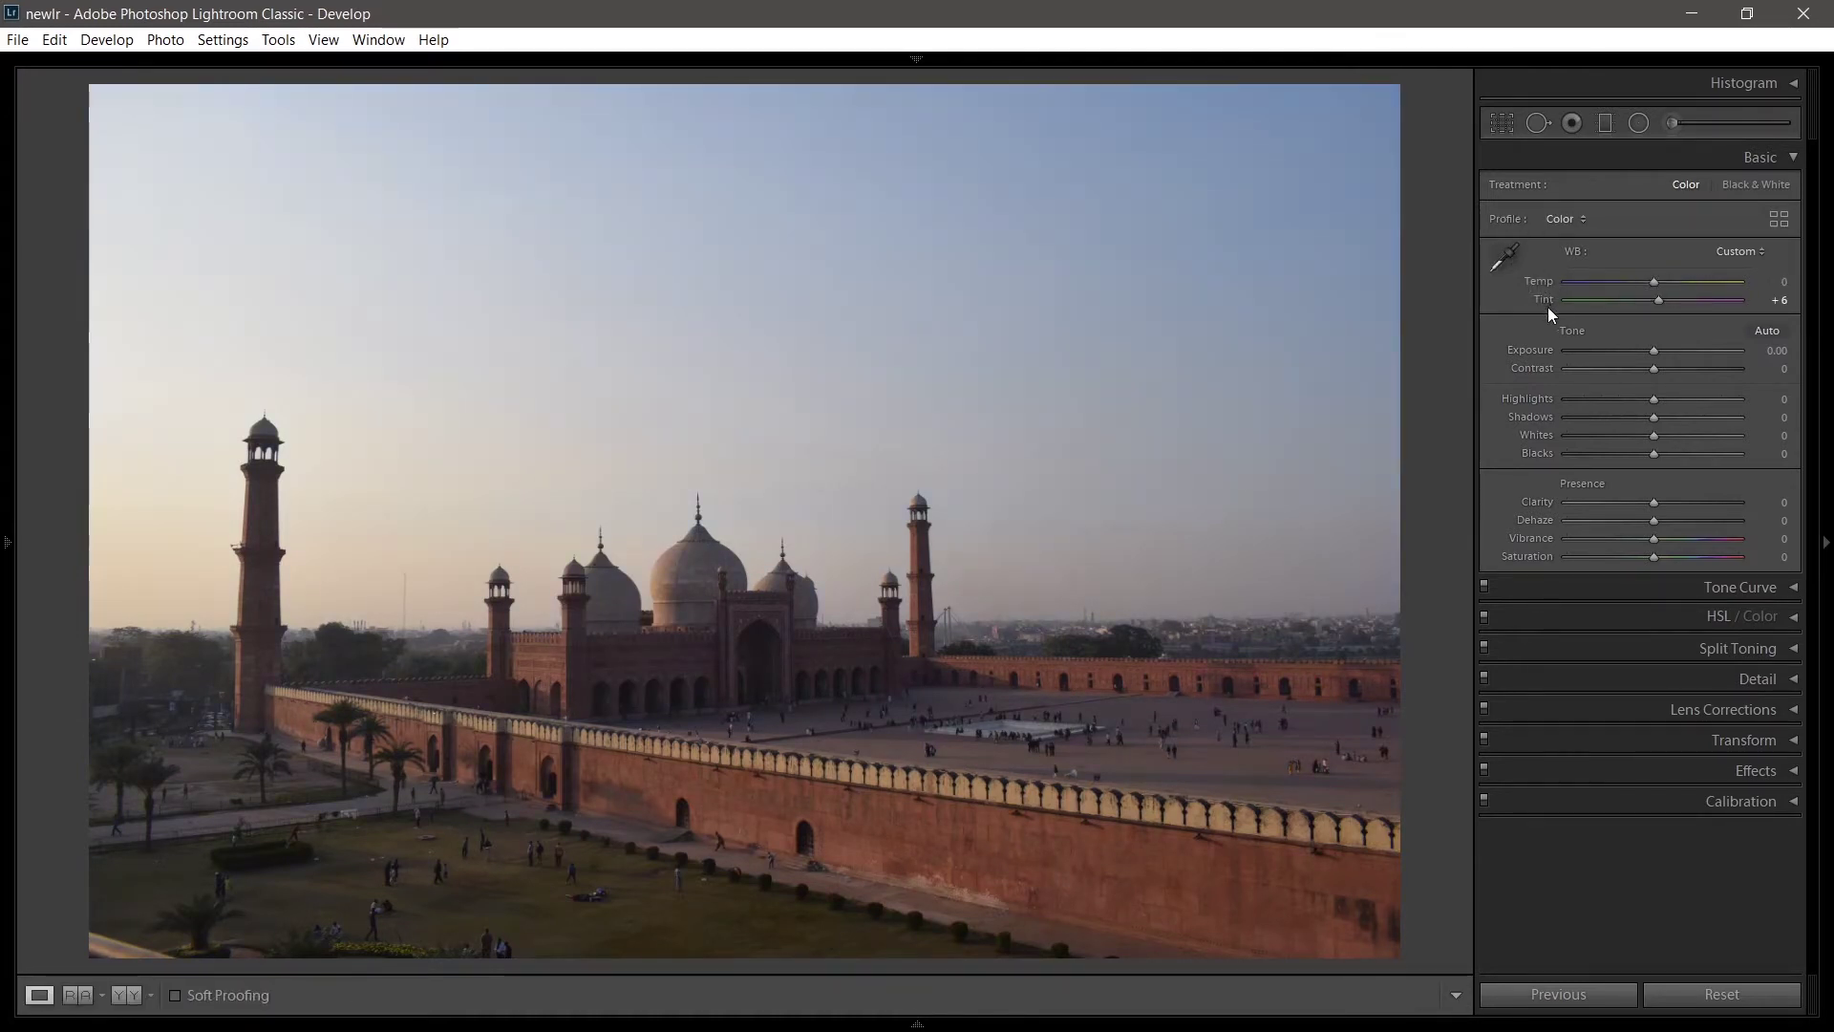
{"action": "double_click", "coordinate": [1546, 301]}
Sample a target neutral high in the sky with the White Balance Selector and adjust Temp to −3
{"action": "key", "text": "w"}
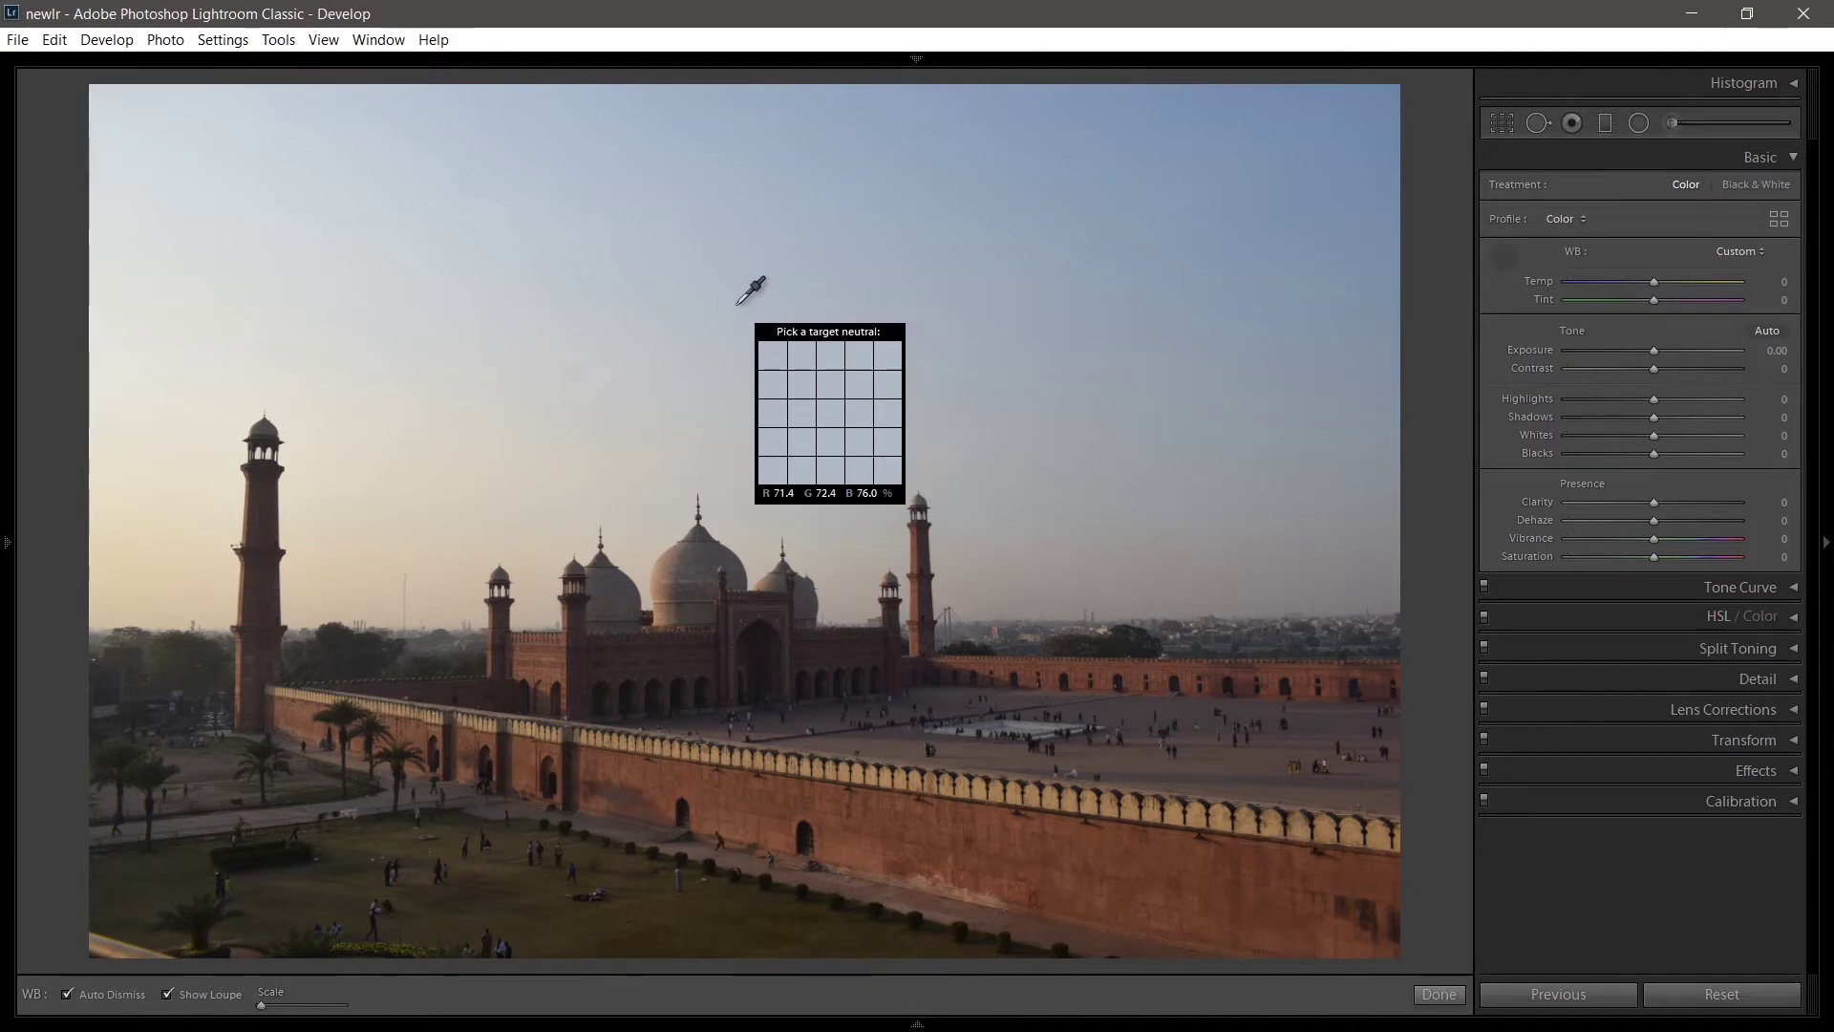
{"action": "left_click", "coordinate": [736, 306]}
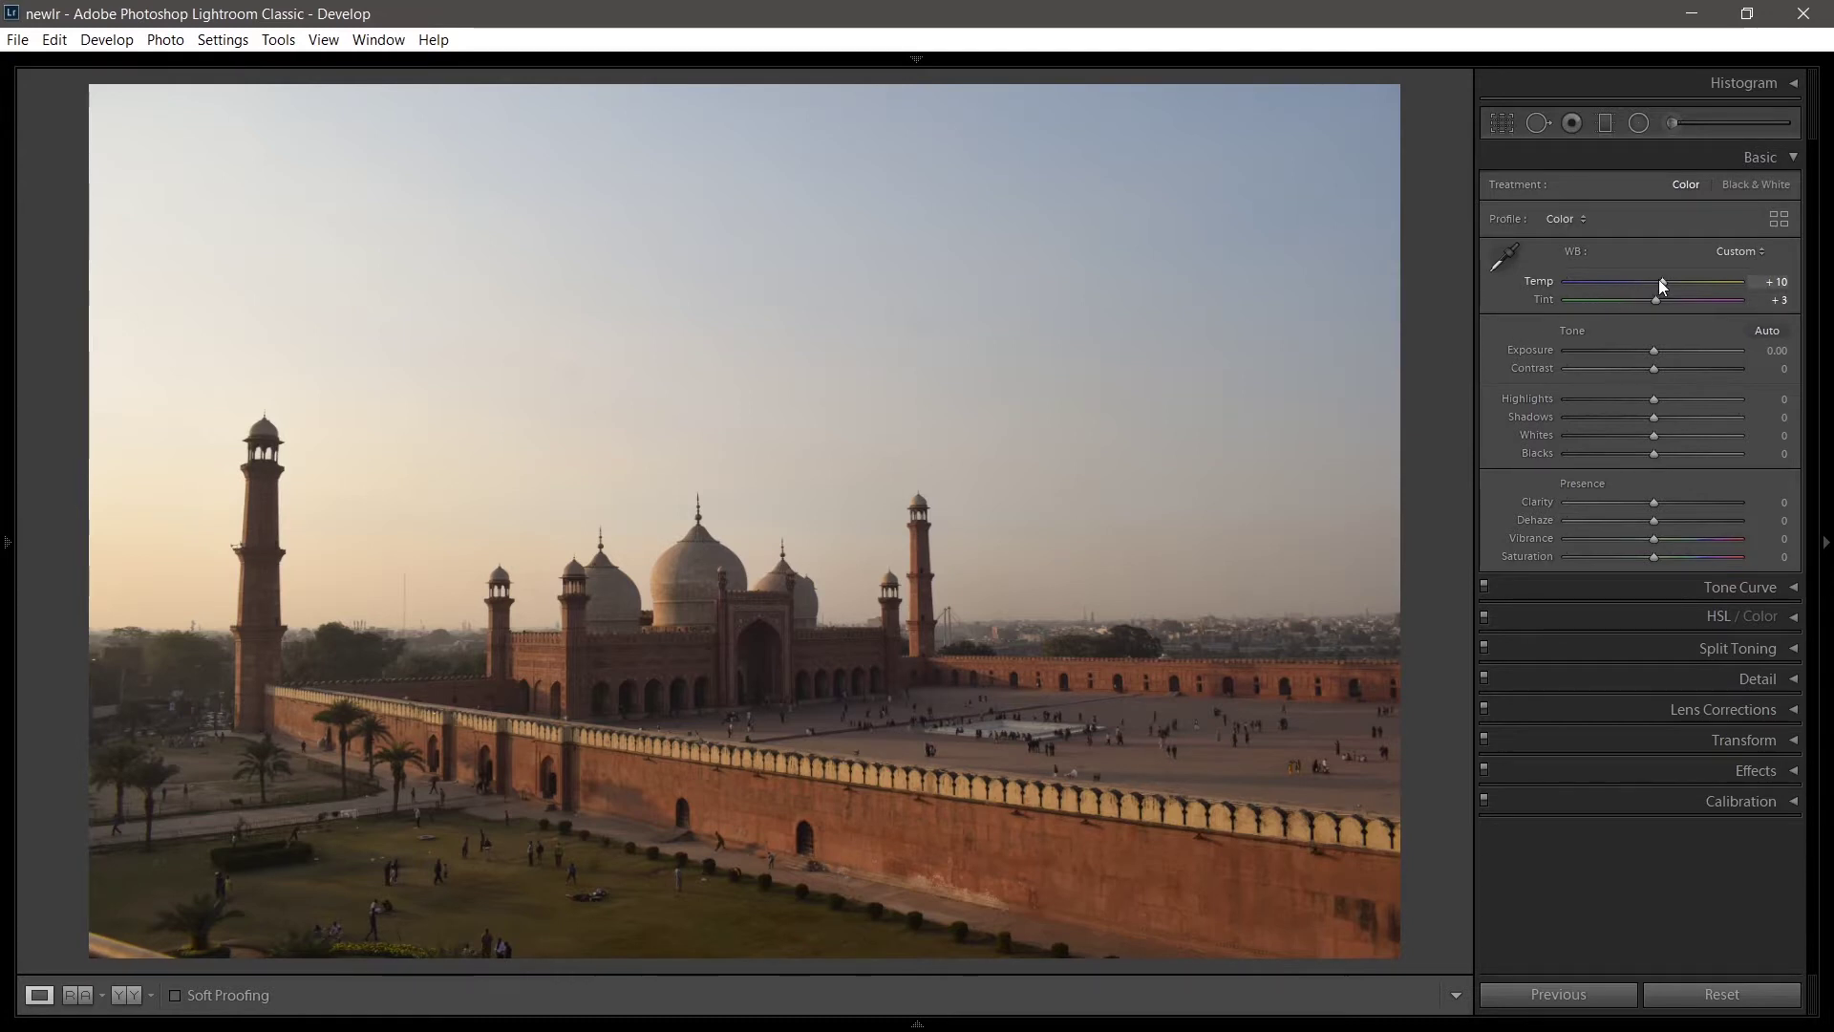
{"action": "left_click_drag", "start_coordinate": [1659, 281], "coordinate": [1648, 284]}
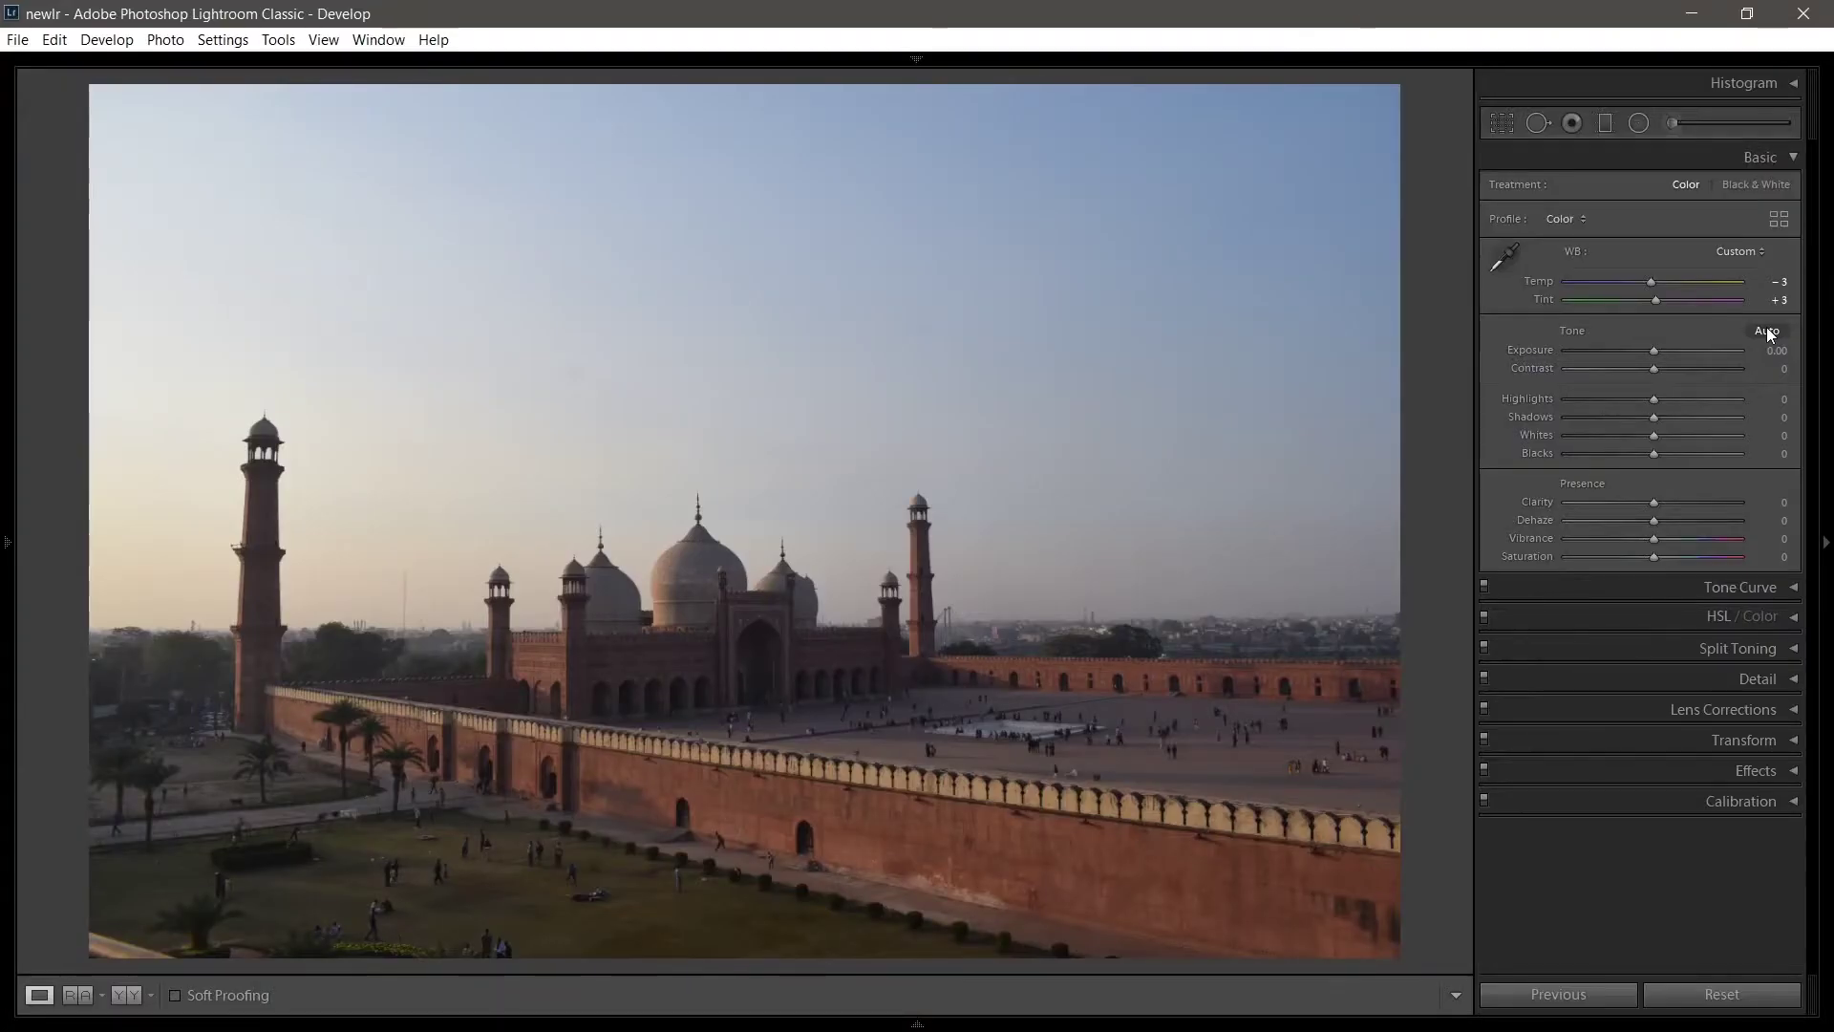
Apply the Auto tone adjustment, then individually reset Exposure, Contrast and Highlights to 0
{"action": "left_click", "coordinate": [1767, 330]}
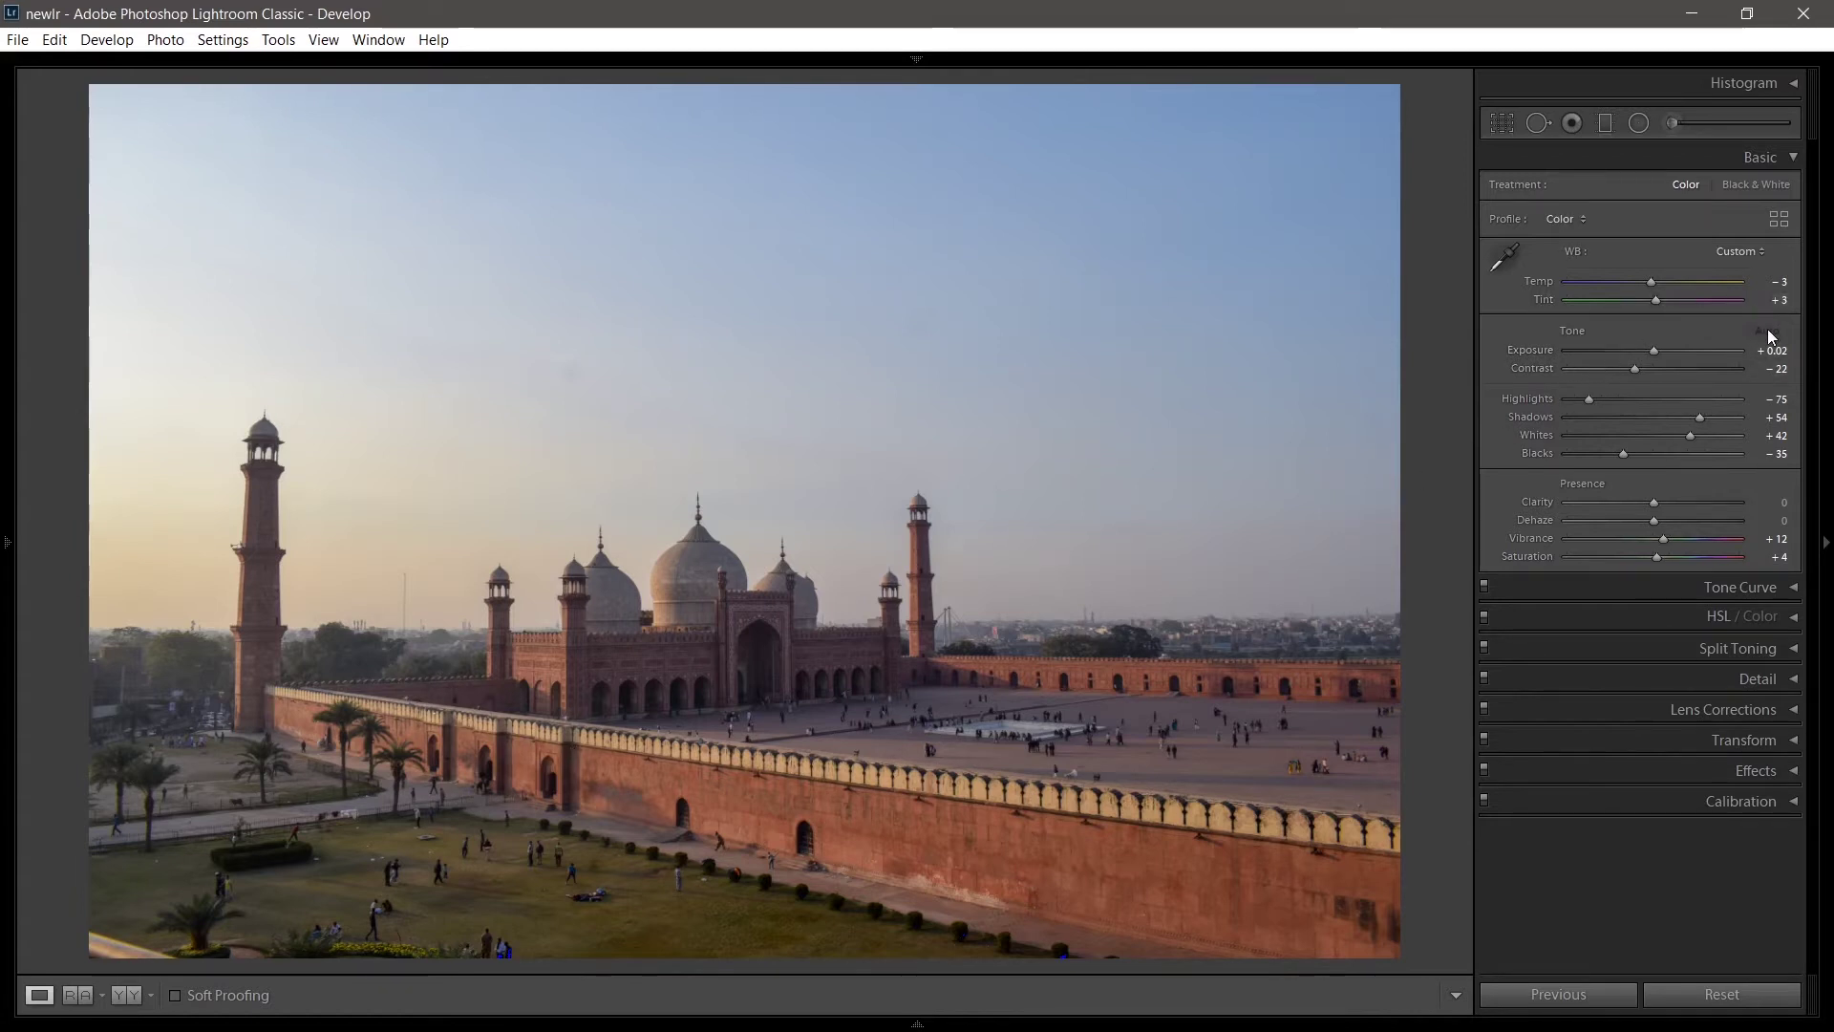
{"action": "double_click", "coordinate": [1539, 347]}
{"action": "double_click", "coordinate": [1538, 361]}
{"action": "double_click", "coordinate": [1528, 399]}
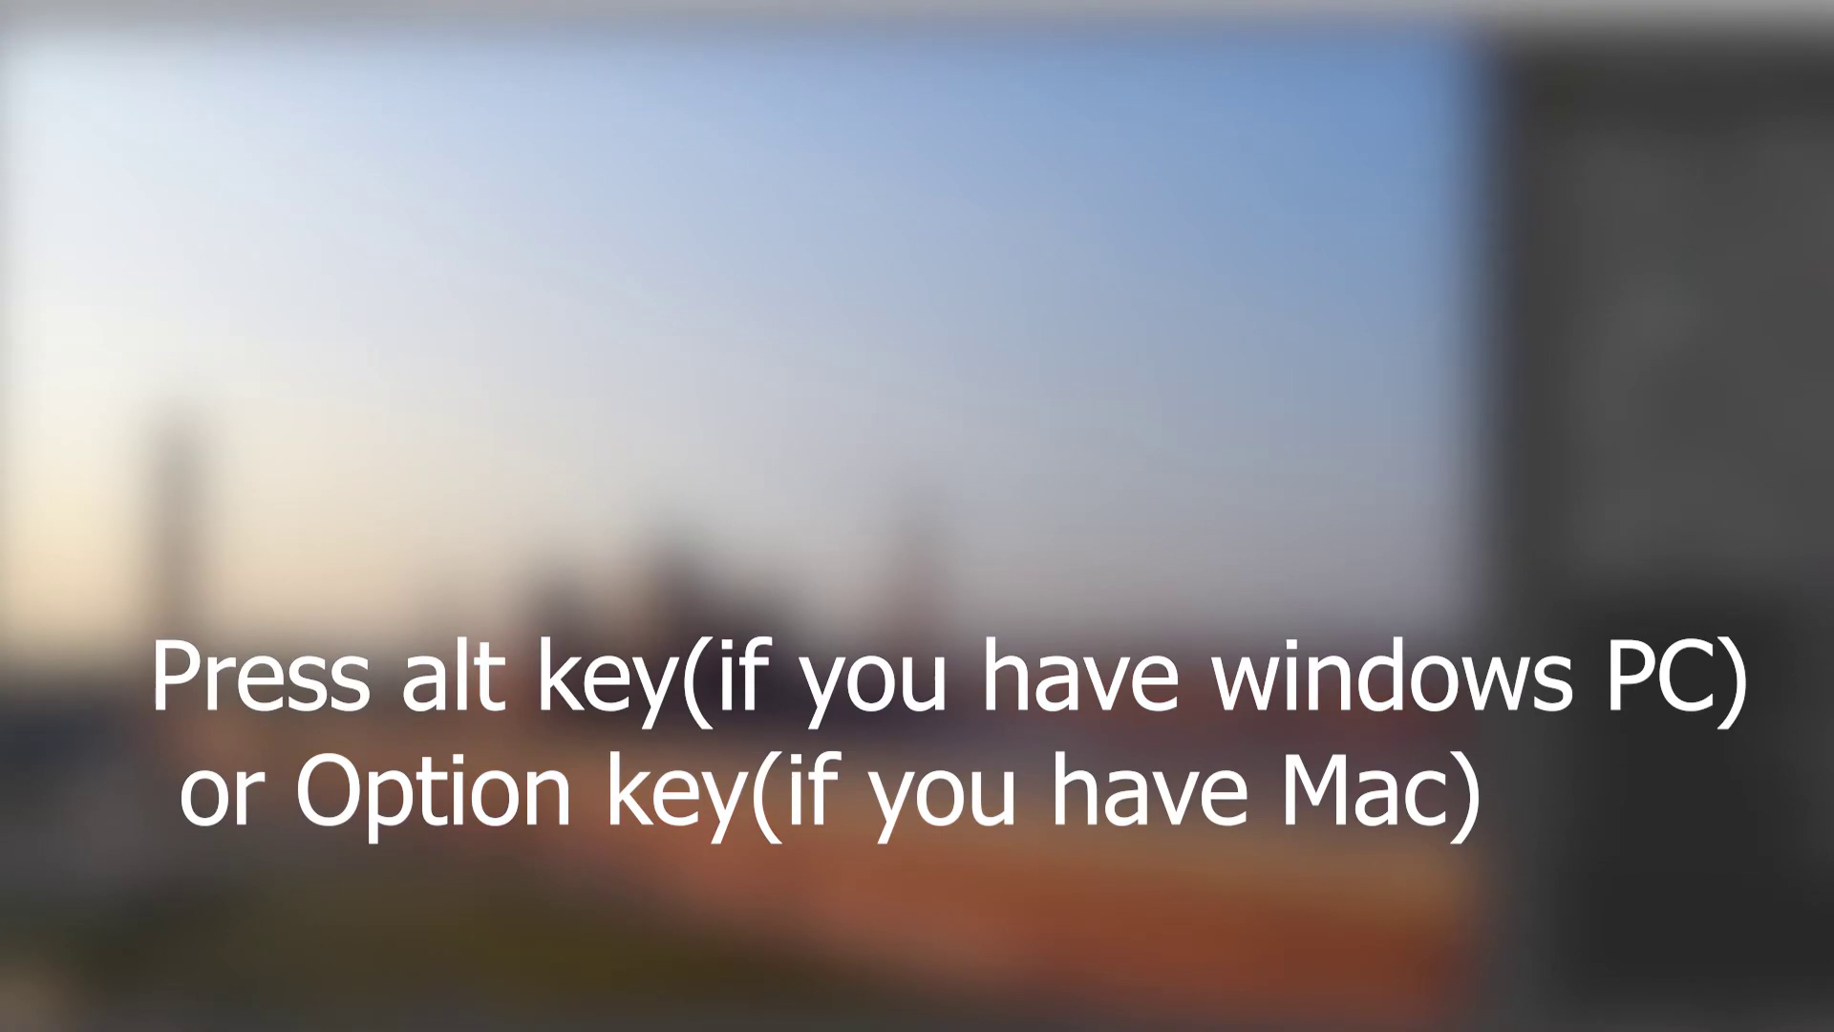
Reset the whole Tone group and the whole Presence group to their default values
{"action": "key", "text": "alt"}
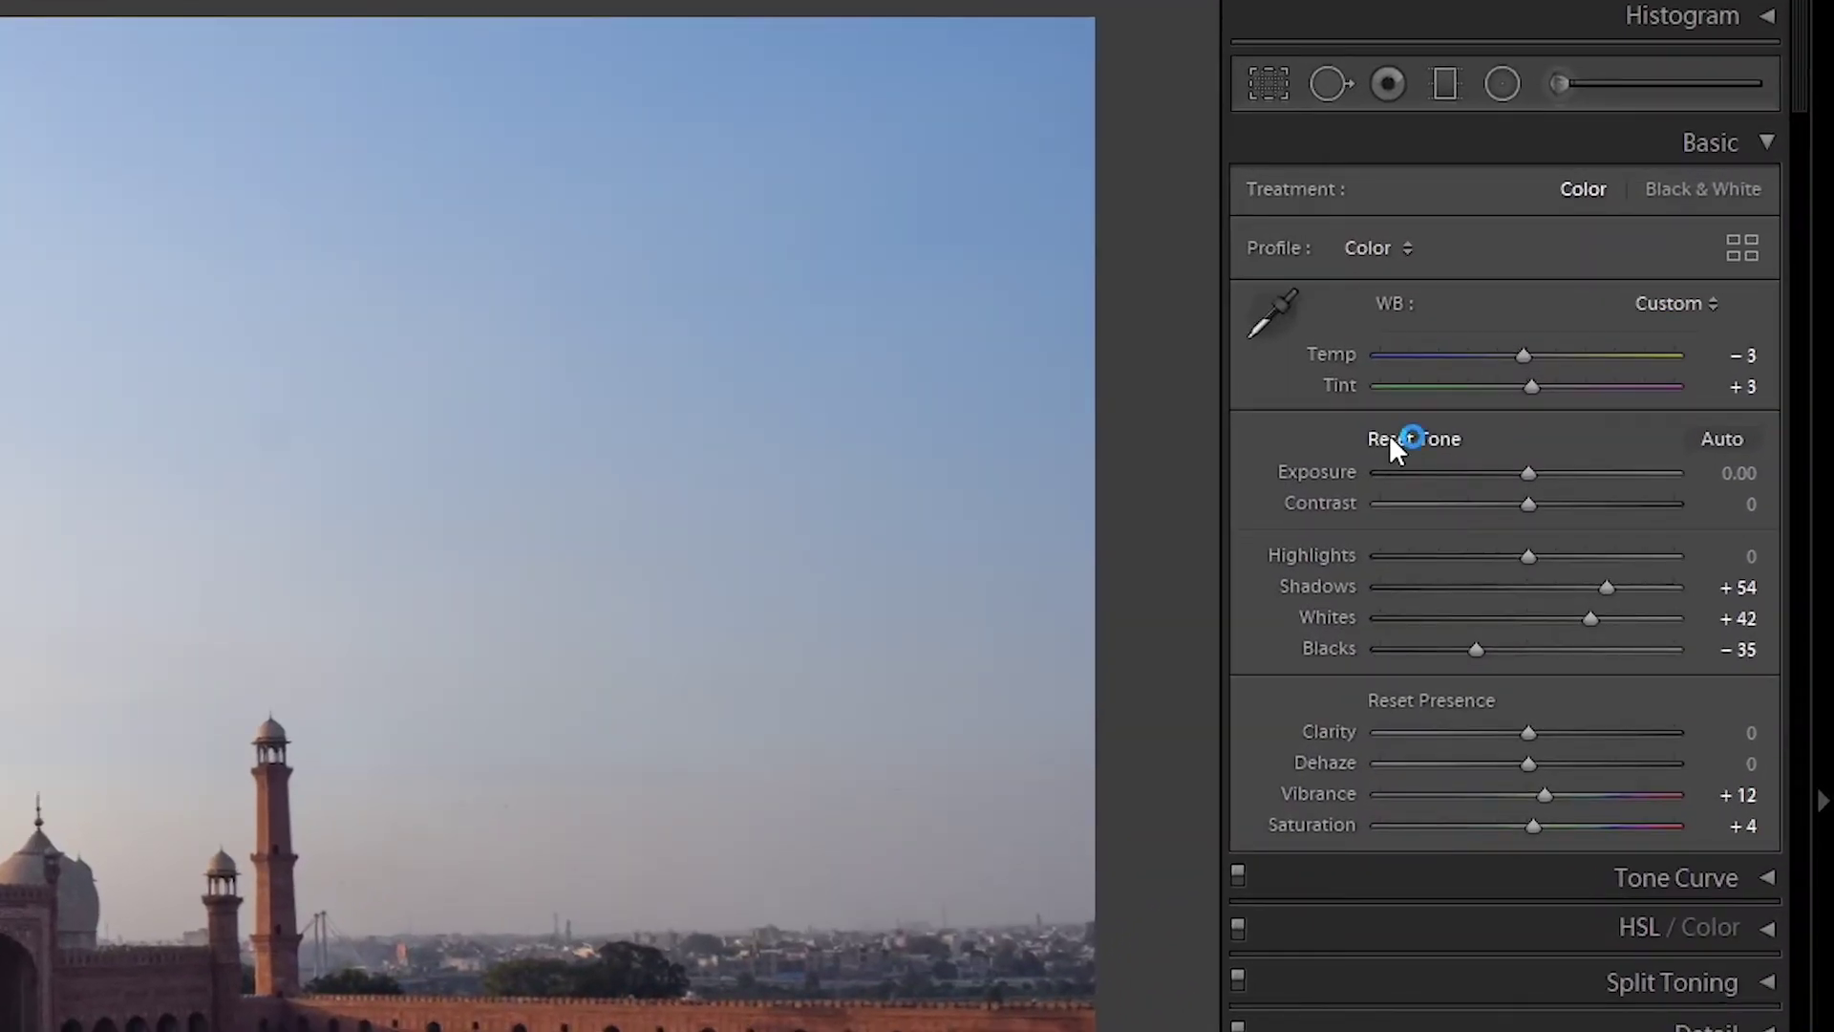
{"action": "left_click", "coordinate": [1391, 442]}
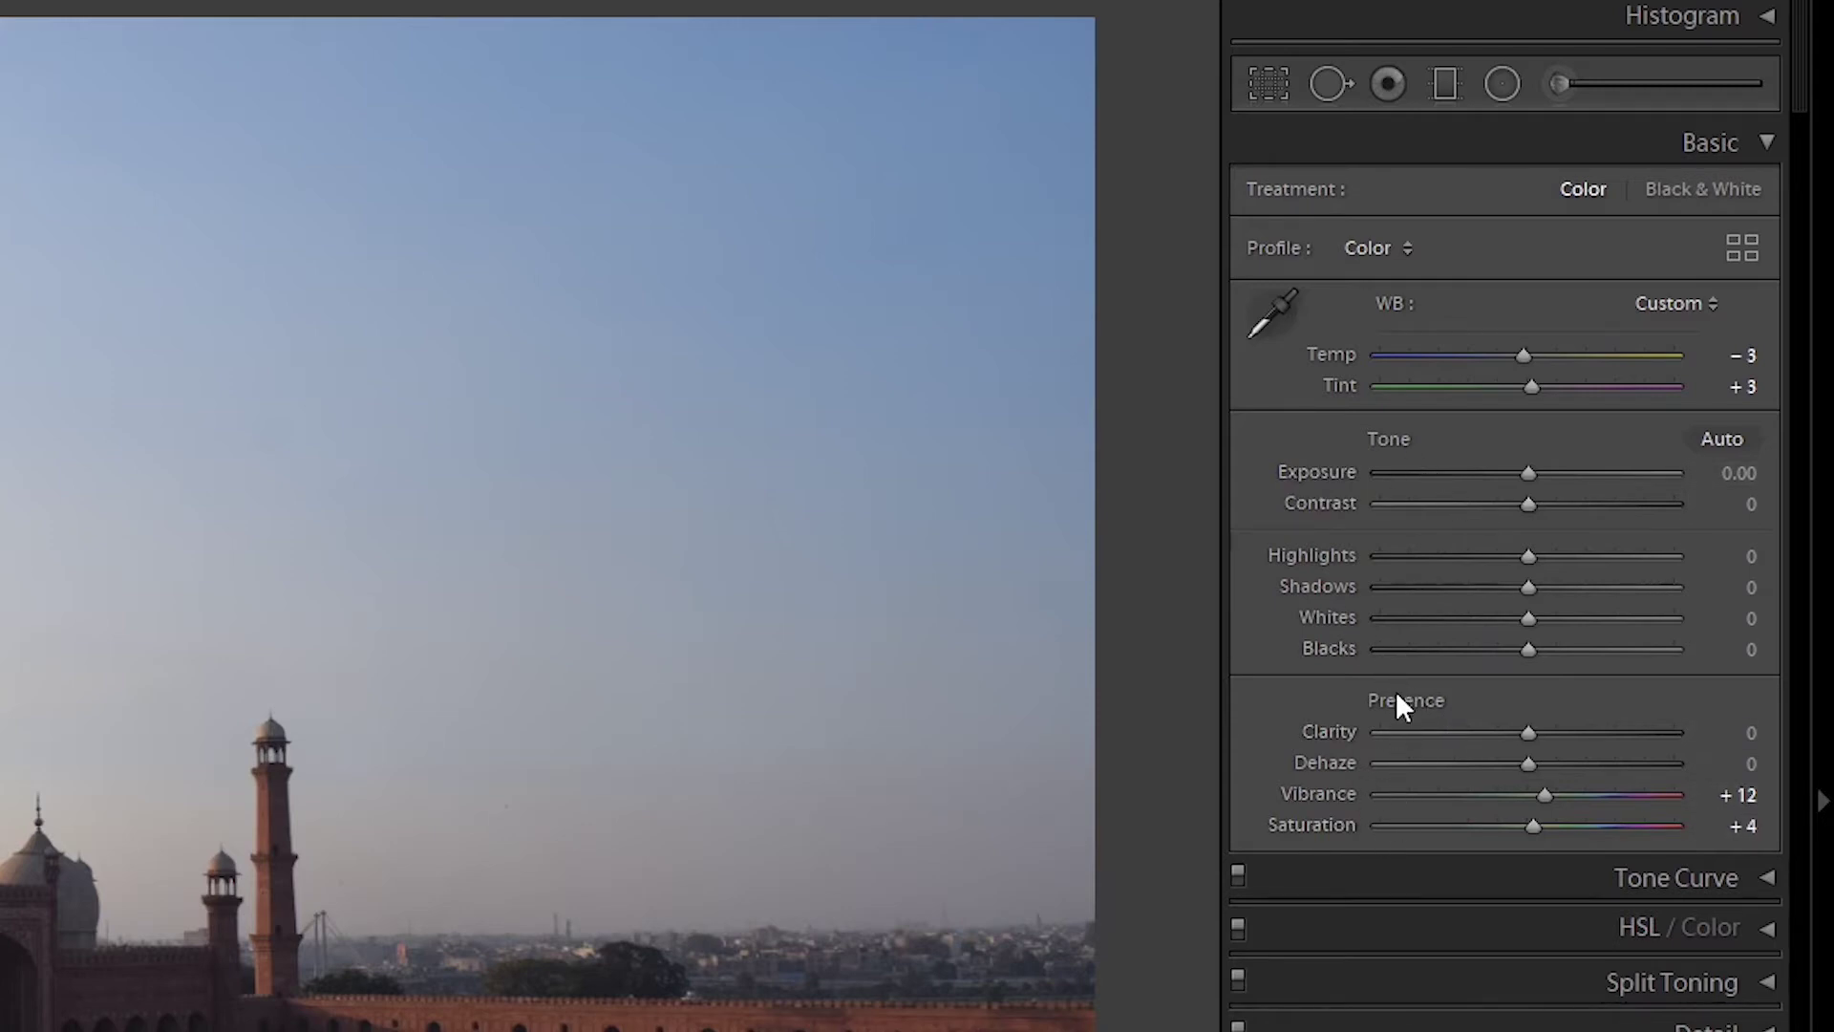
{"action": "key", "text": "alt"}
{"action": "left_click", "coordinate": [1397, 696], "text": "alt"}
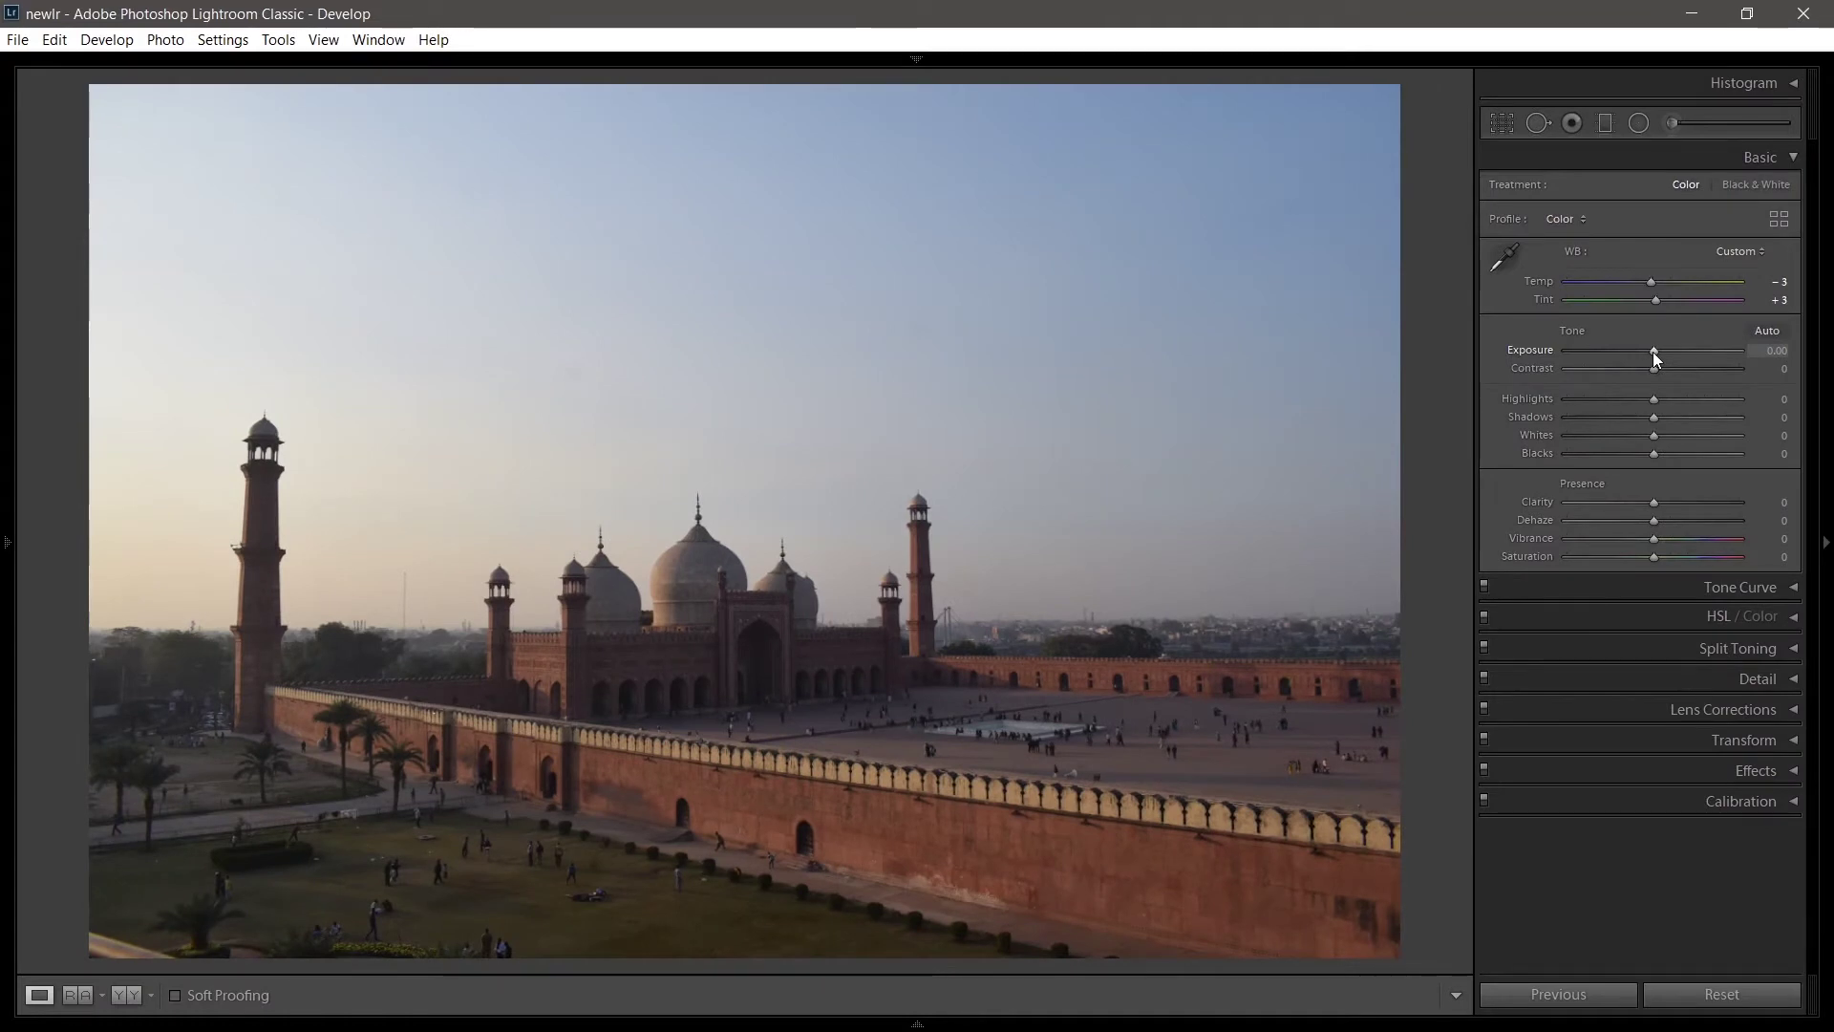
Set the photo's Exposure to +0.14 and its Contrast to +20
{"action": "left_click", "coordinate": [1653, 352]}
{"action": "left_click_drag", "start_coordinate": [1653, 351], "coordinate": [1649, 353]}
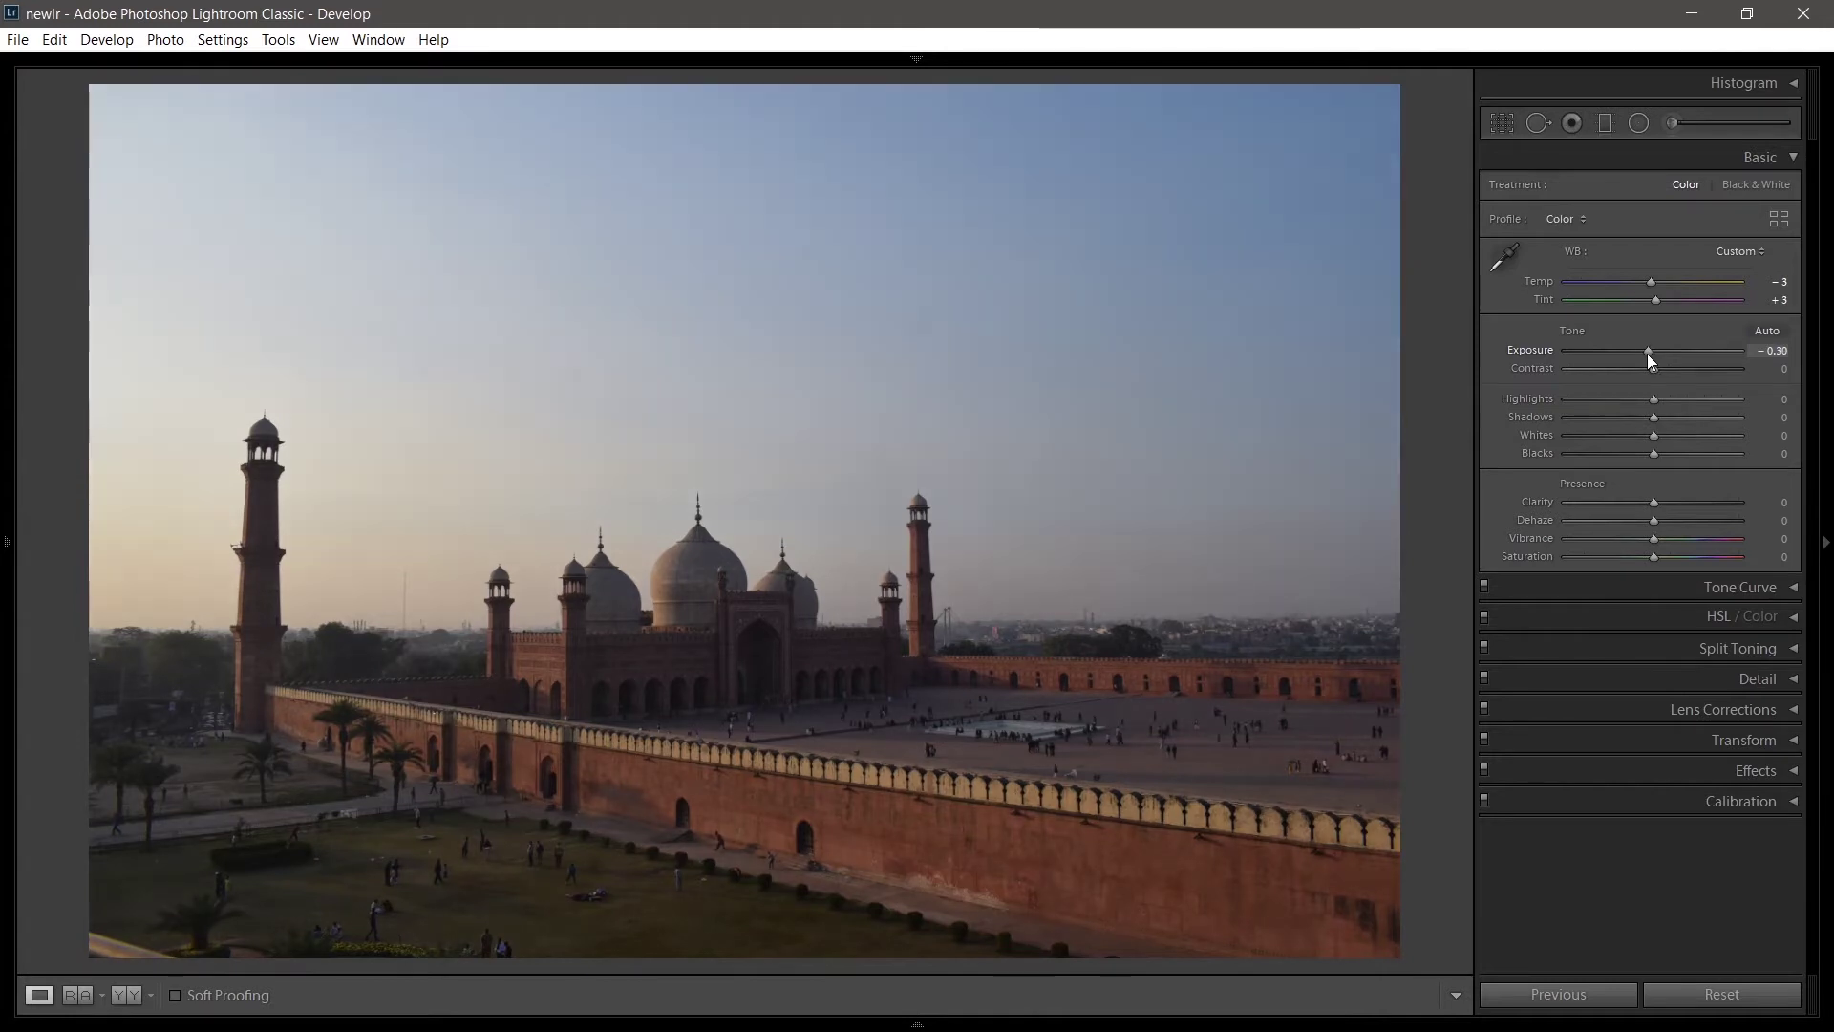
{"action": "left_click_drag", "start_coordinate": [1643, 353], "coordinate": [1655, 352]}
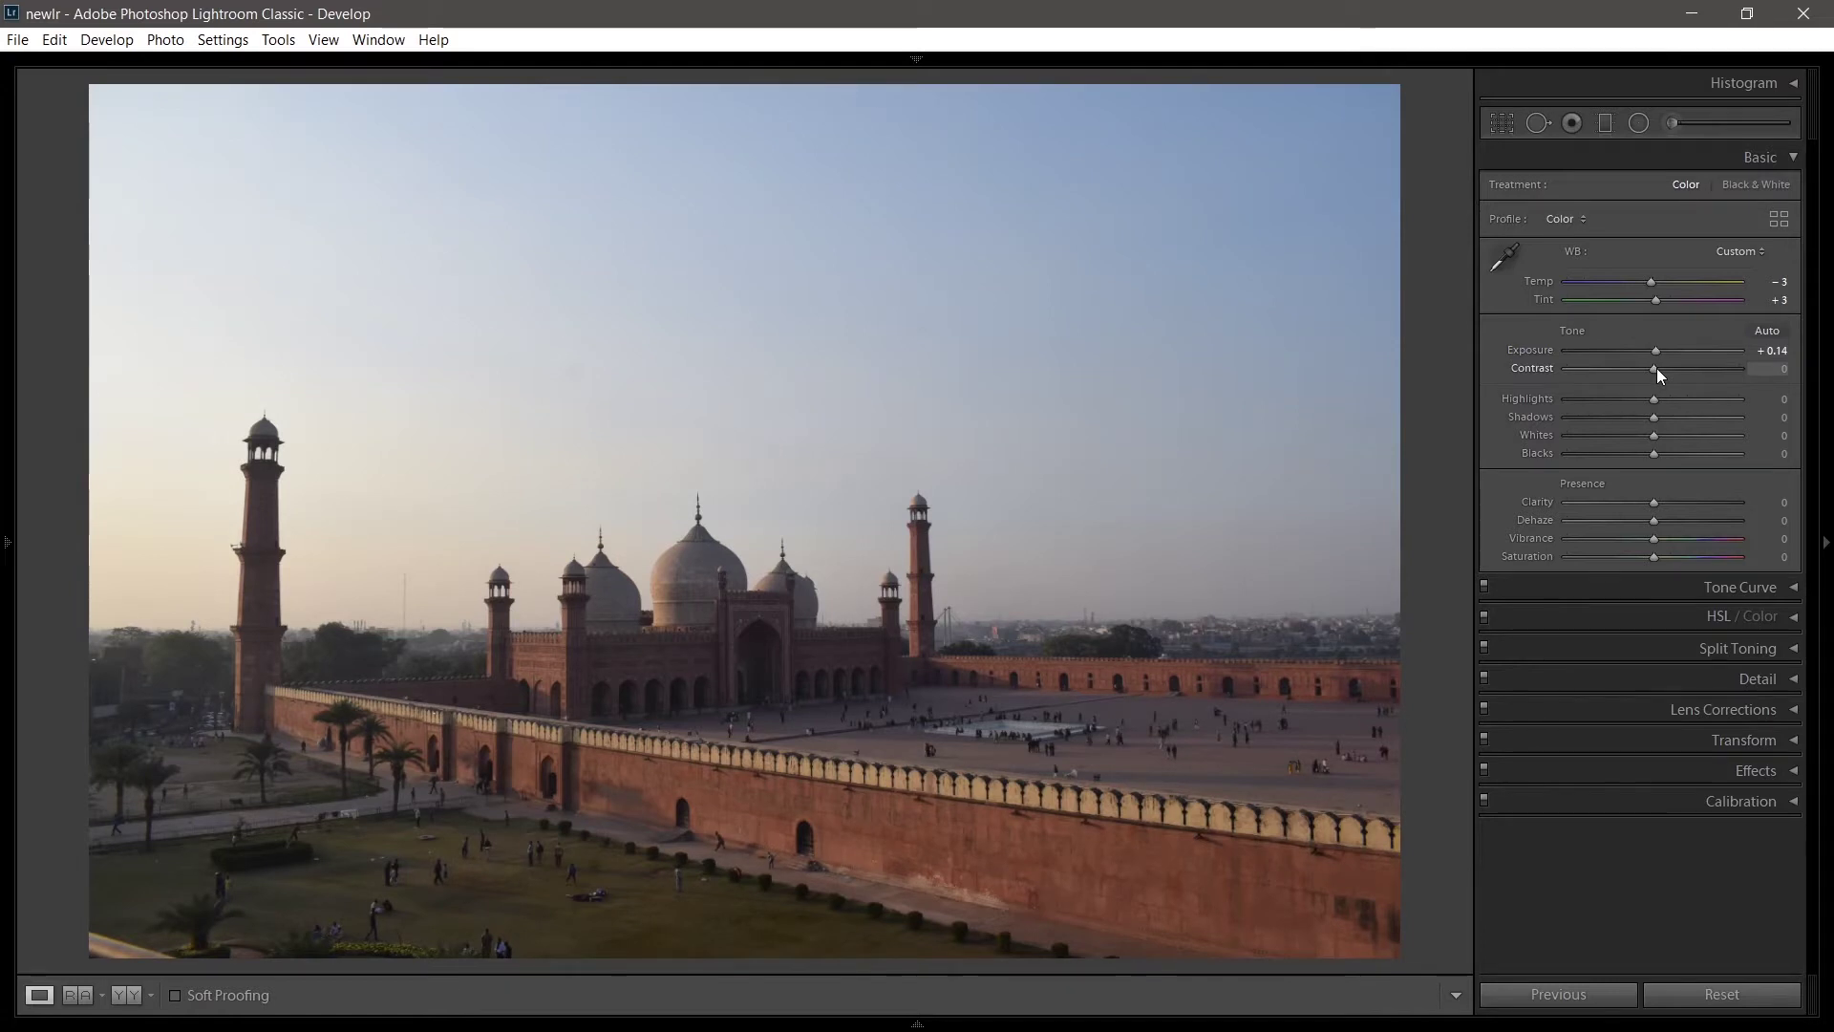
{"action": "left_click_drag", "start_coordinate": [1659, 369], "coordinate": [1660, 368]}
{"action": "left_click_drag", "start_coordinate": [1663, 368], "coordinate": [1668, 369]}
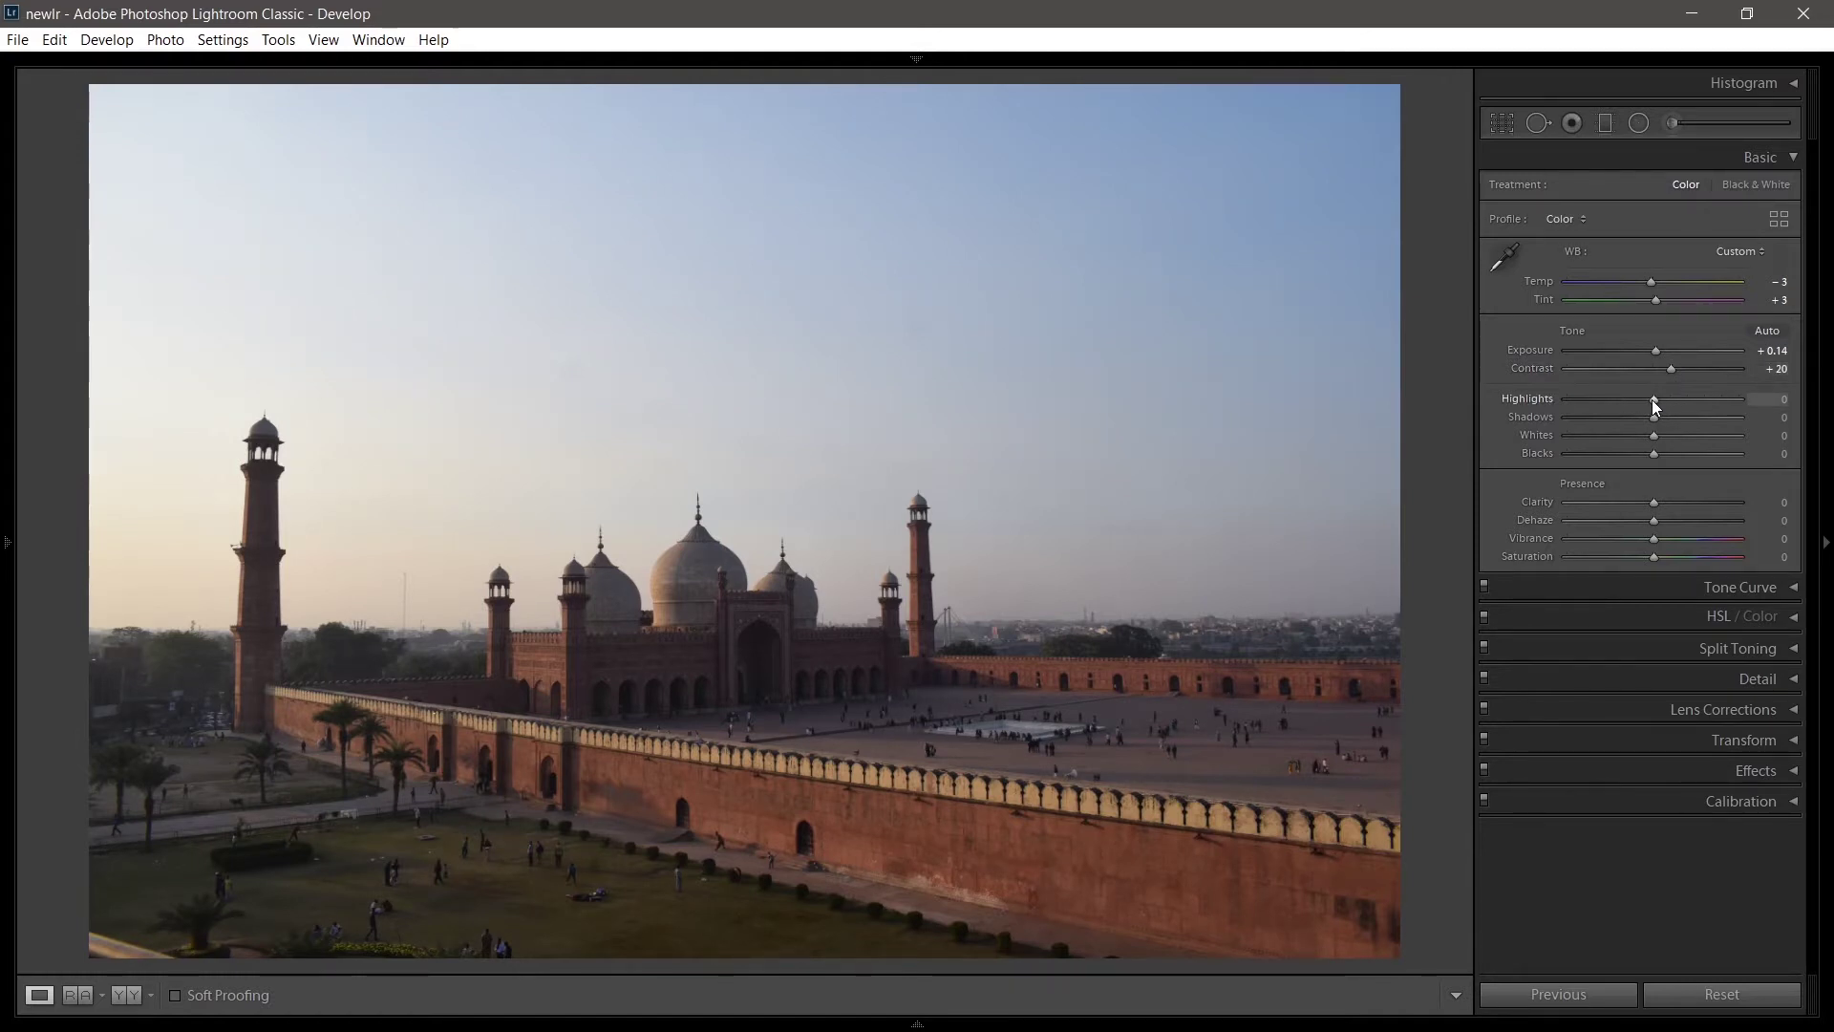
Compare Highlights at +100 and −100, leave Highlights at −100, and inspect the mosque's facade and boundary wall up close
{"action": "left_click_drag", "start_coordinate": [1653, 399], "coordinate": [1781, 399]}
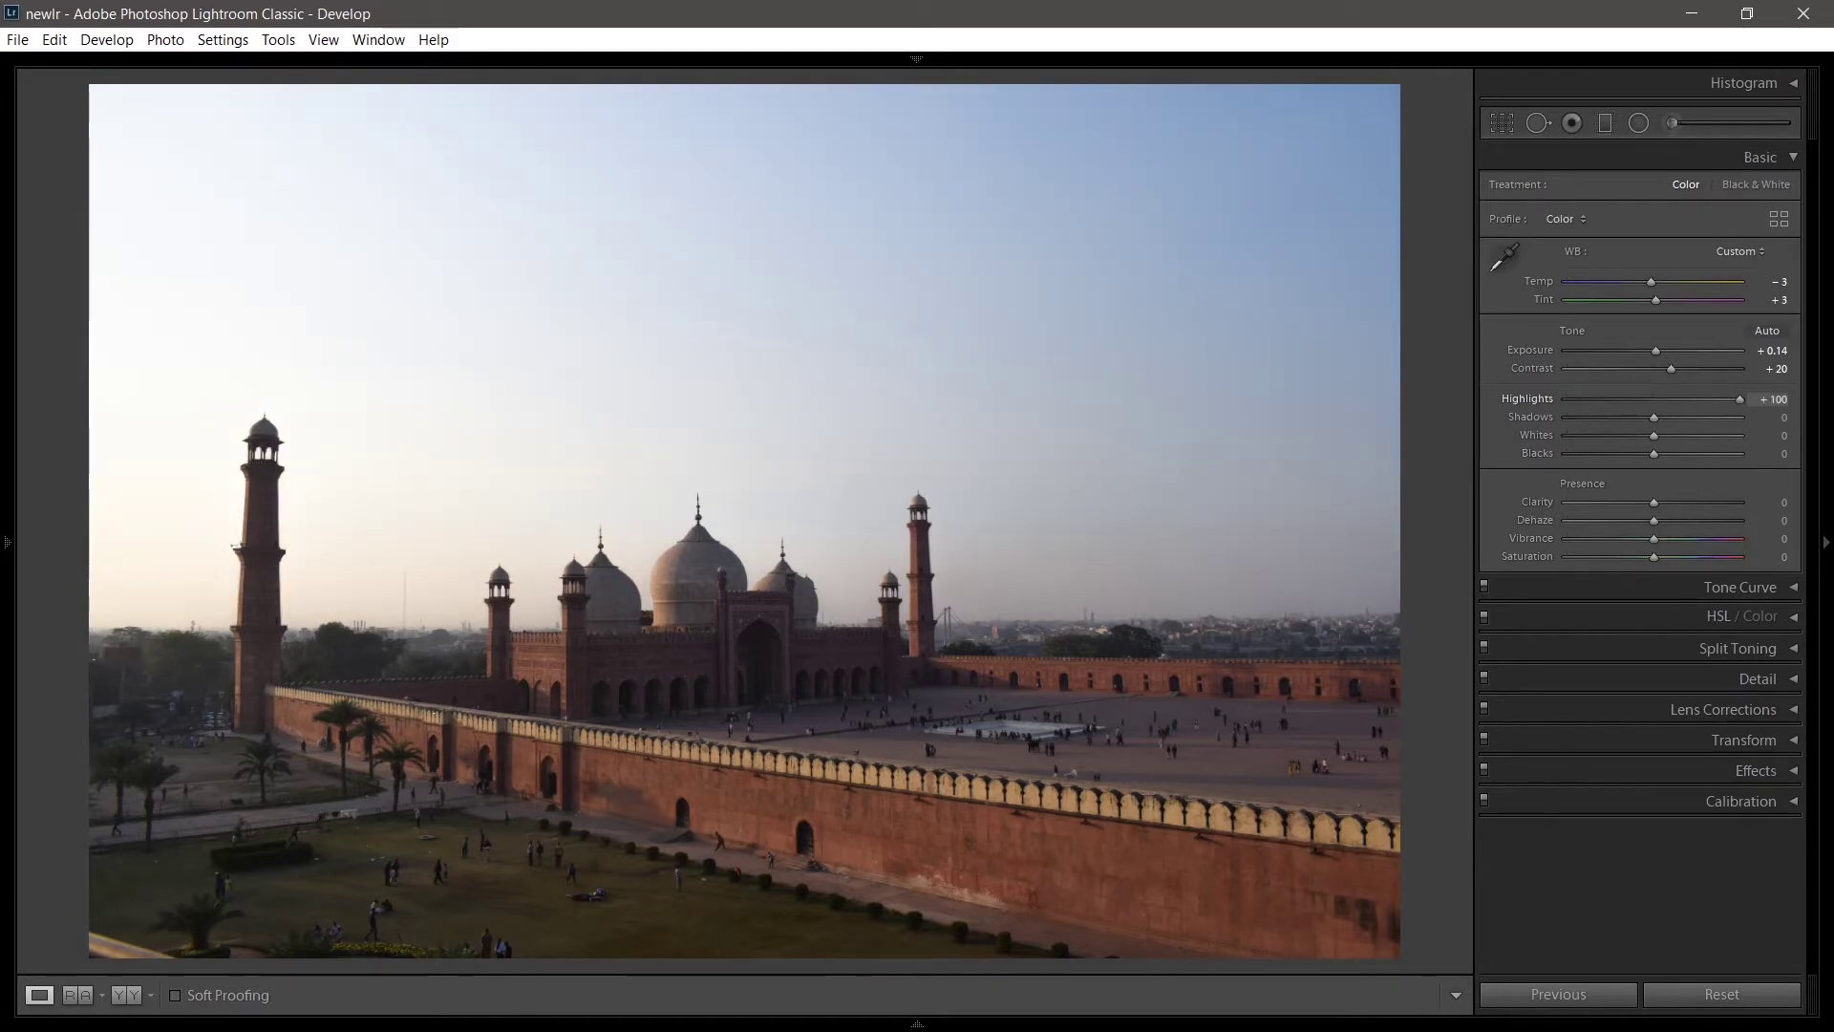
{"action": "left_click_drag", "start_coordinate": [1727, 399], "coordinate": [1308, 422]}
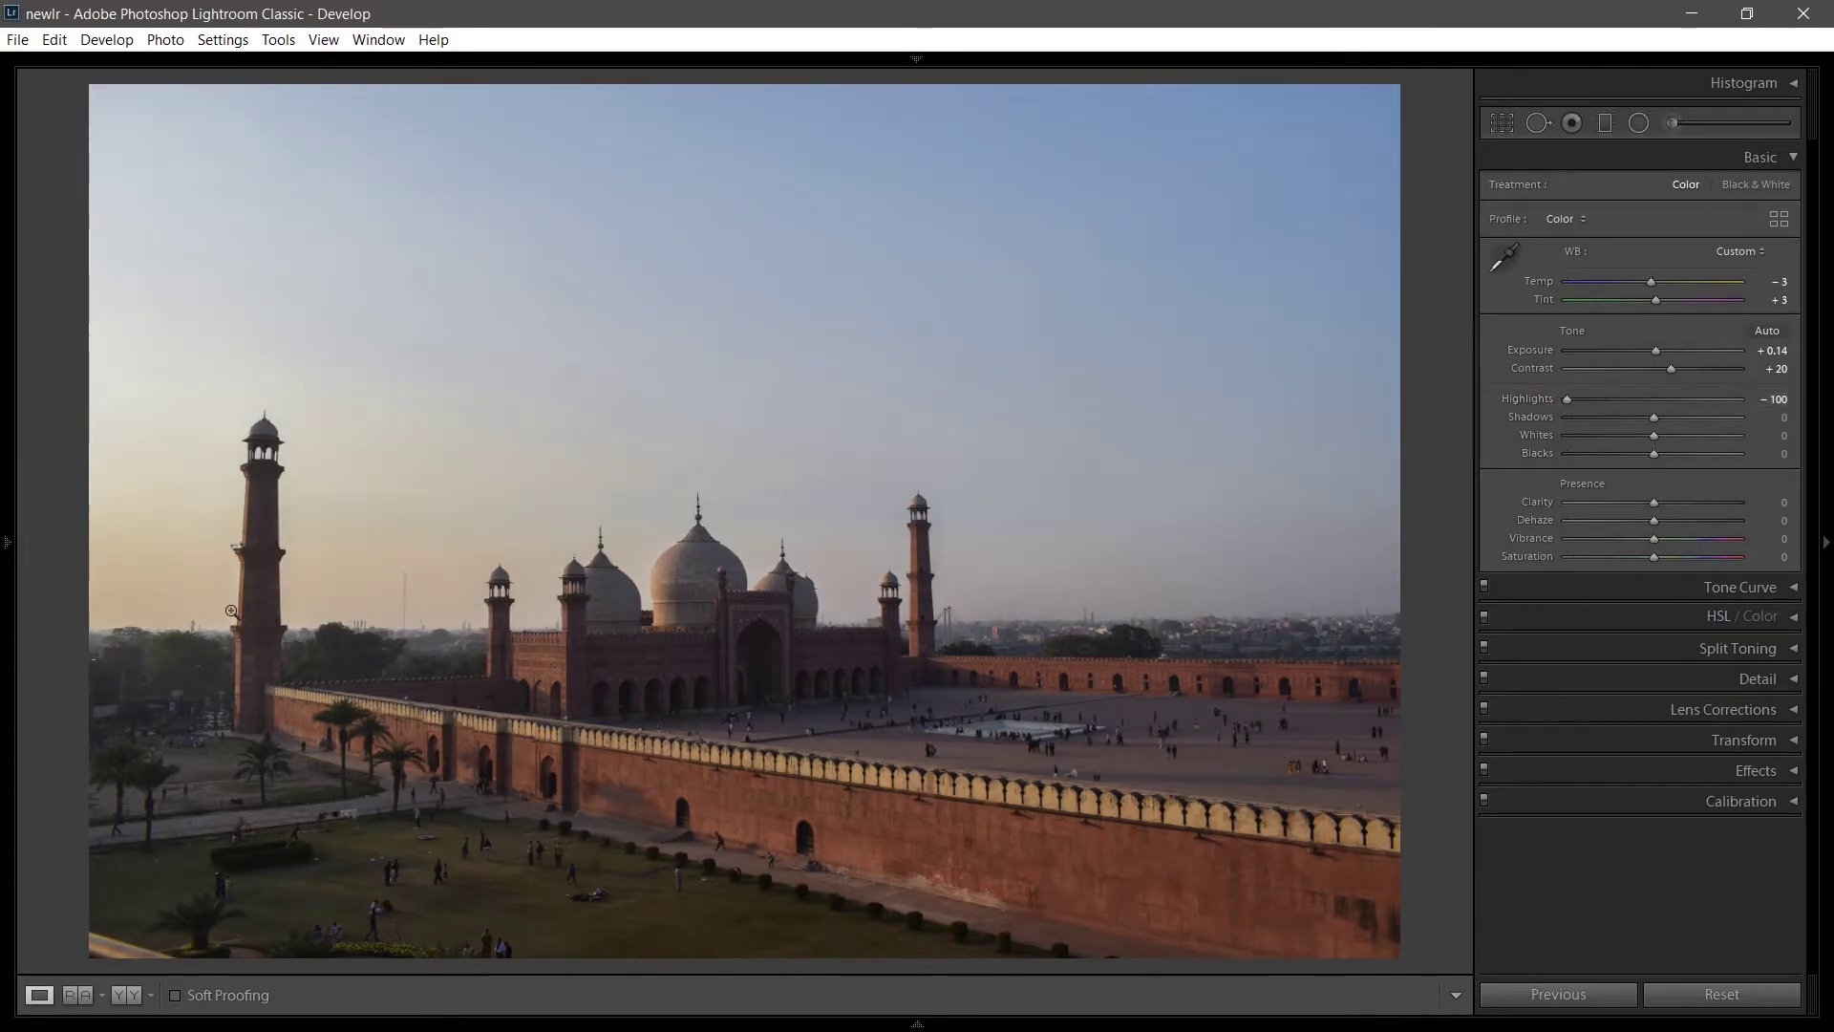
{"action": "left_click_drag", "start_coordinate": [1694, 398], "coordinate": [1808, 406]}
{"action": "left_click_drag", "start_coordinate": [1550, 417], "coordinate": [1248, 451]}
{"action": "left_click_drag", "start_coordinate": [789, 691], "coordinate": [933, 574]}
{"action": "left_click_drag", "start_coordinate": [770, 618], "coordinate": [795, 550]}
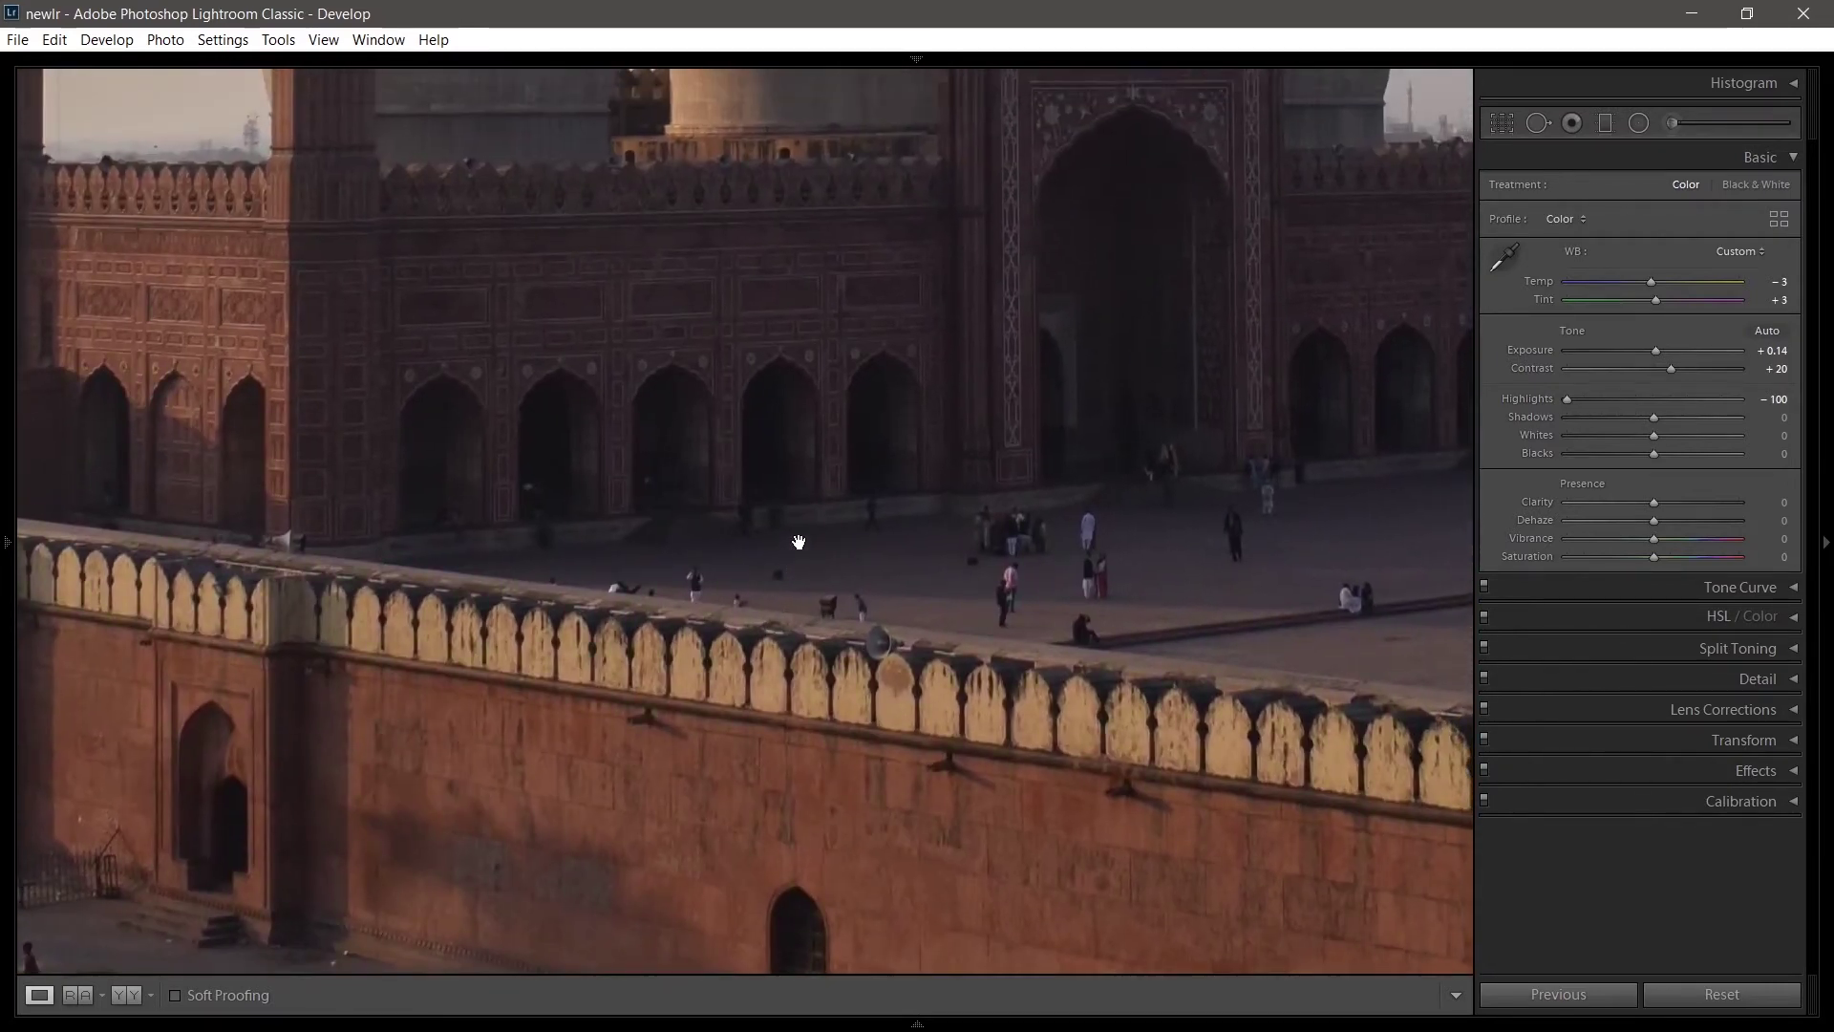
Set Shadows to +89 to brighten the dark lawn, and check the lawn, boundary wall and mosque facade up close
{"action": "key", "text": "space"}
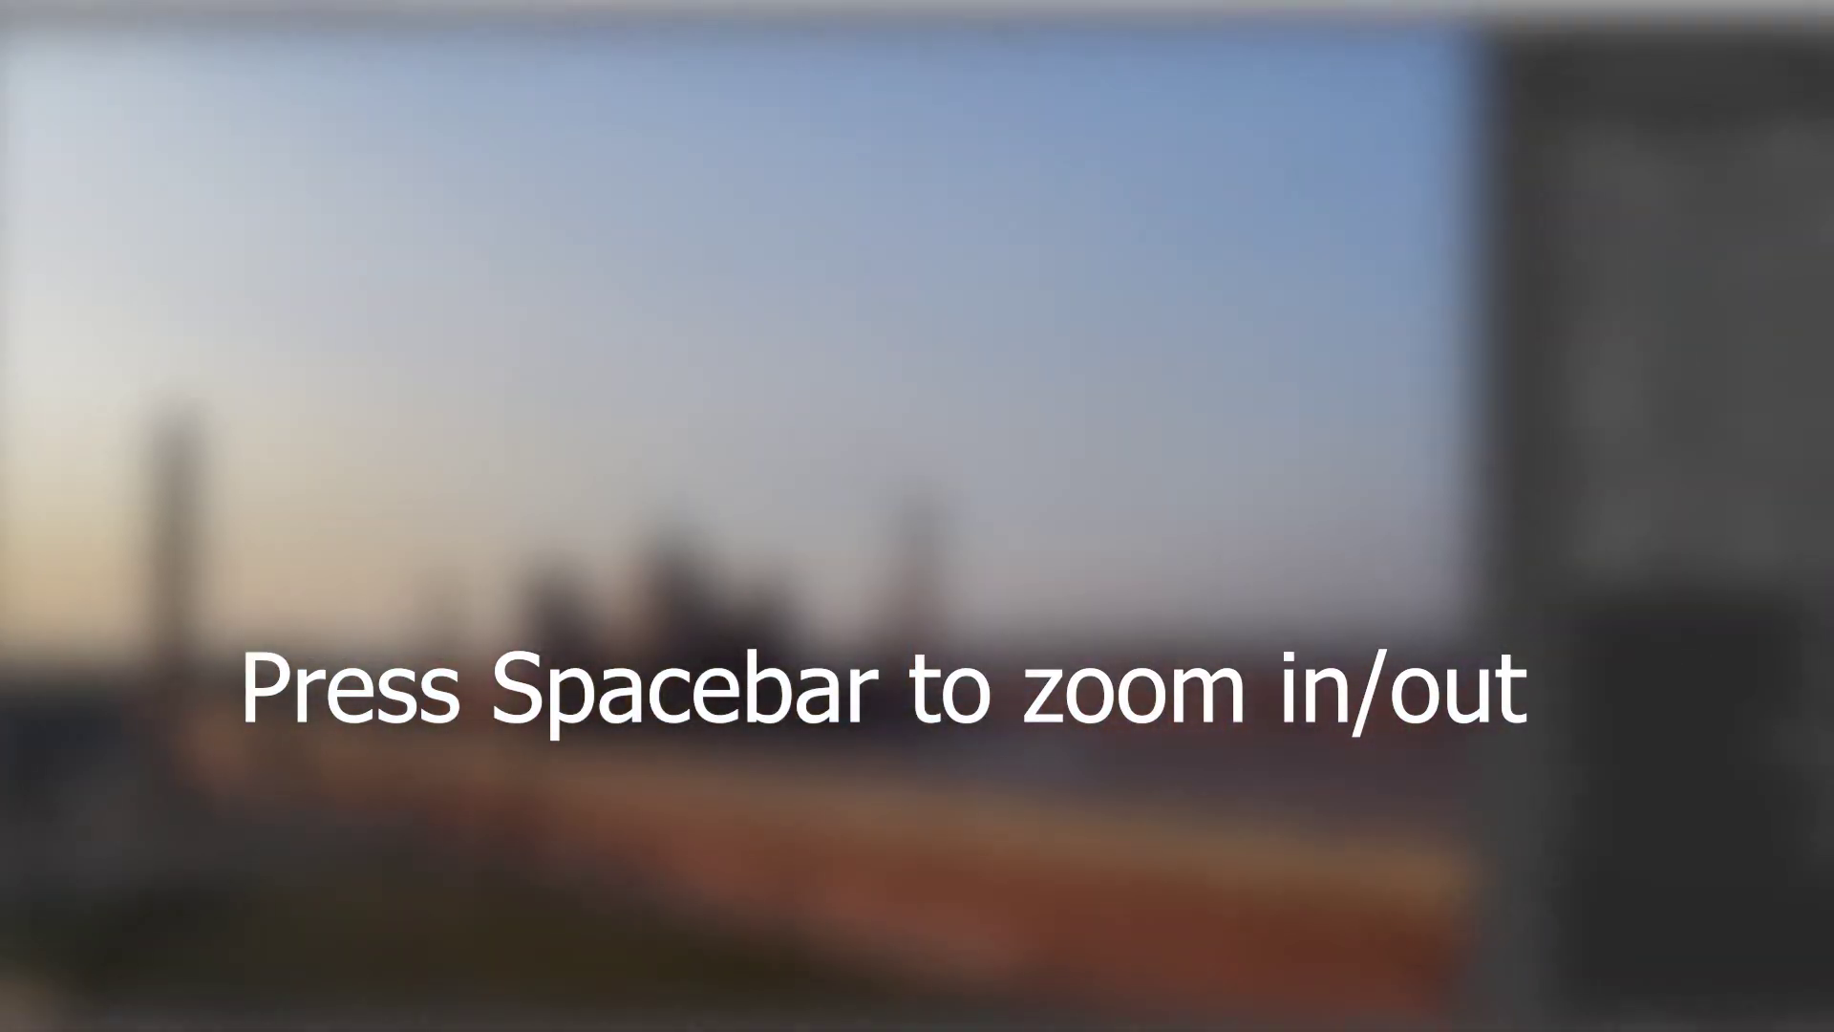
{"action": "key", "text": "space"}
{"action": "left_click_drag", "start_coordinate": [786, 571], "coordinate": [777, 387]}
{"action": "left_click_drag", "start_coordinate": [814, 486], "coordinate": [1055, 279]}
{"action": "left_click_drag", "start_coordinate": [913, 485], "coordinate": [1024, 316]}
{"action": "left_click_drag", "start_coordinate": [627, 602], "coordinate": [866, 486]}
{"action": "left_click_drag", "start_coordinate": [720, 528], "coordinate": [826, 575]}
{"action": "left_click_drag", "start_coordinate": [647, 602], "coordinate": [664, 544]}
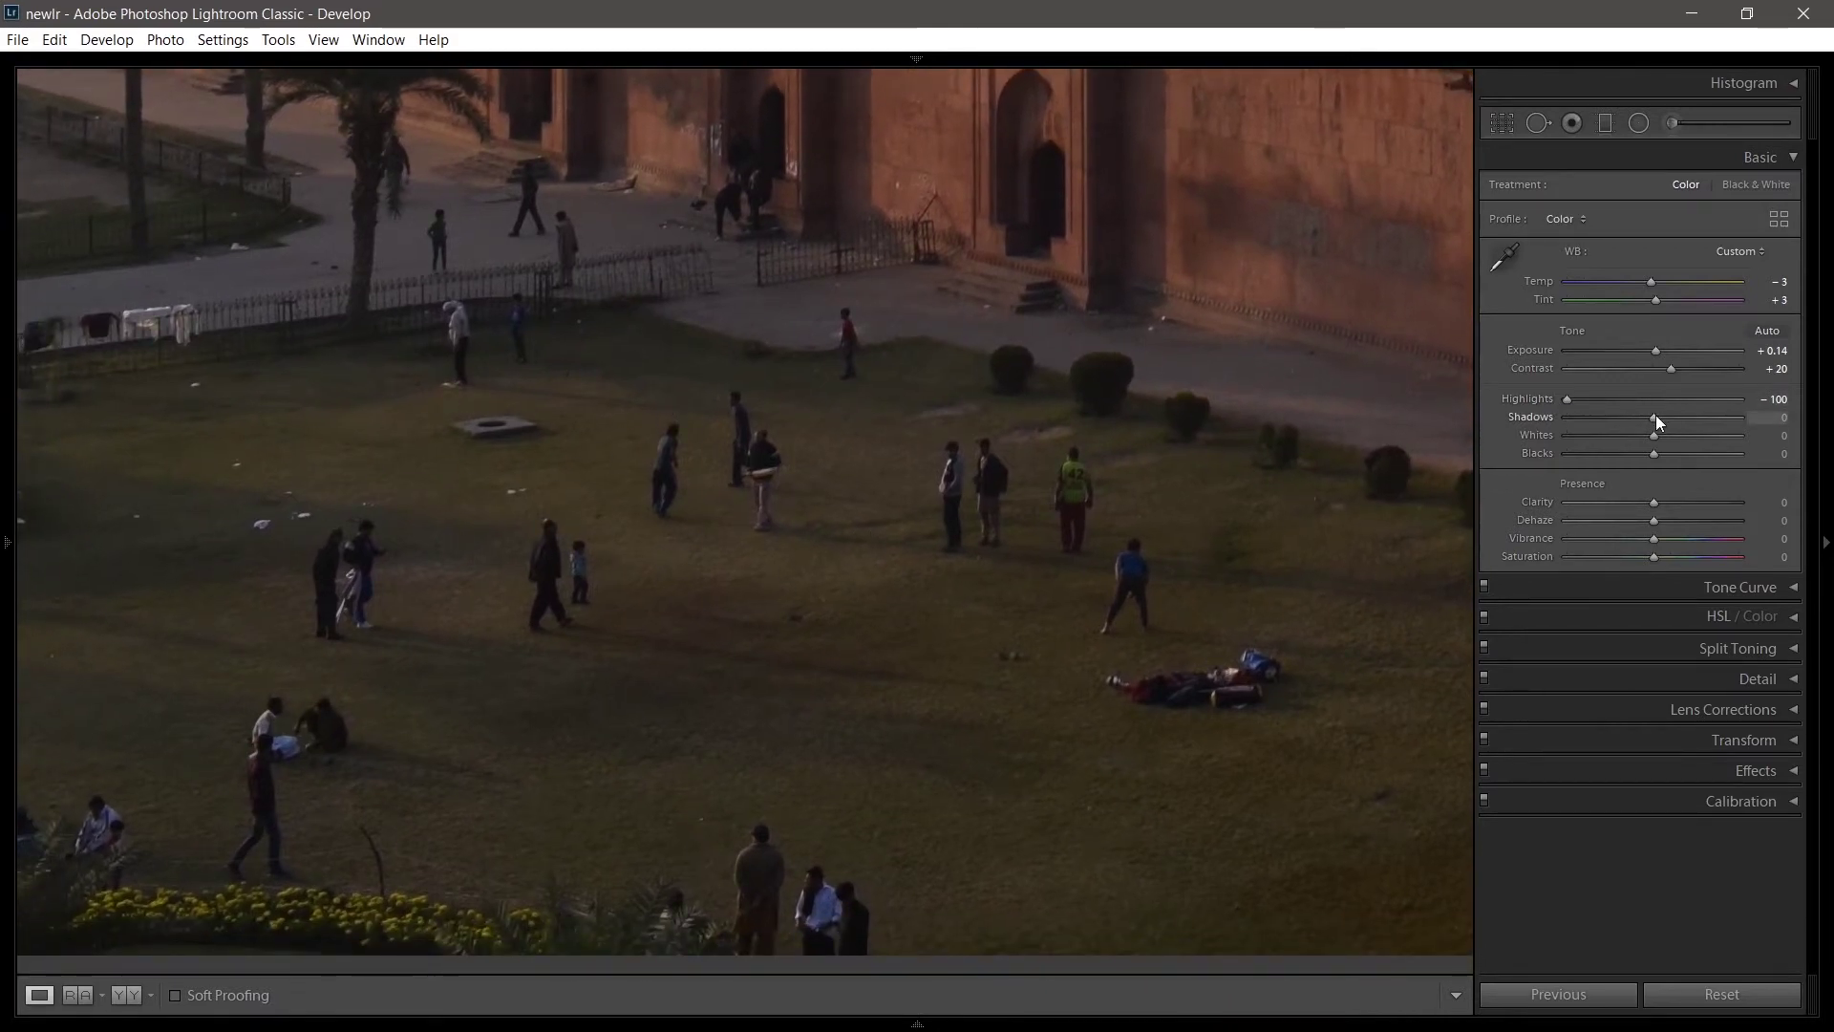
{"action": "left_click_drag", "start_coordinate": [1669, 418], "coordinate": [1736, 417]}
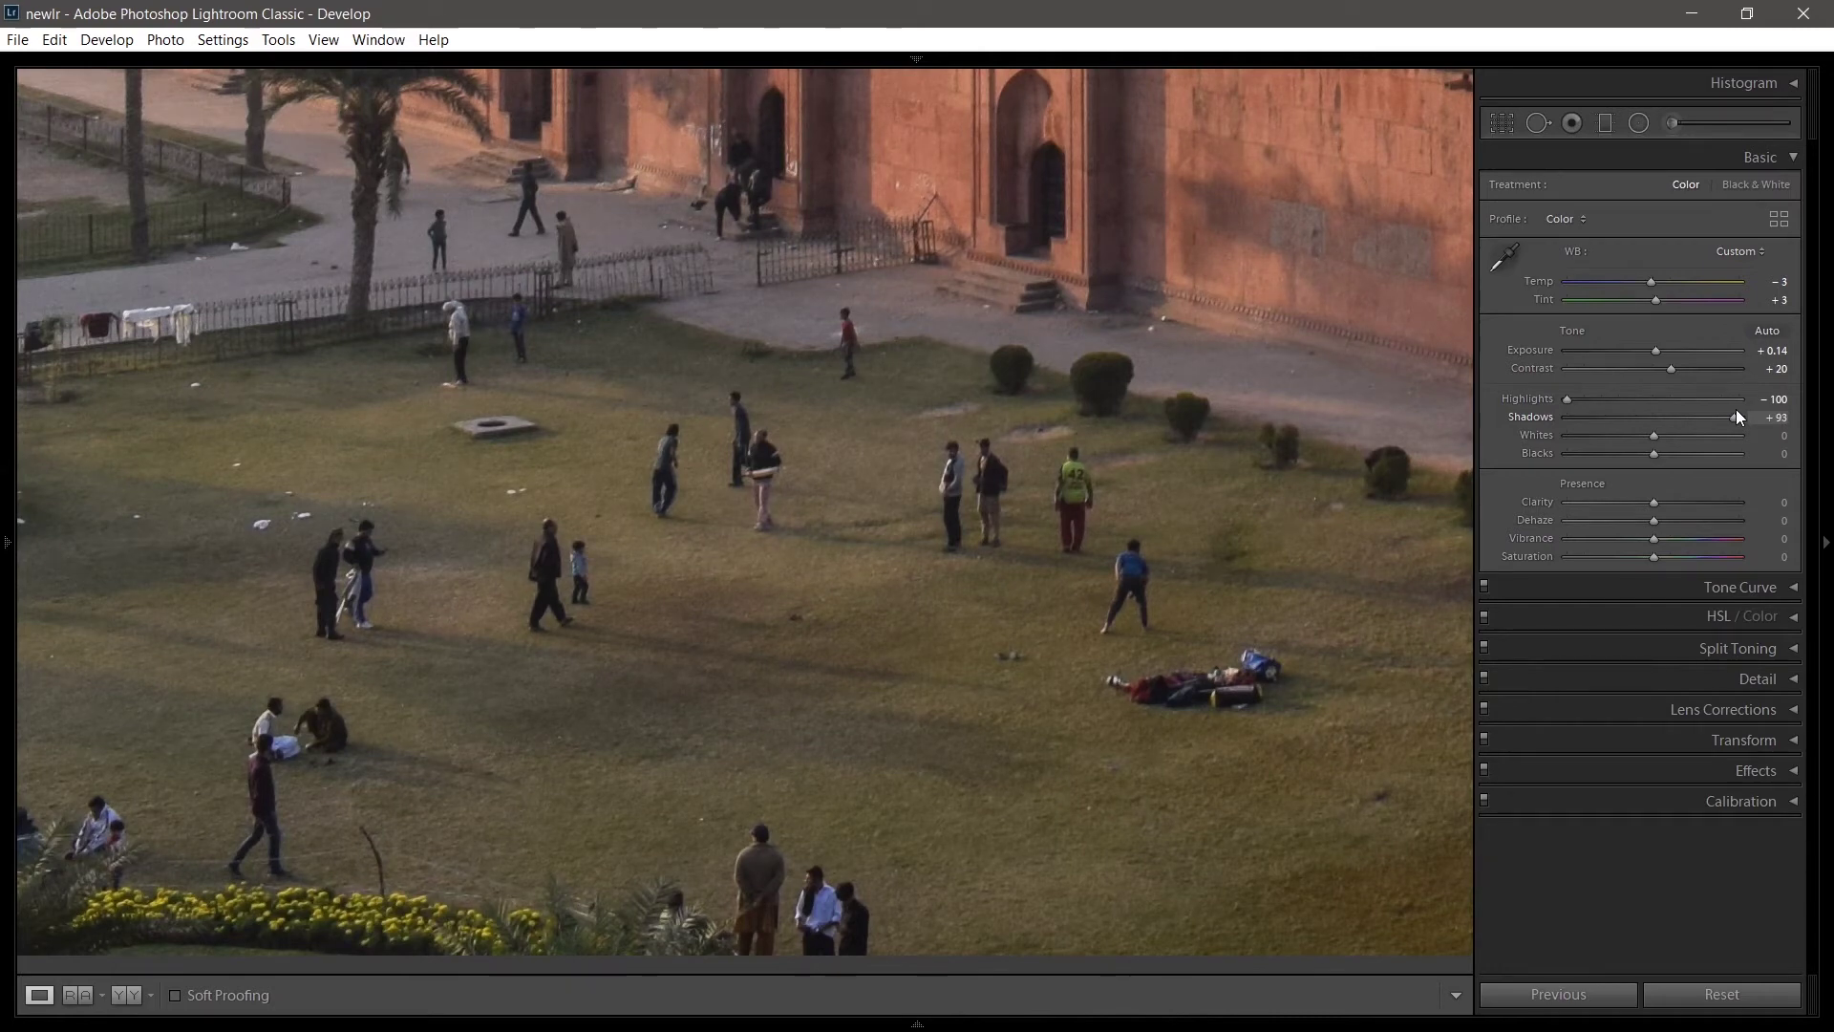
{"action": "left_click", "coordinate": [1158, 541]}
{"action": "left_click", "coordinate": [745, 819]}
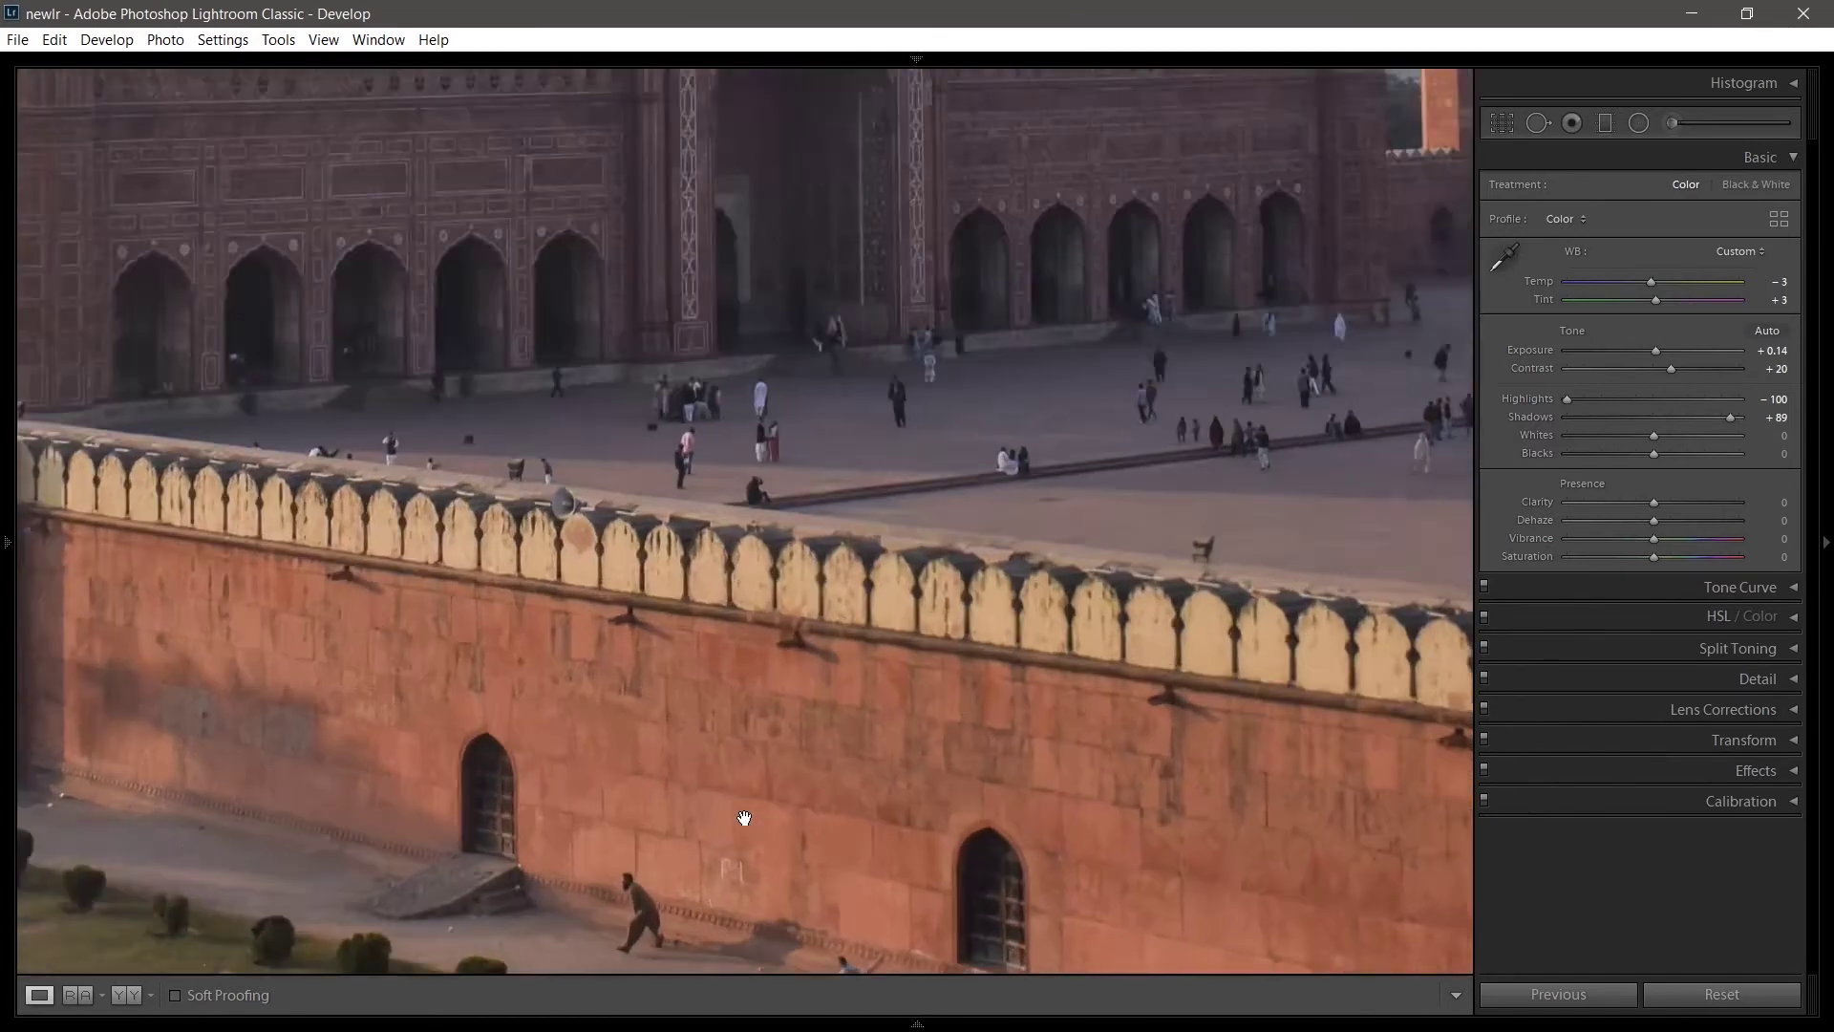
{"action": "left_click", "coordinate": [745, 817]}
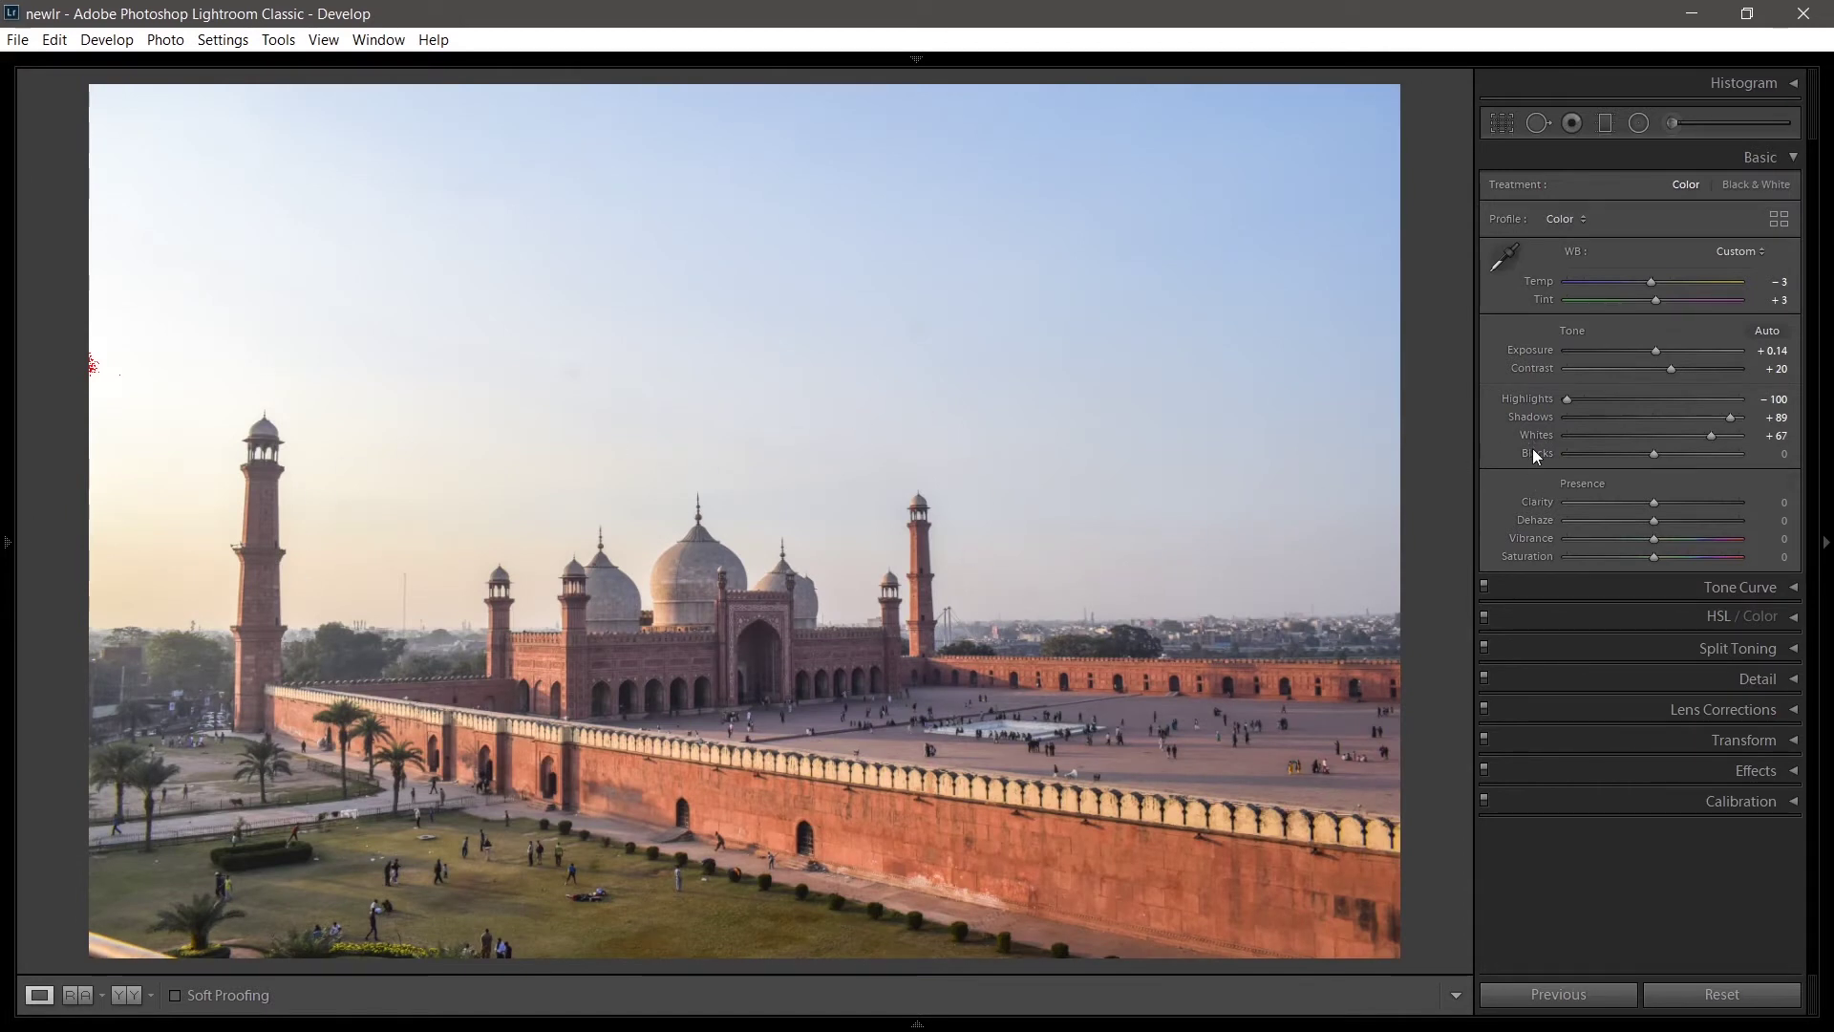
Set Blacks to its automatic value, then reset both Whites and Blacks to 0
{"action": "key", "text": "shift"}
{"action": "double_click", "coordinate": [1534, 455], "text": "shift"}
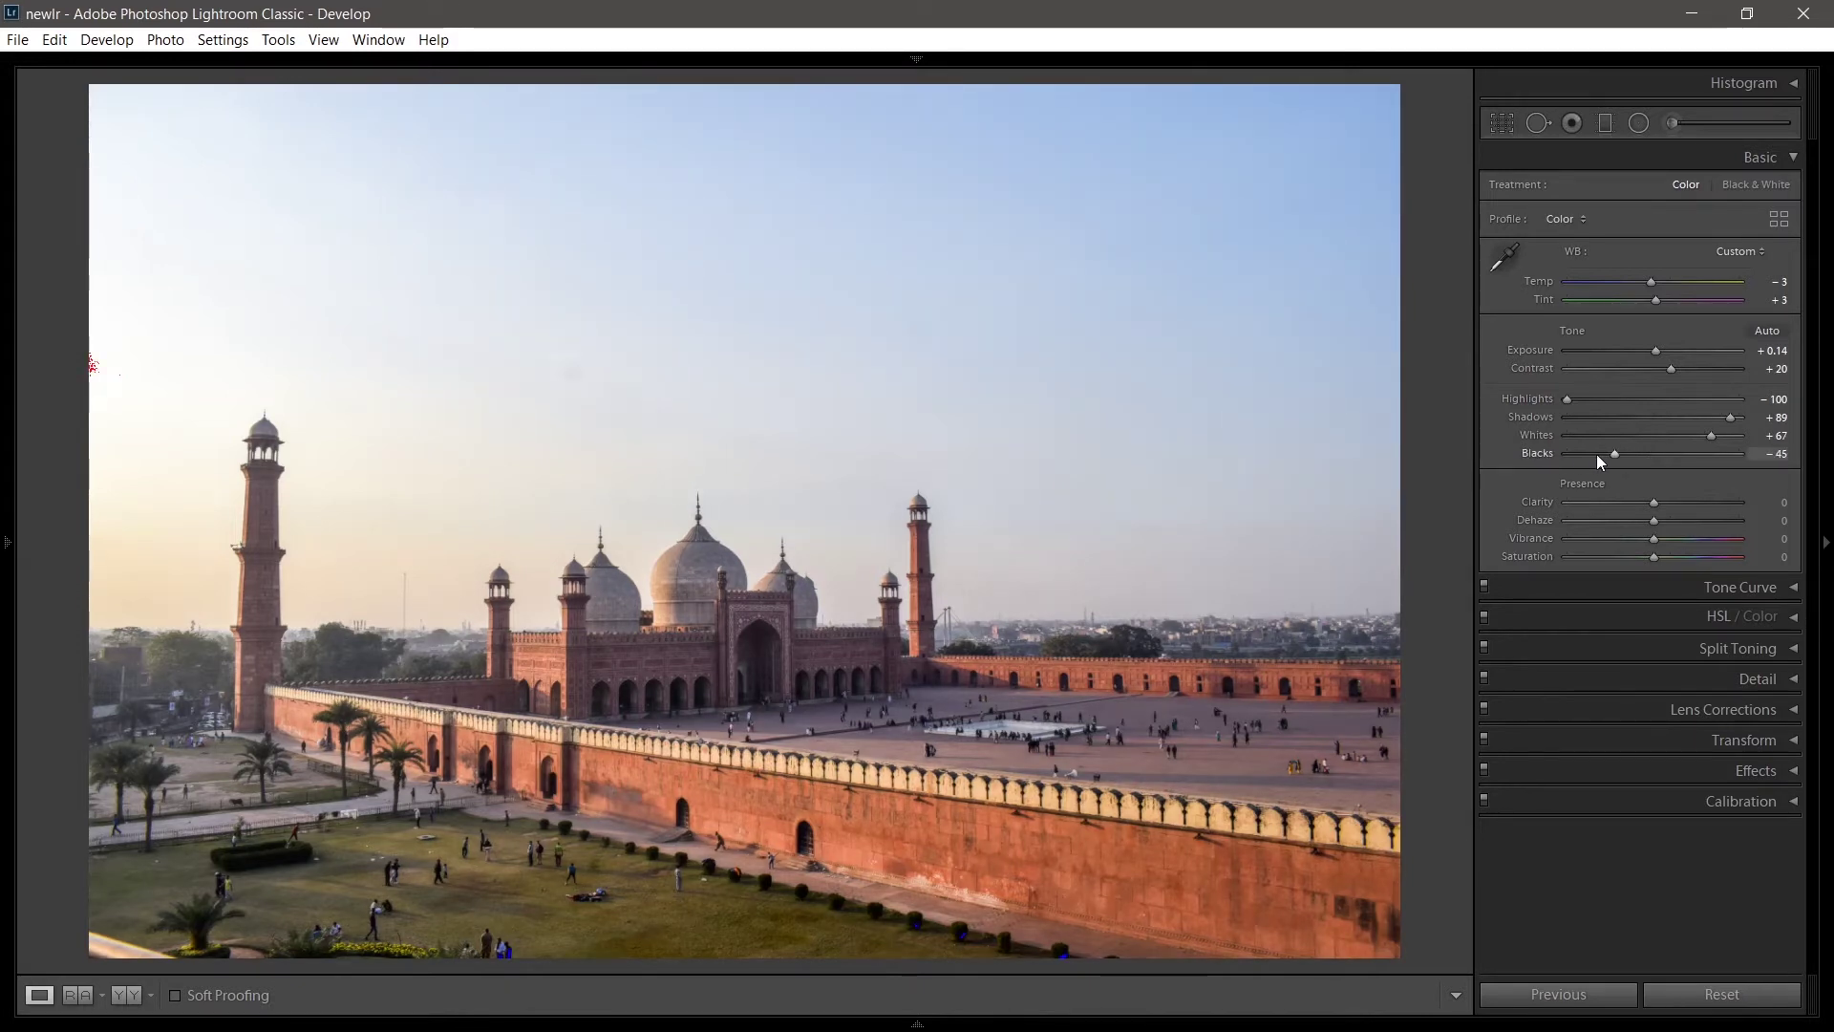
{"action": "double_click", "coordinate": [1540, 435]}
{"action": "double_click", "coordinate": [1543, 453]}
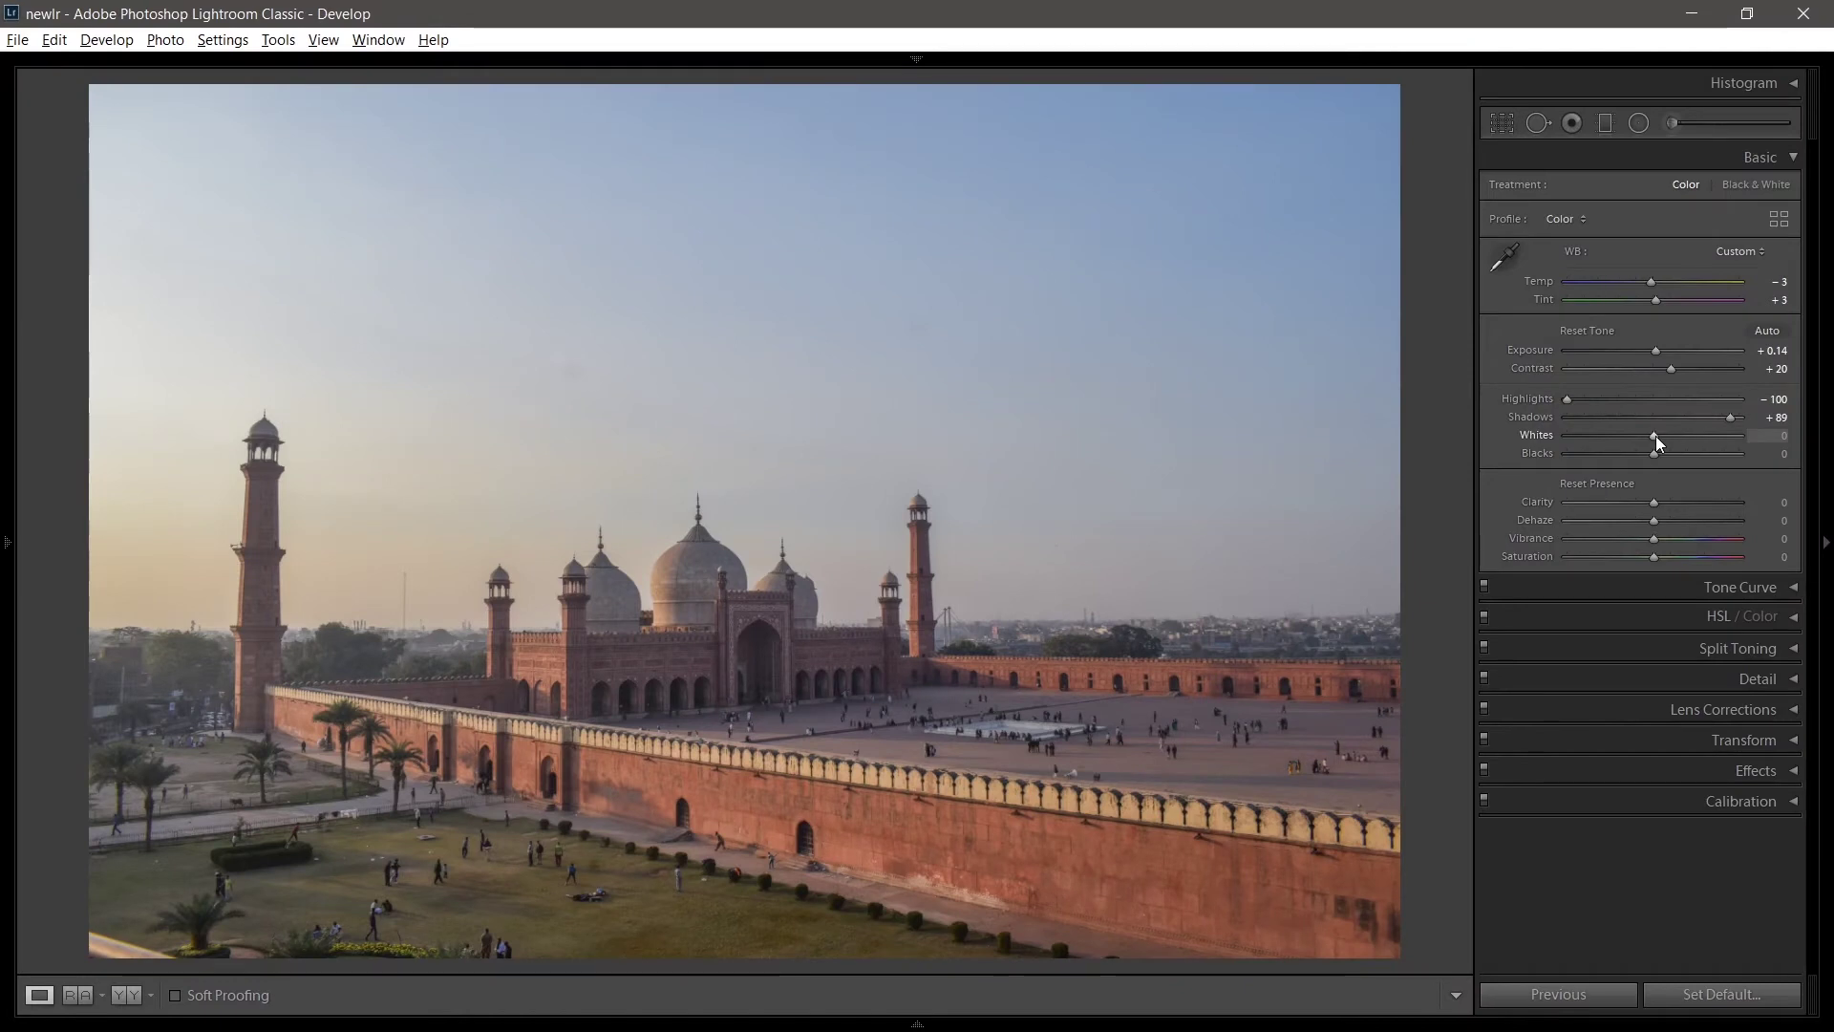
Using the clipping preview as a guide, set the photo's Whites to +64 and its Blacks to −27
{"action": "left_click_drag", "start_coordinate": [1655, 436], "coordinate": [1700, 443]}
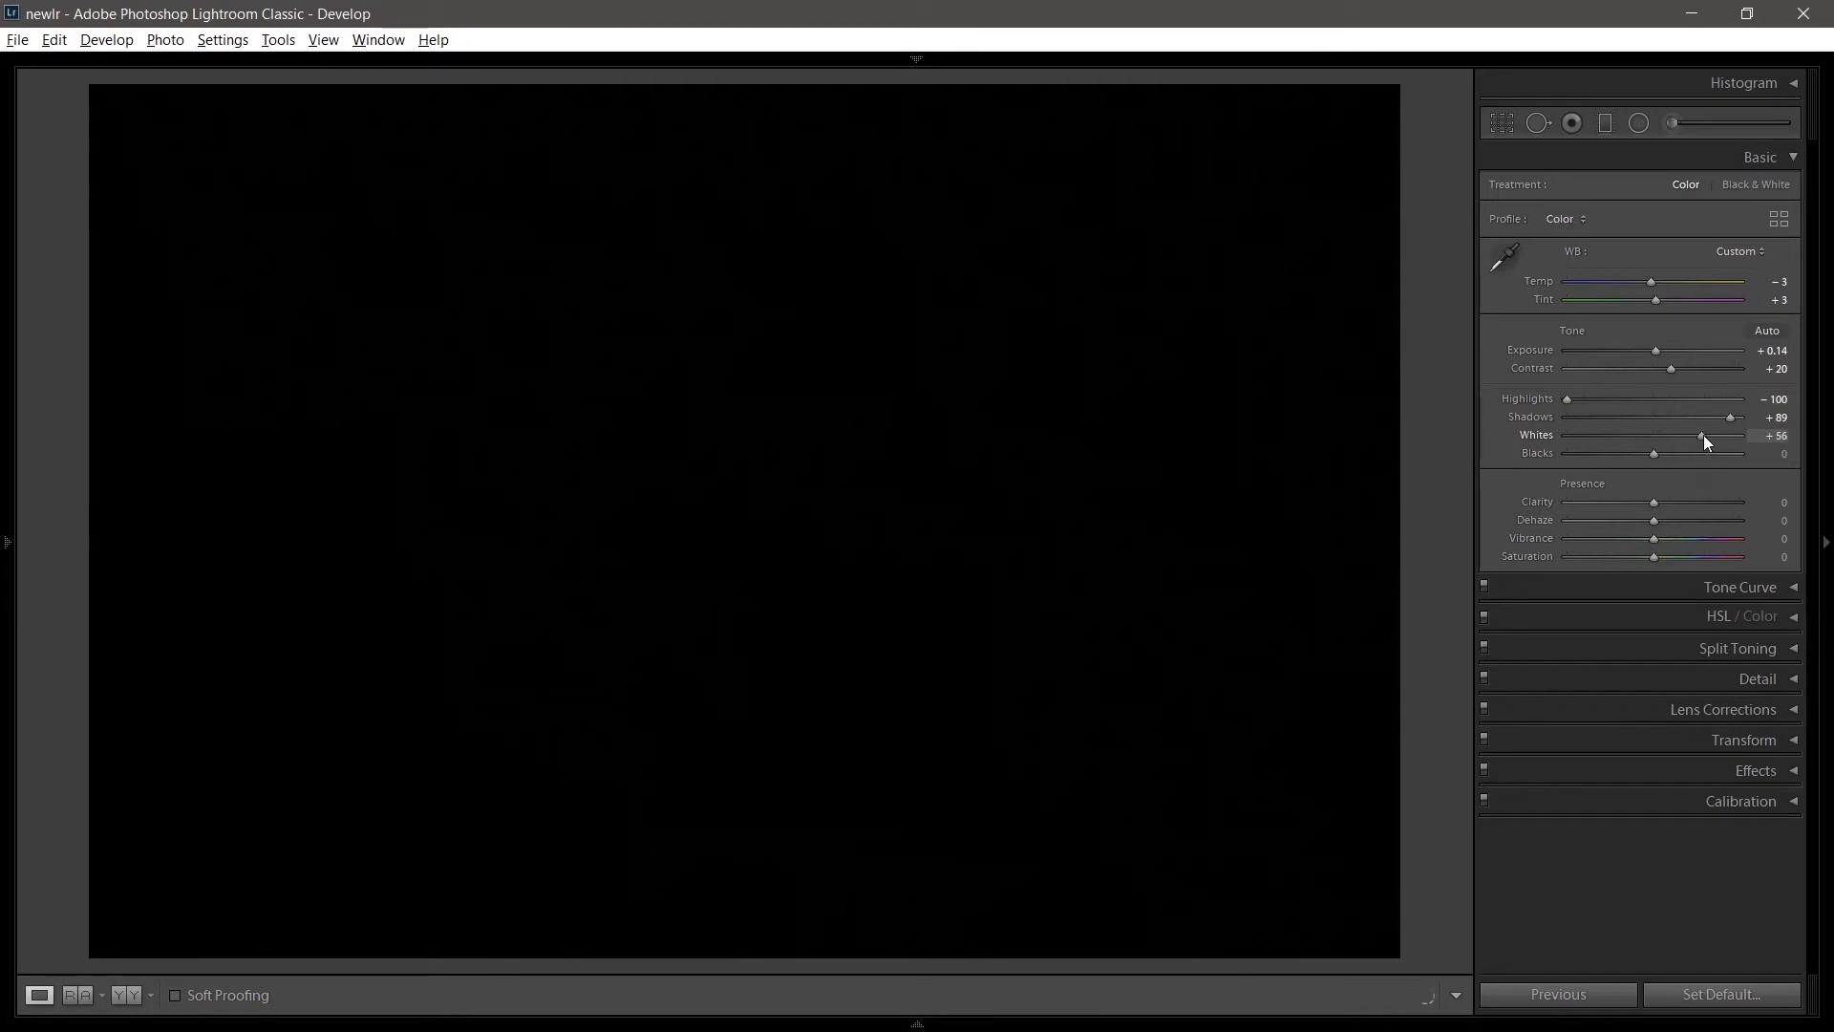
{"action": "mouse_move", "coordinate": [1711, 435]}
{"action": "left_mouse_down"}
{"action": "mouse_move", "coordinate": [1727, 433]}
{"action": "mouse_move", "coordinate": [1710, 433]}
{"action": "left_mouse_up"}
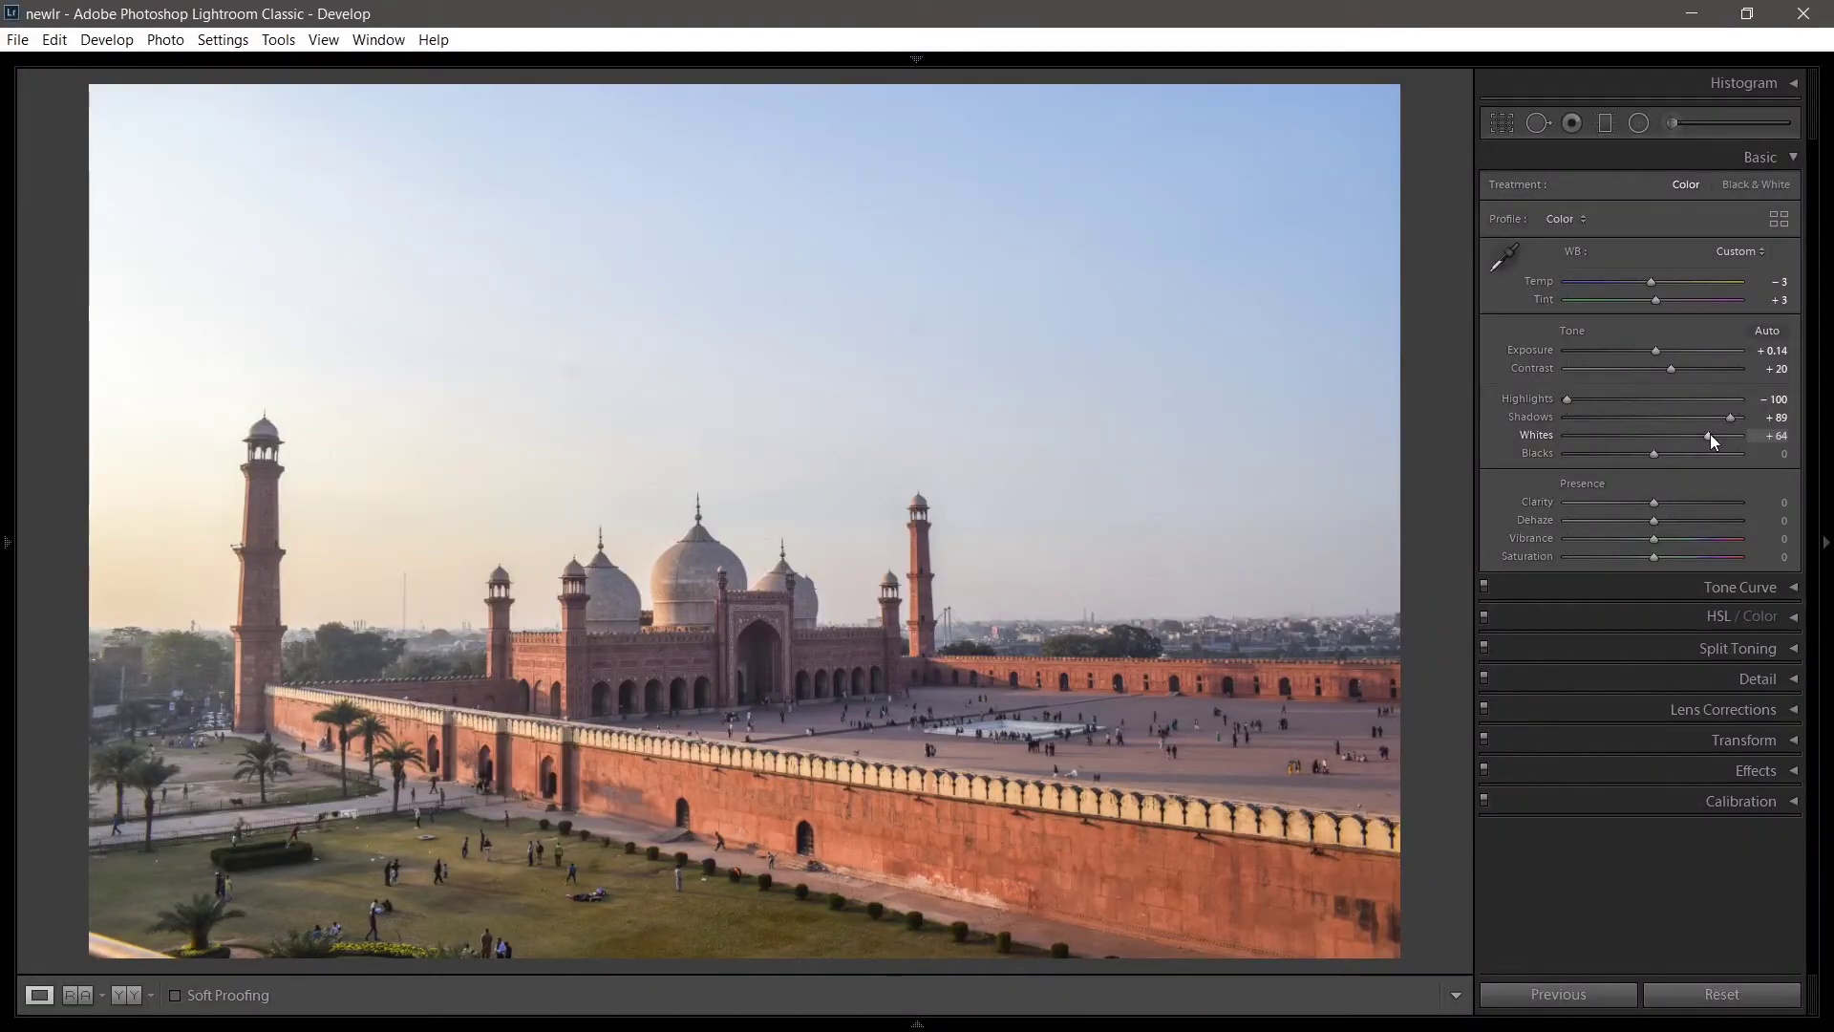
{"action": "key", "text": "alt"}
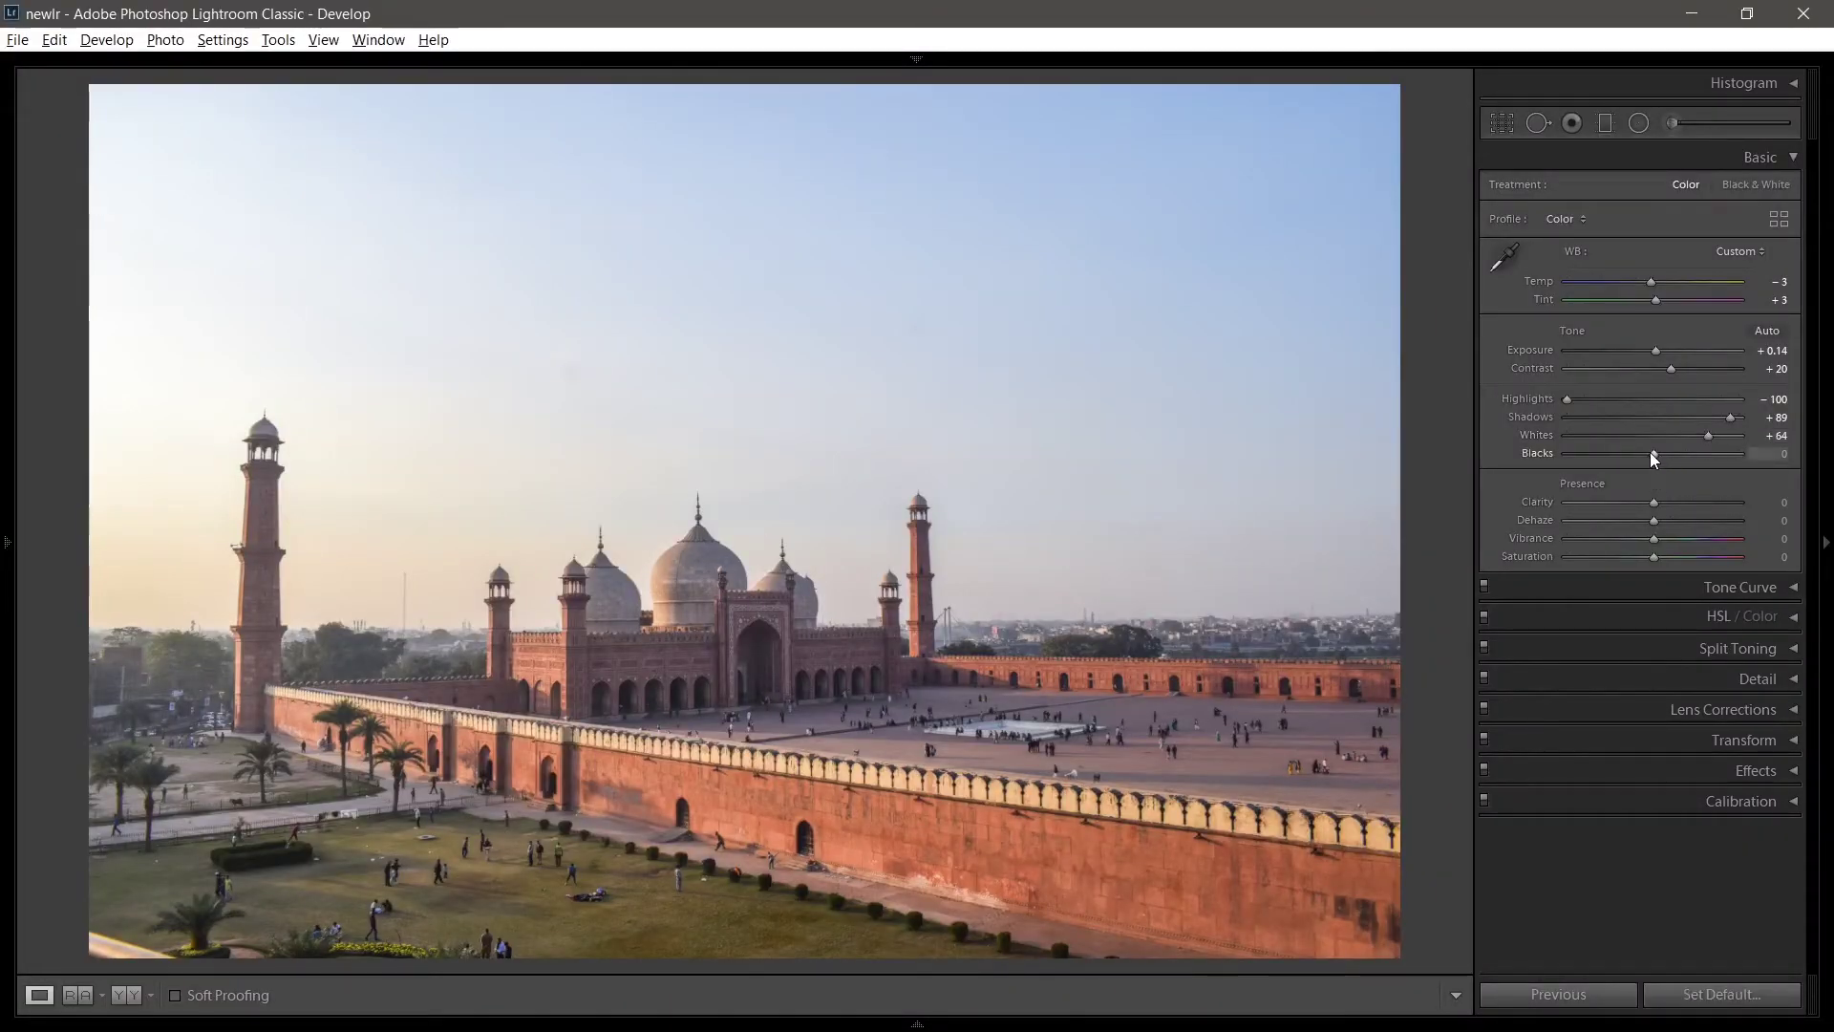
{"action": "left_click_drag", "start_coordinate": [1653, 455], "coordinate": [1588, 457]}
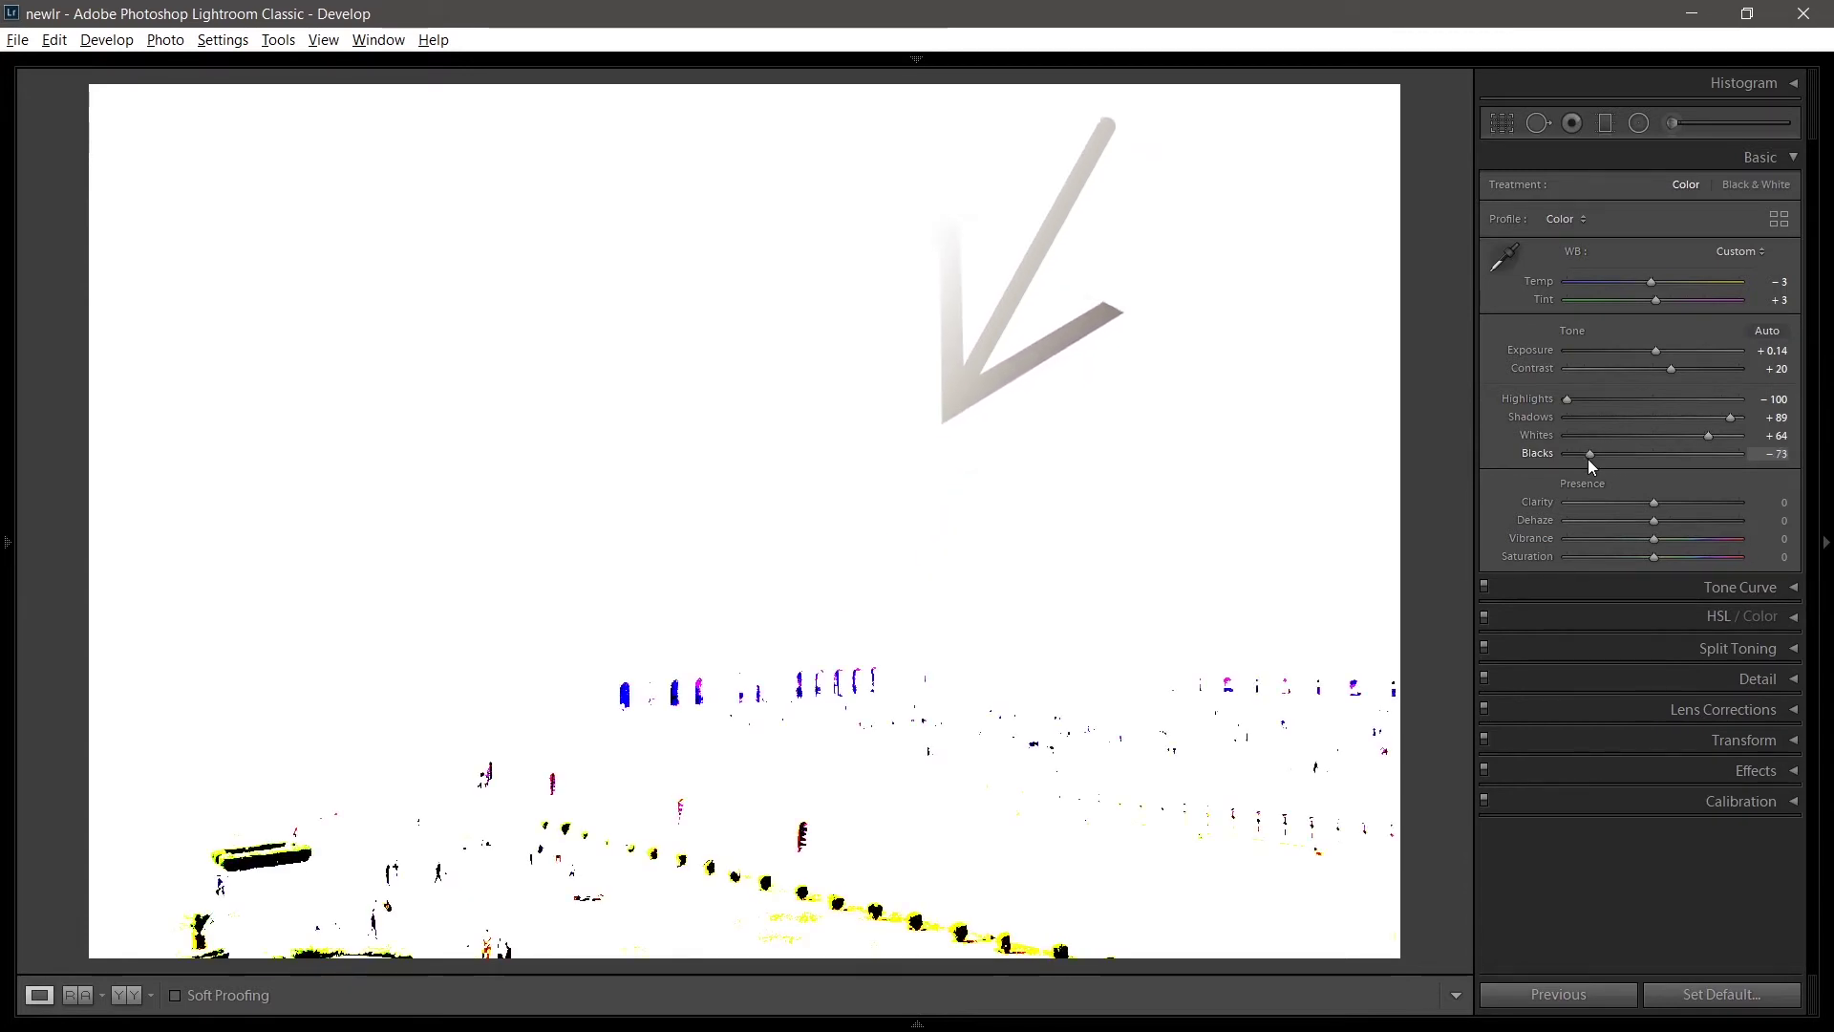
{"action": "left_click_drag", "start_coordinate": [1588, 459], "coordinate": [1628, 451]}
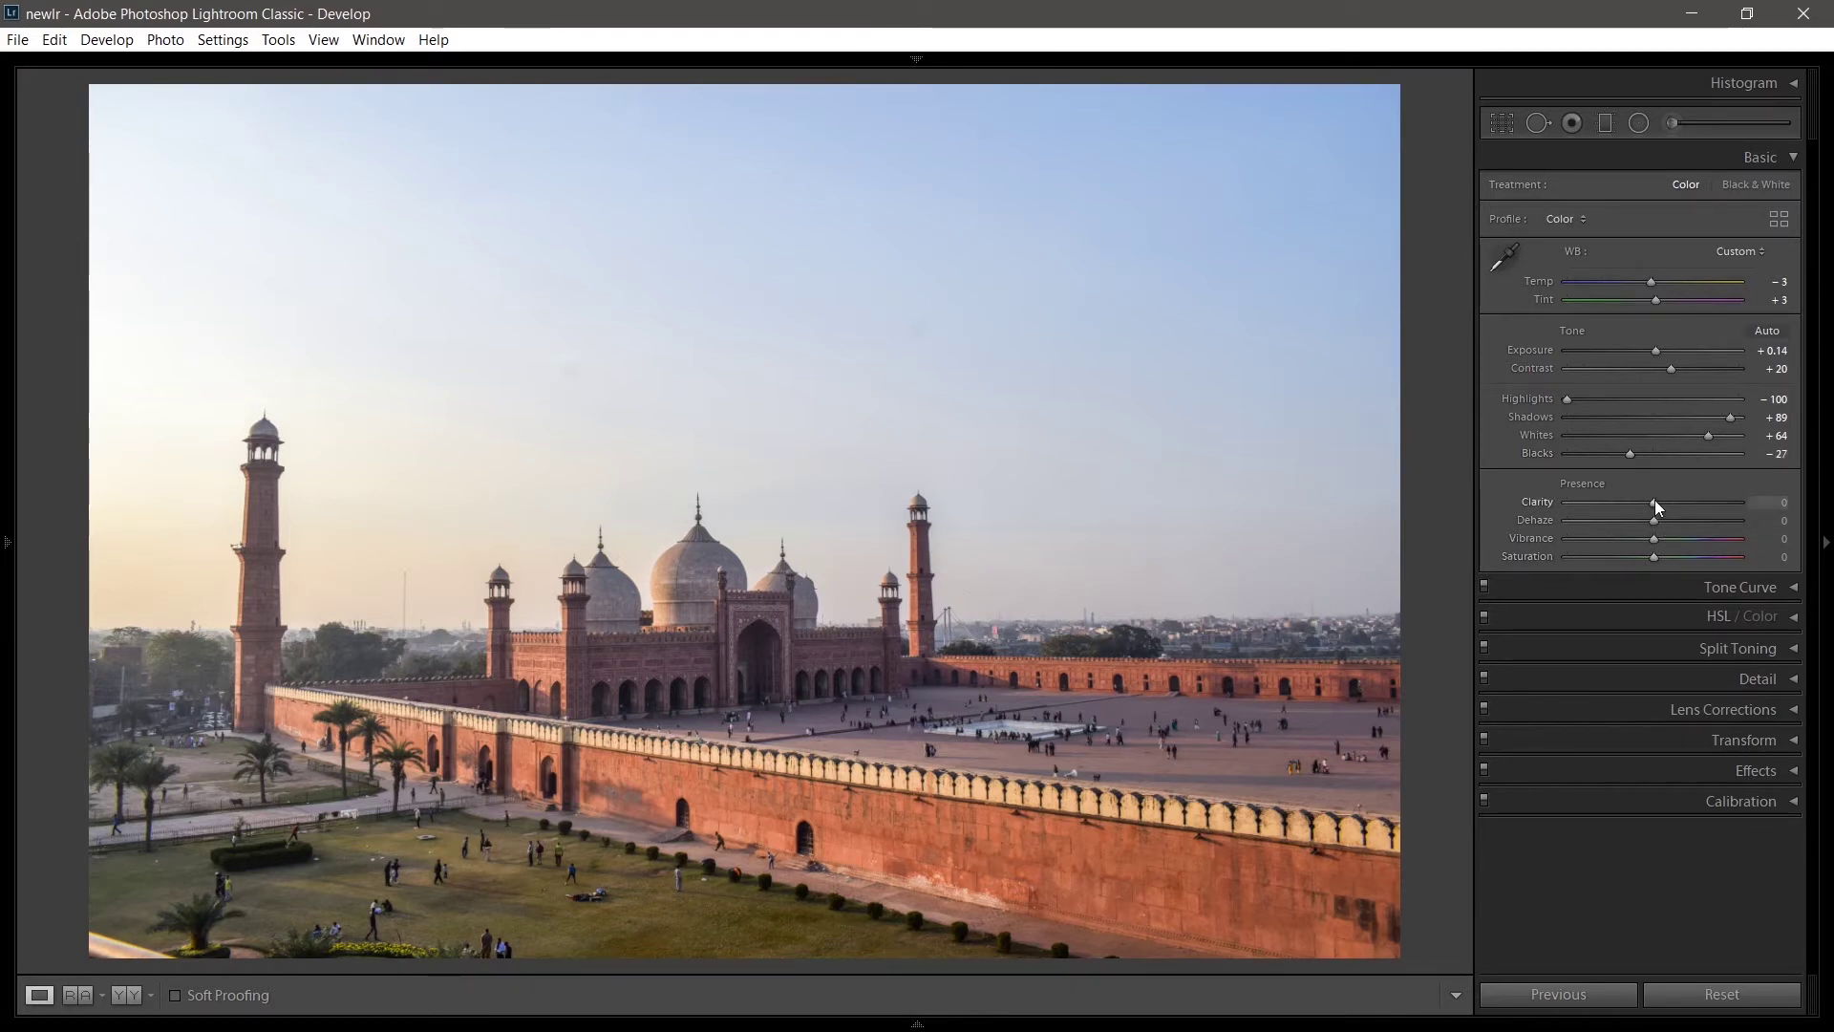
Compare the photo's Clarity at +19 and −100, then set Clarity to +16
{"action": "left_click_drag", "start_coordinate": [1655, 501], "coordinate": [1666, 501]}
{"action": "left_click_drag", "start_coordinate": [1666, 501], "coordinate": [1671, 500]}
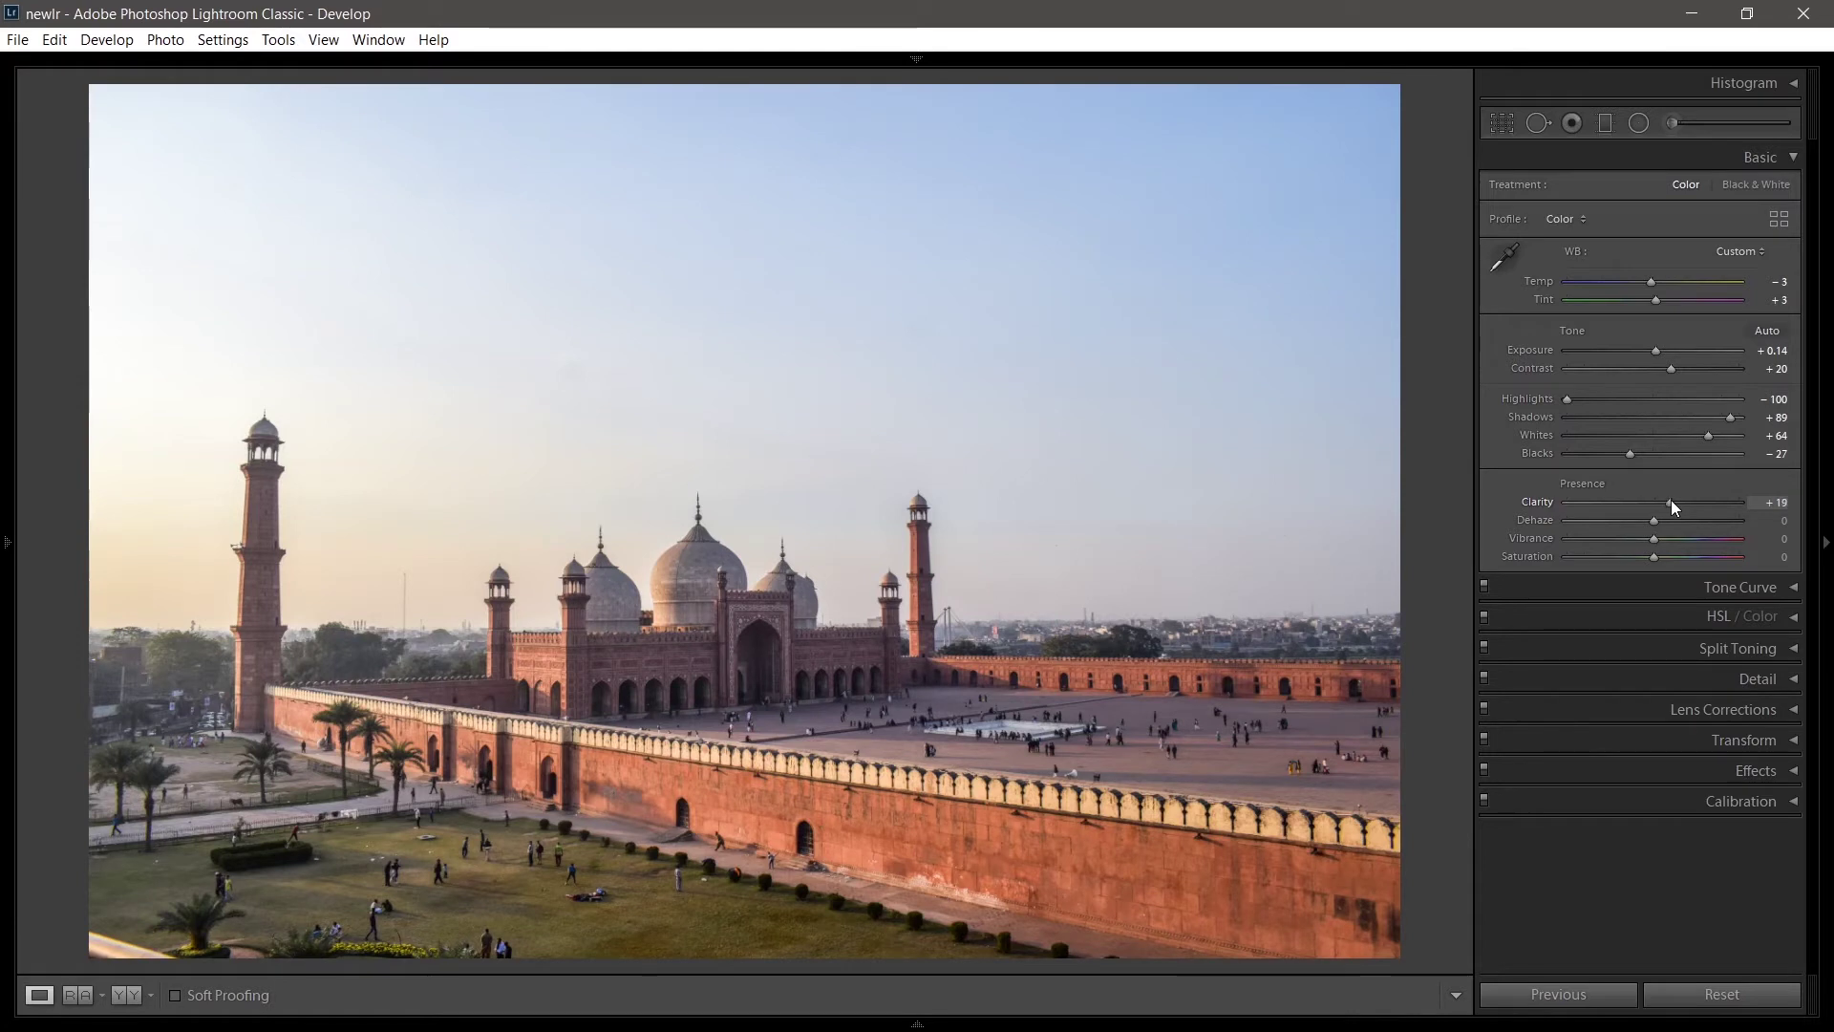
{"action": "left_click_drag", "start_coordinate": [1671, 501], "coordinate": [1464, 507]}
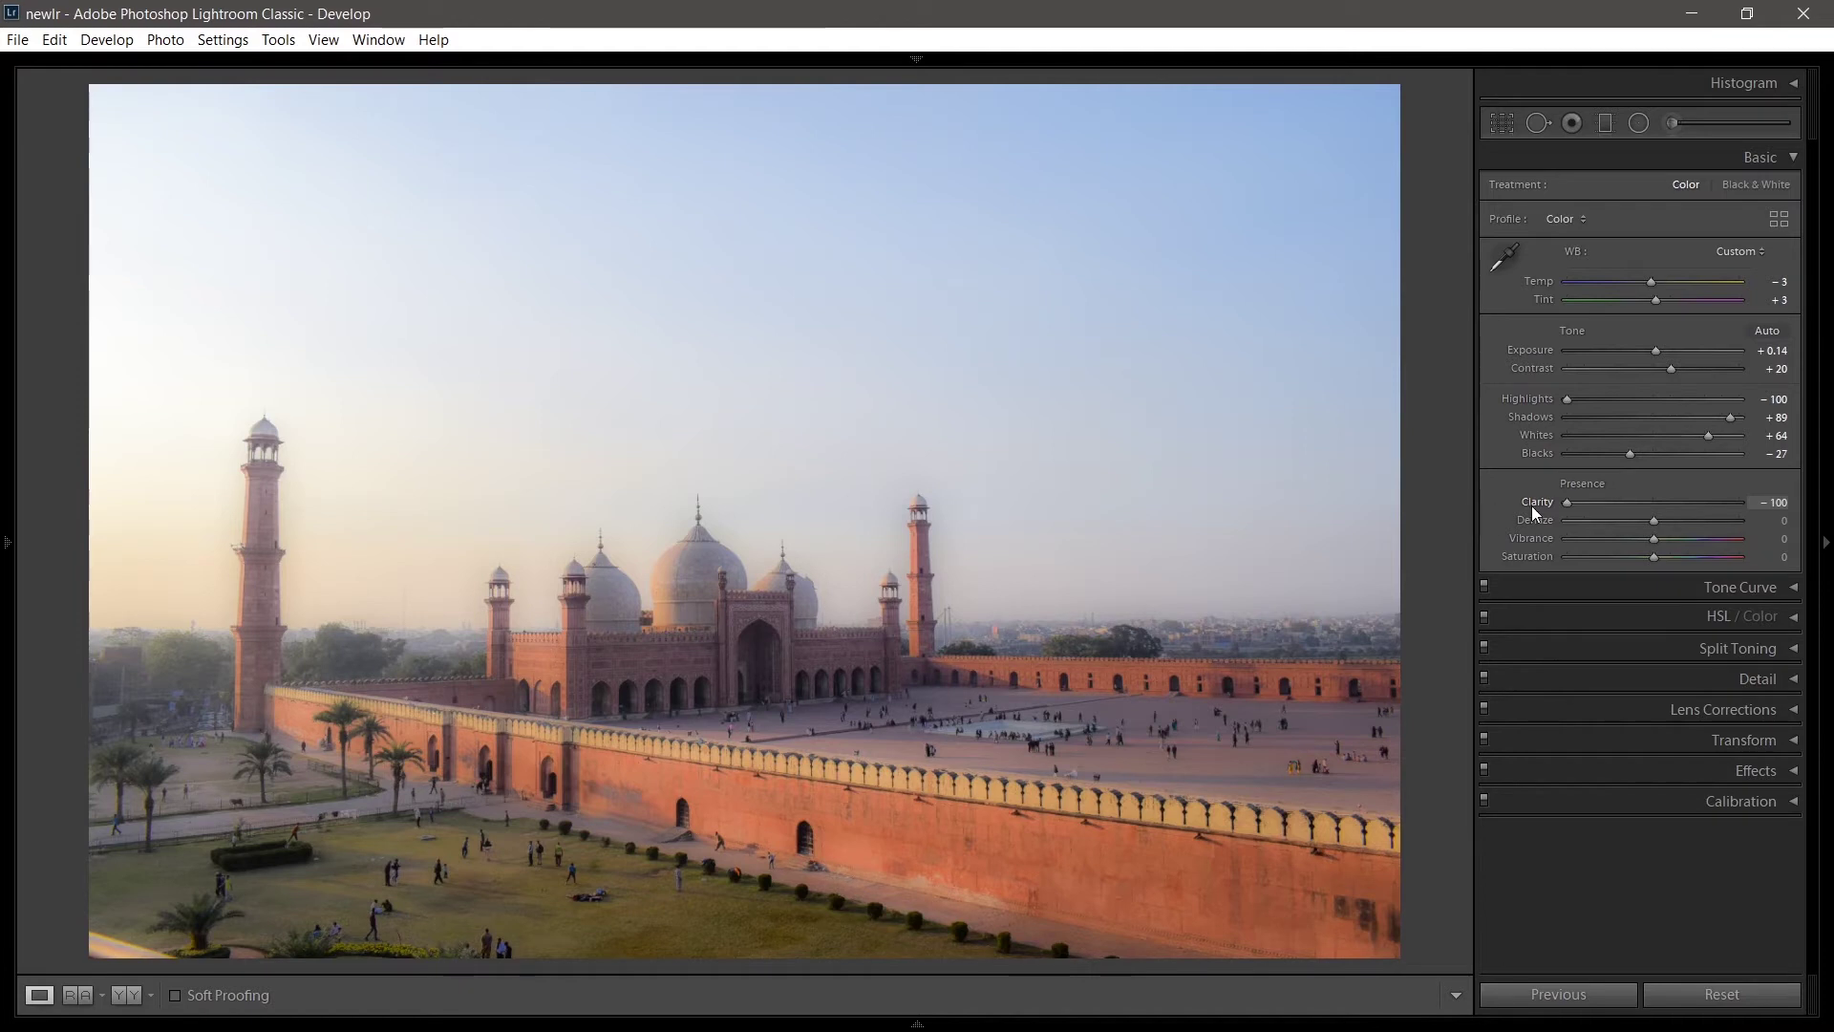
{"action": "left_click_drag", "start_coordinate": [1567, 502], "coordinate": [1659, 497]}
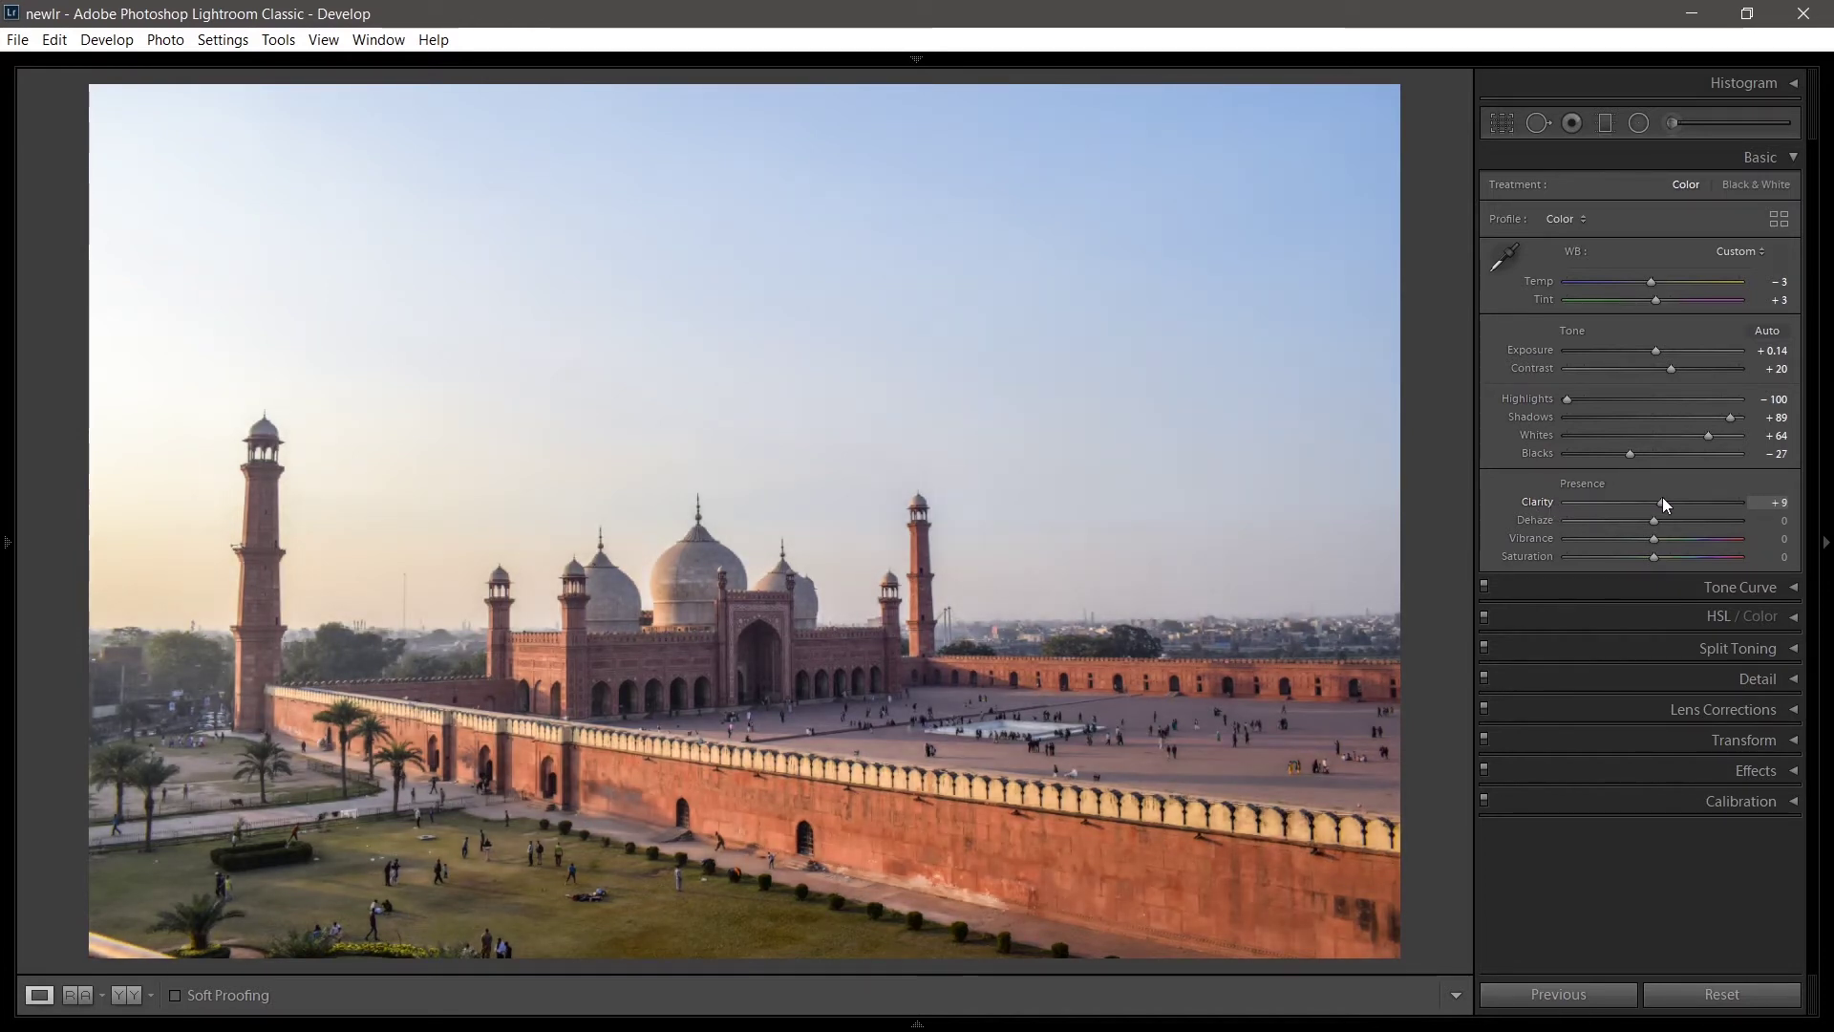
{"action": "left_click_drag", "start_coordinate": [1664, 499], "coordinate": [1667, 498]}
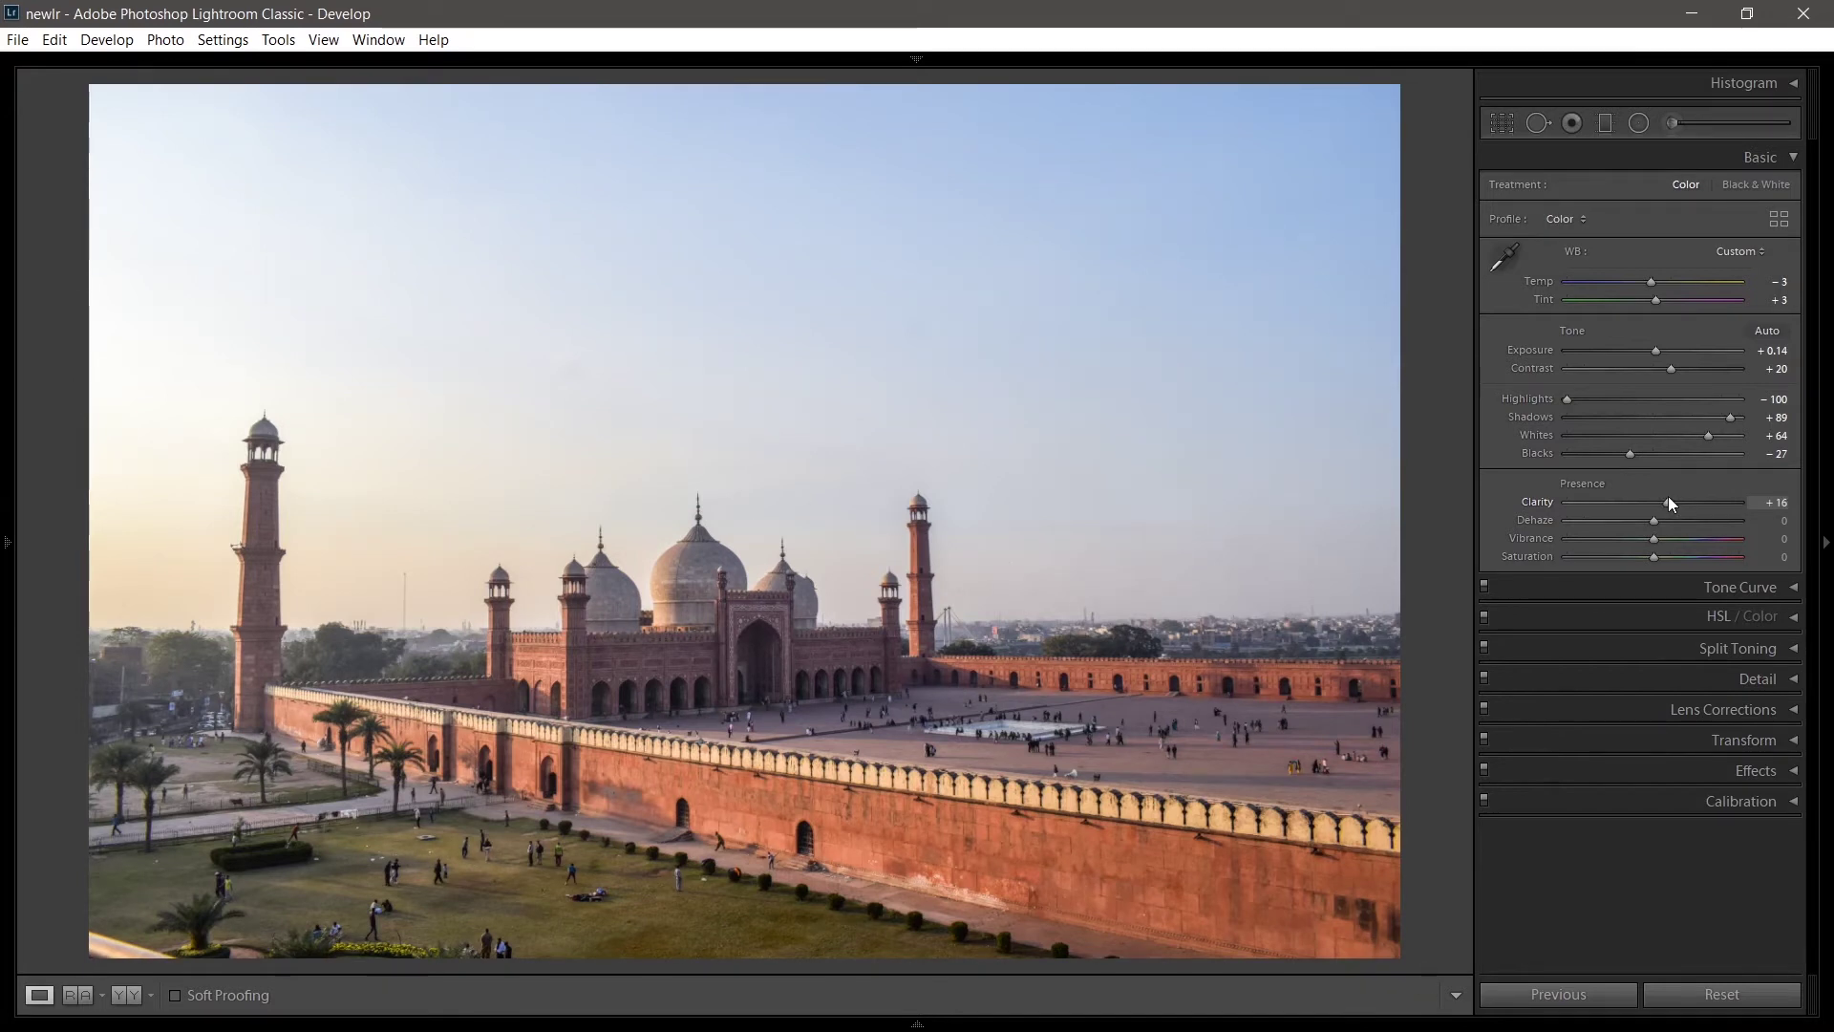